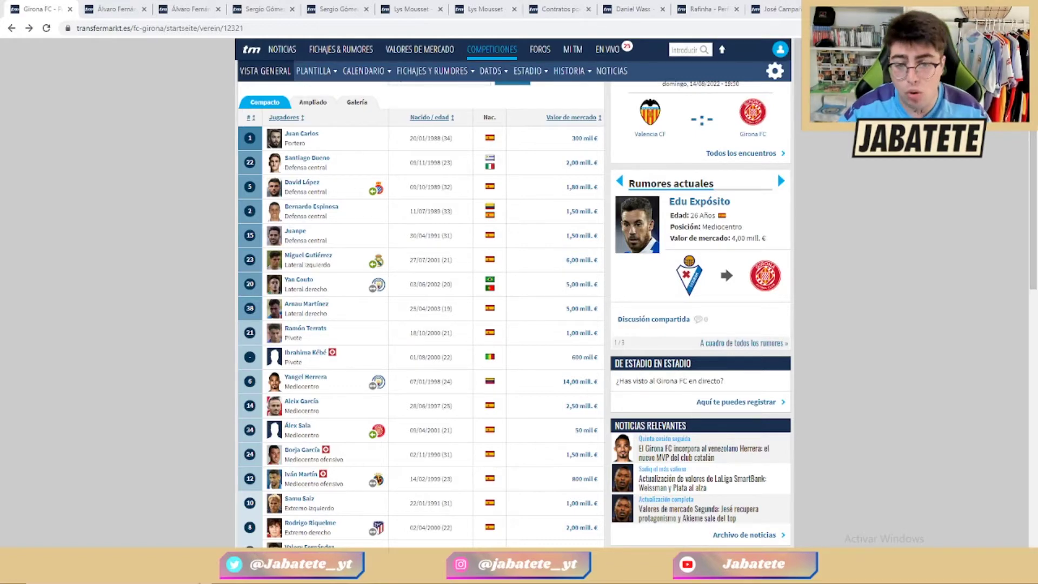
Review the squad list by position in the LIGA SANTANDER workbook in Excel, and return to the Transfermarkt browser window.
{"action": "key", "text": "alt+Tab"}
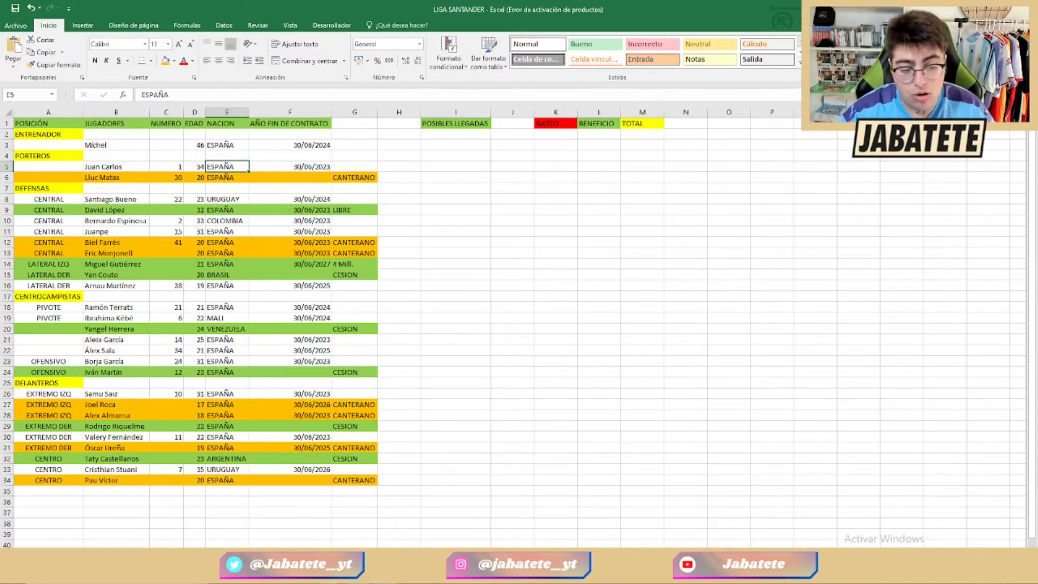
{"action": "mouse_move", "coordinate": [292, 573]}
{"action": "left_click", "coordinate": [272, 512]}
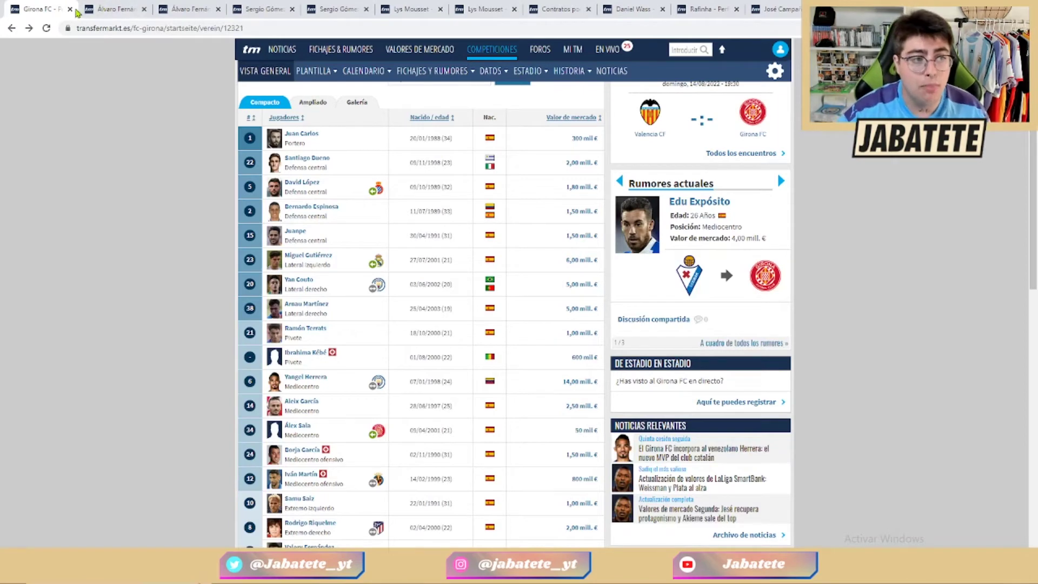
Examine goalkeeper Álvaro Fernández's Transfermarkt profile, including contract and transfer history, and his match-by-match performance data for season 21/22.
{"action": "left_click", "coordinate": [92, 7]}
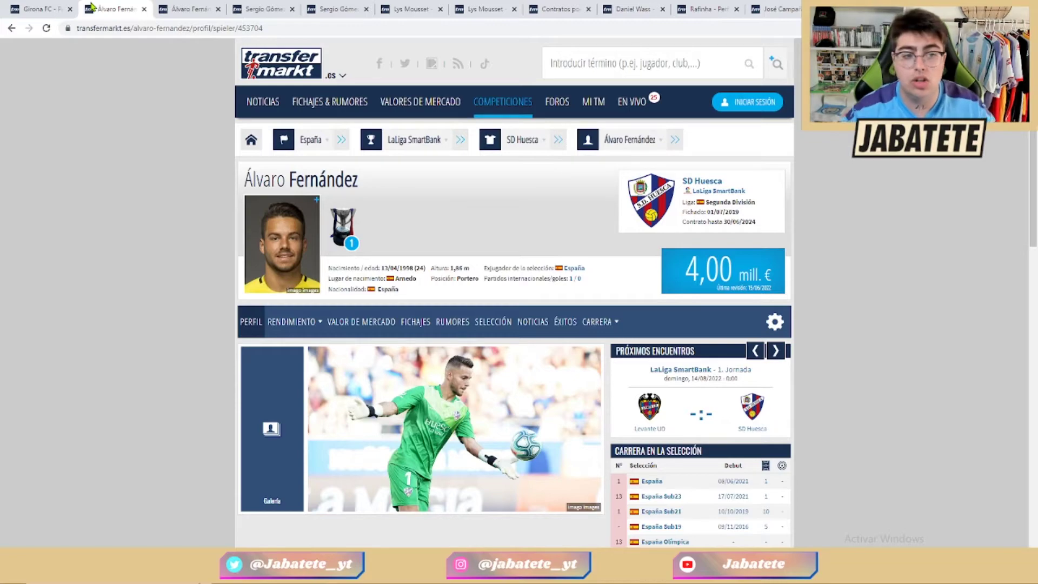
{"action": "scroll", "coordinate": [302, 168], "scroll_direction": "down", "scroll_amount": 7}
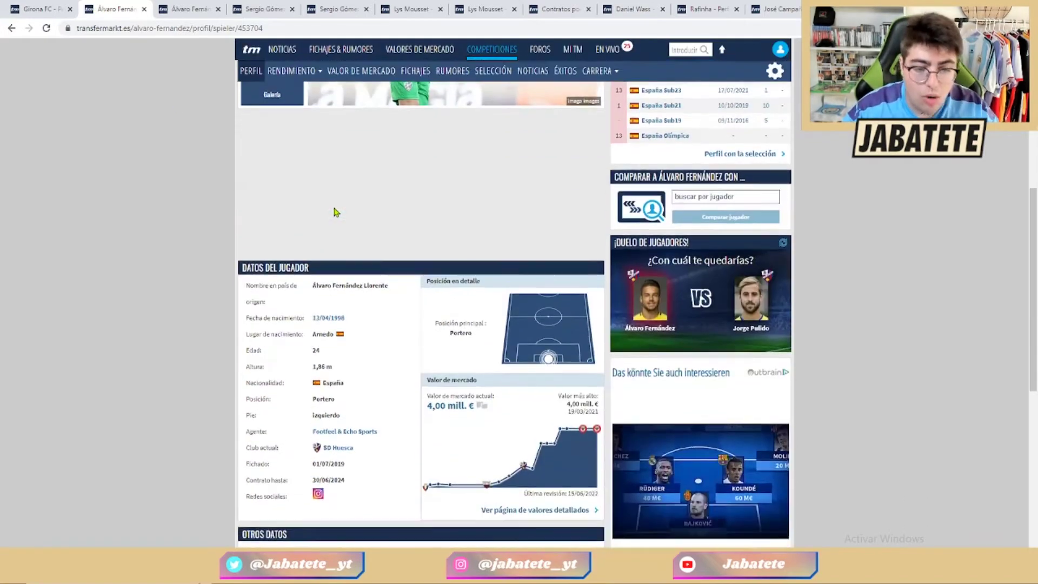
{"action": "scroll", "coordinate": [335, 212], "scroll_direction": "down", "scroll_amount": 5}
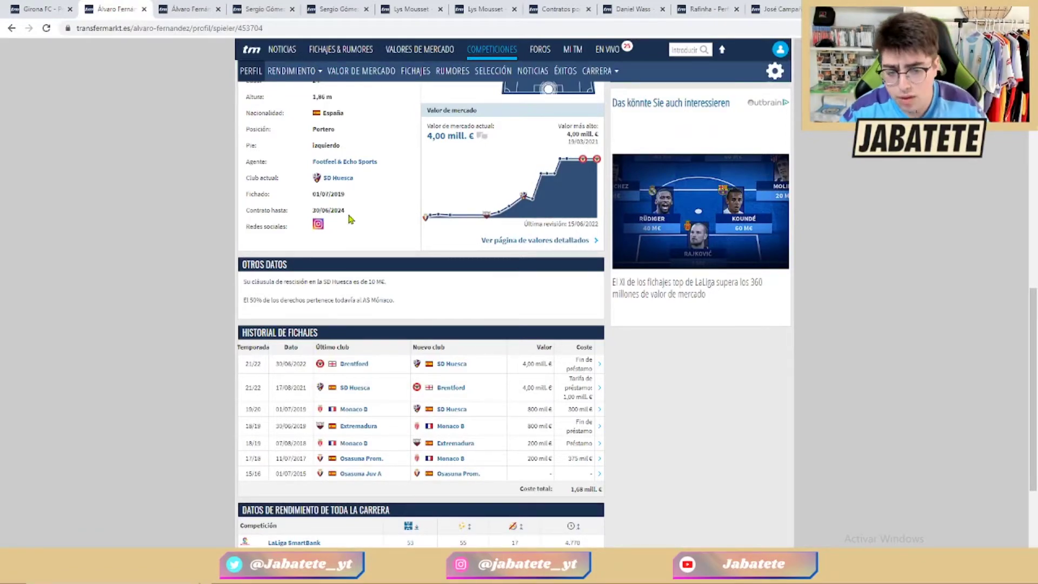
{"action": "left_click", "coordinate": [207, 6]}
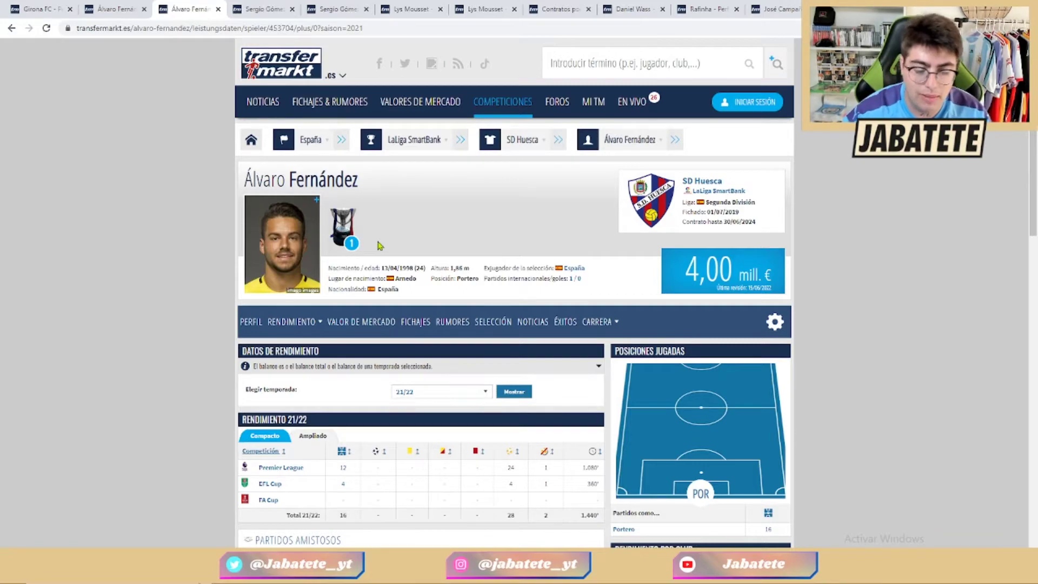
{"action": "scroll", "coordinate": [433, 278], "scroll_direction": "down", "scroll_amount": 2}
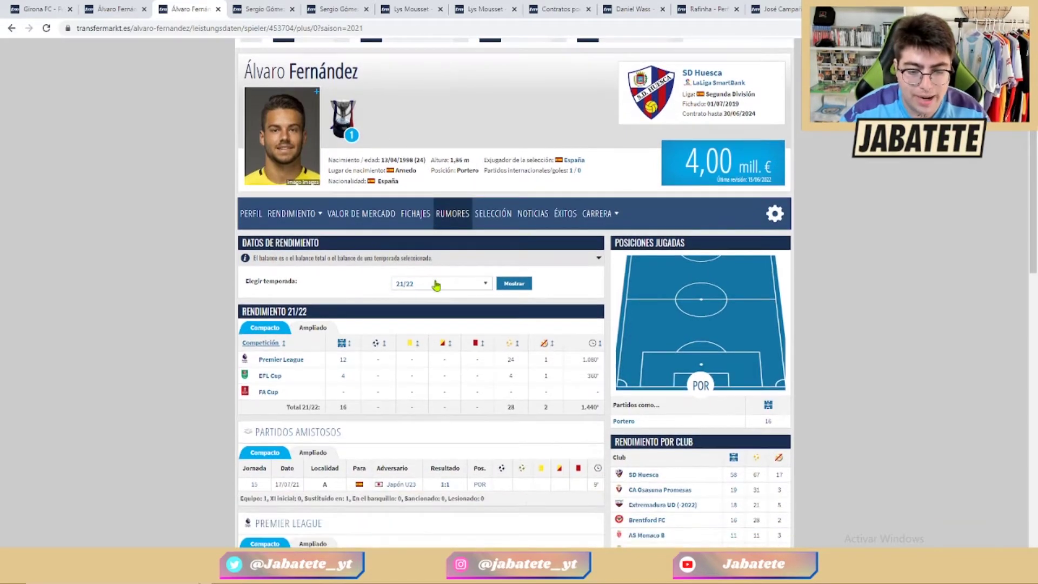
{"action": "scroll", "coordinate": [435, 281], "scroll_direction": "down", "scroll_amount": 7}
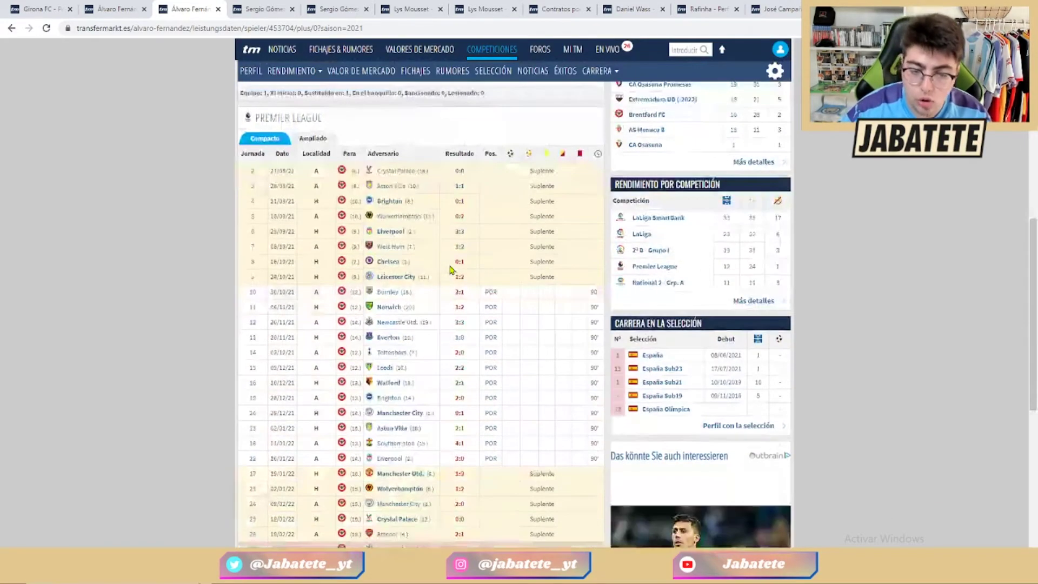
{"action": "scroll", "coordinate": [450, 269], "scroll_direction": "down", "scroll_amount": 3}
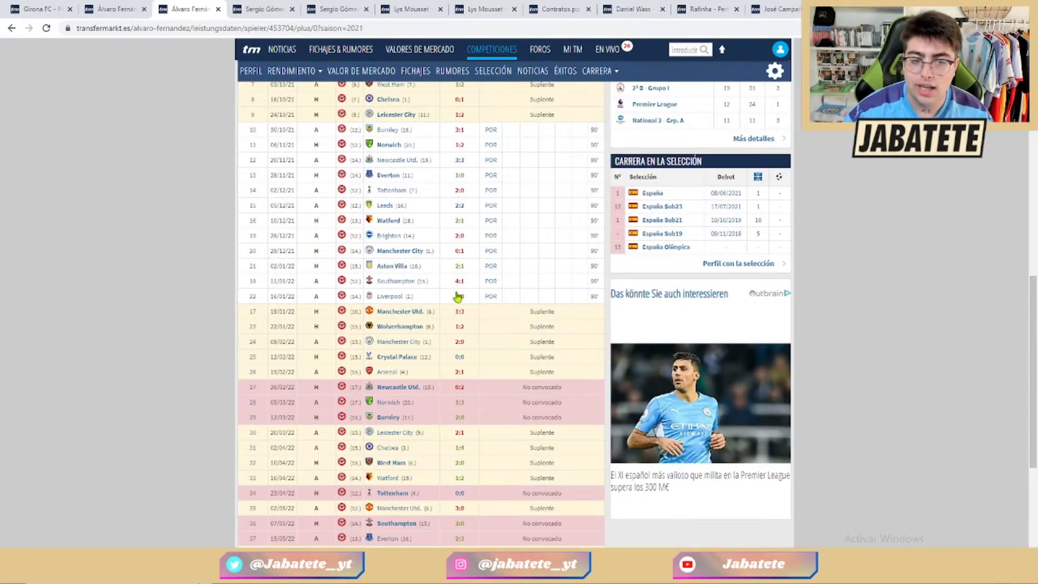
{"action": "scroll", "coordinate": [457, 297], "scroll_direction": "up", "scroll_amount": 2}
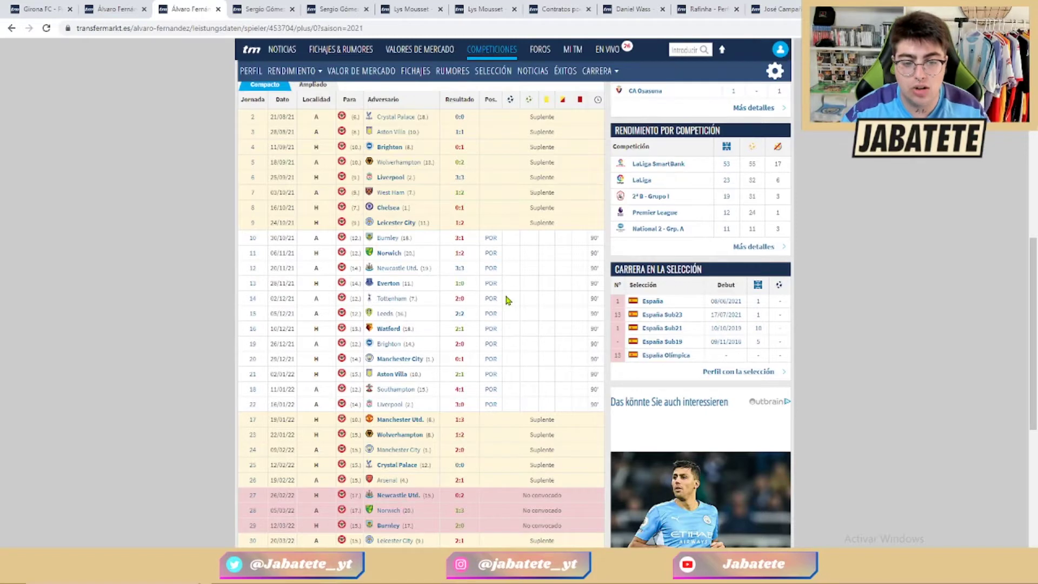
{"action": "scroll", "coordinate": [508, 301], "scroll_direction": "up", "scroll_amount": 2}
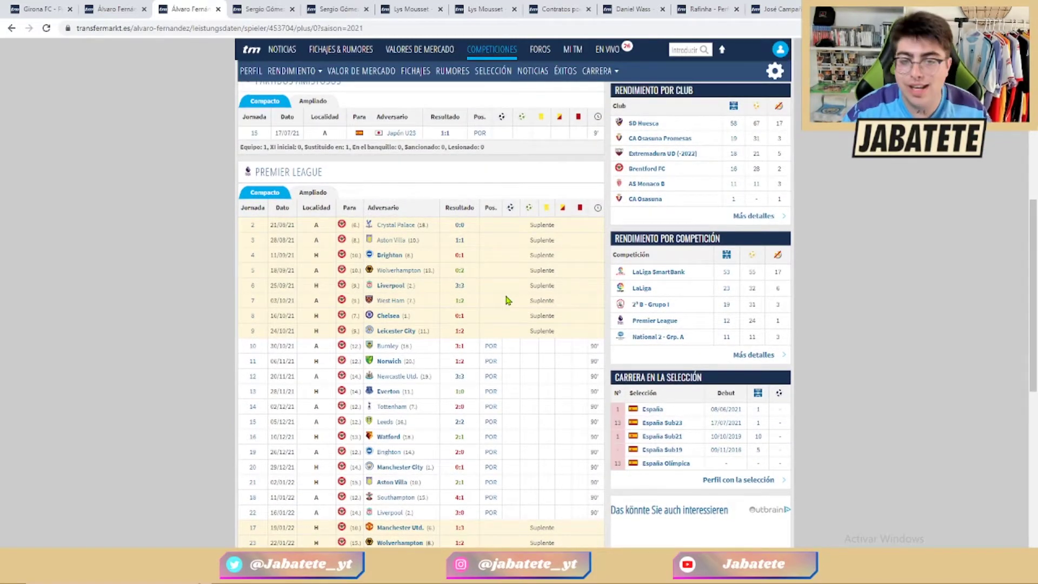
{"action": "scroll", "coordinate": [392, 280], "scroll_direction": "up", "scroll_amount": 6}
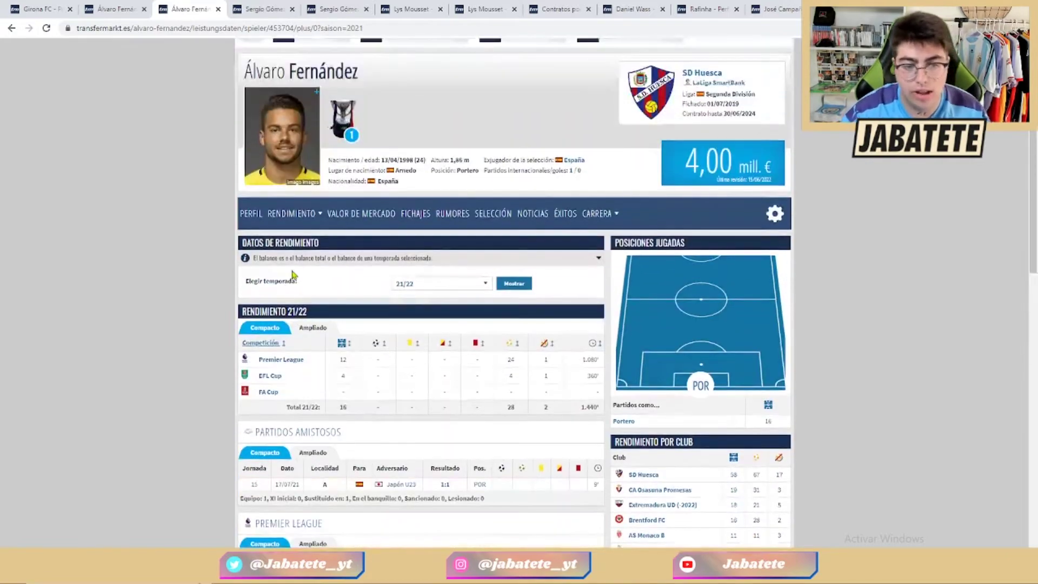
Copy the name Álvaro Fernández from his Transfermarkt page into a new row inserted below Juan Carlos in the Excel squad sheet.
{"action": "mouse_move", "coordinate": [291, 274]}
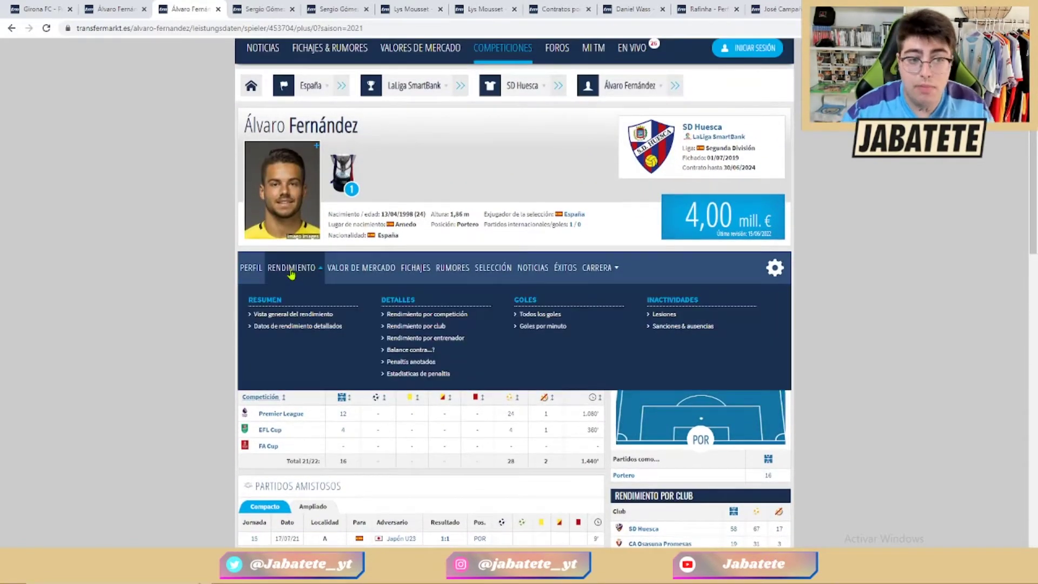
{"action": "left_click_drag", "start_coordinate": [358, 125], "coordinate": [247, 127]}
{"action": "key", "text": "ctrl+c"}
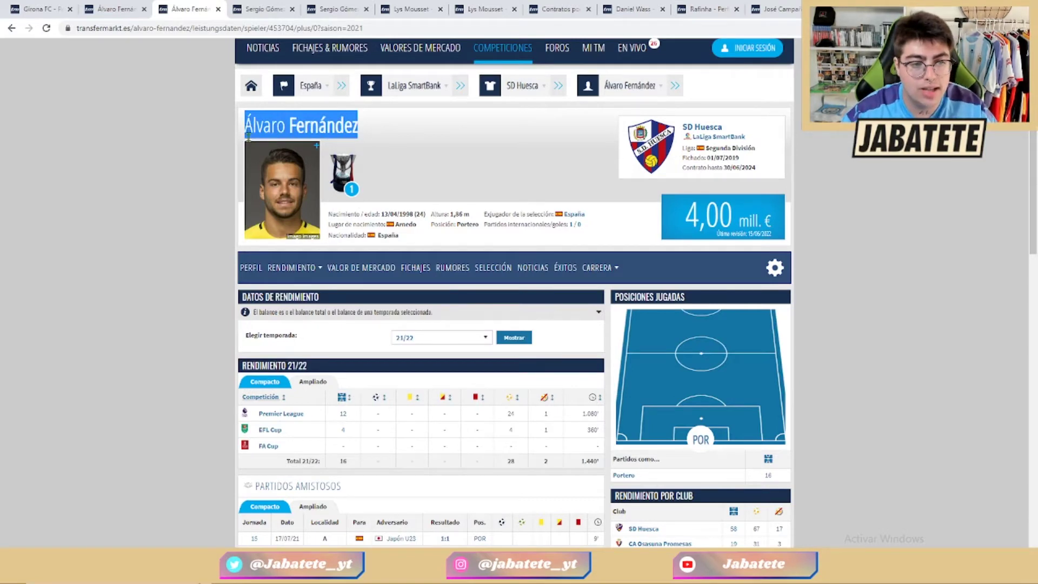
{"action": "key", "text": "alt+Tab"}
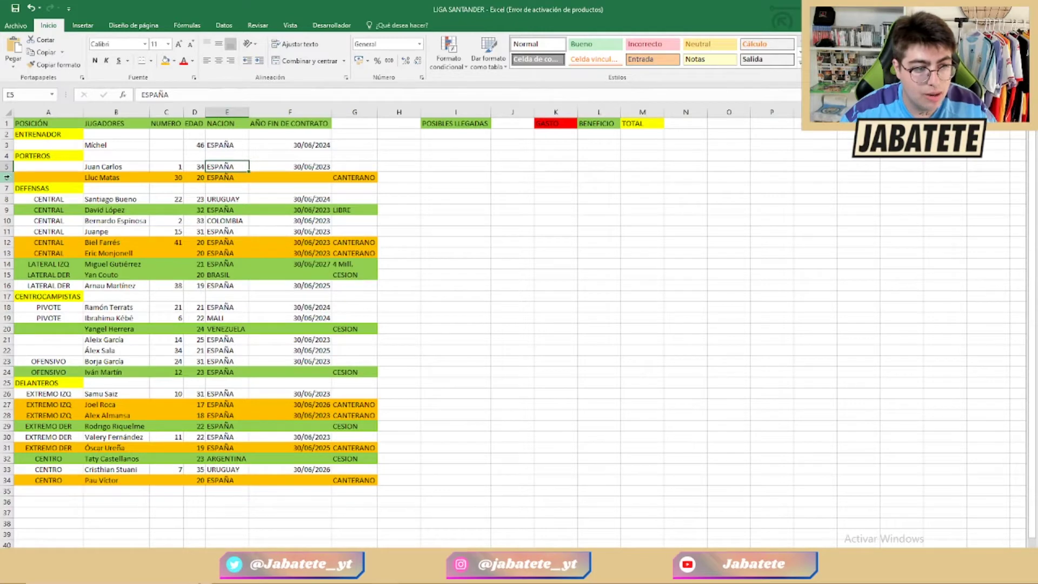
{"action": "right_click", "coordinate": [7, 177]}
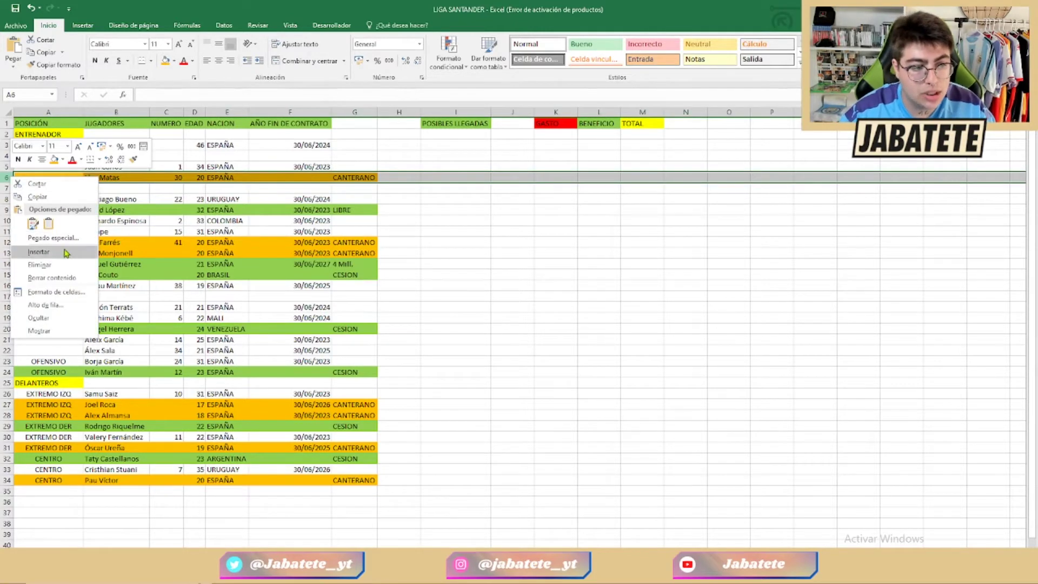
{"action": "left_click", "coordinate": [38, 251]}
{"action": "double_click", "coordinate": [113, 174]}
{"action": "key", "text": "ctrl+v"}
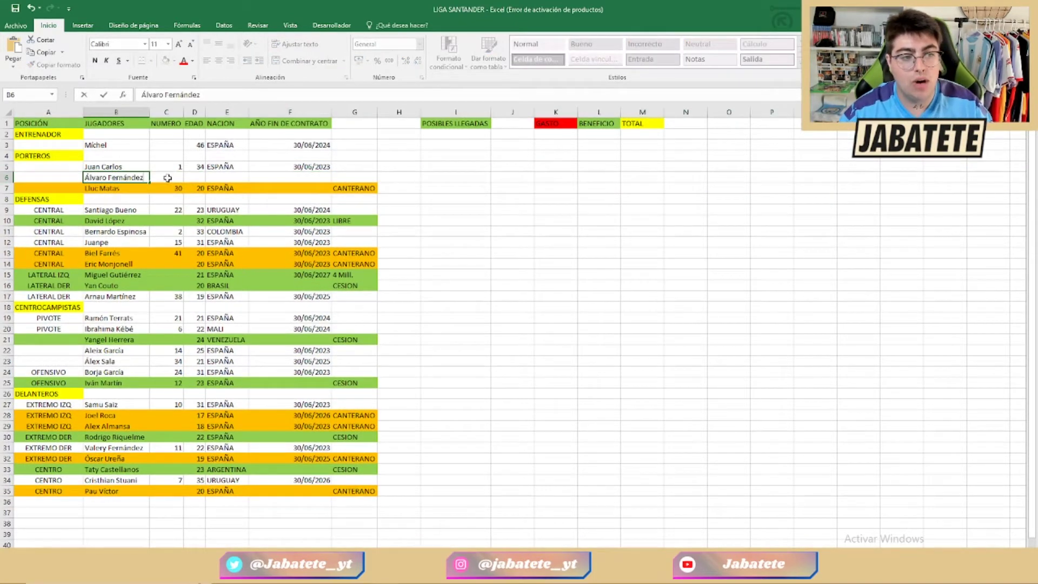
Check Álvaro Fernández's age, nationality, market value, contract and release clause on his Transfermarkt profile in the browser.
{"action": "left_click", "coordinate": [203, 177]}
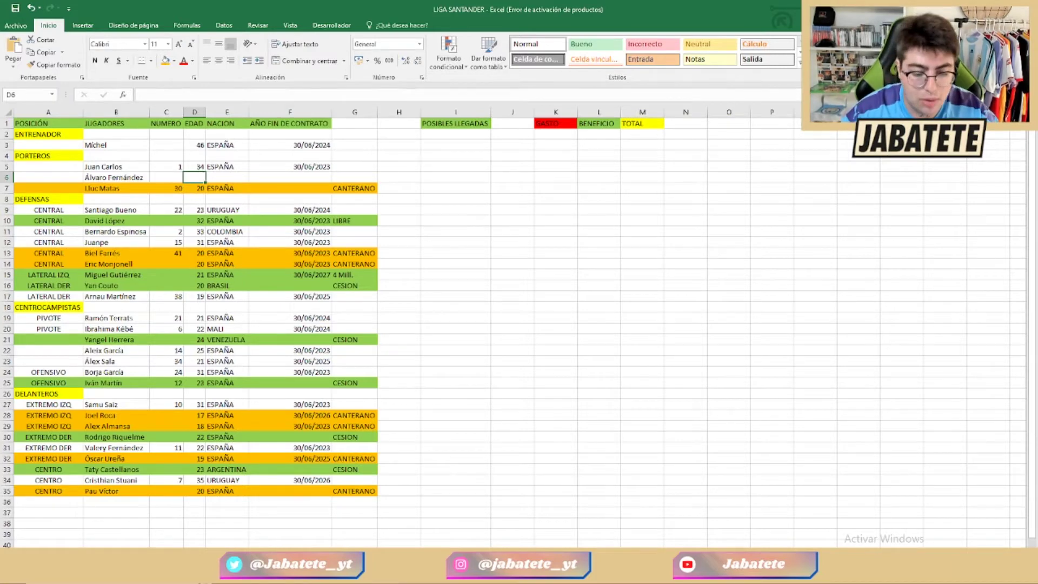
{"action": "mouse_move", "coordinate": [331, 576]}
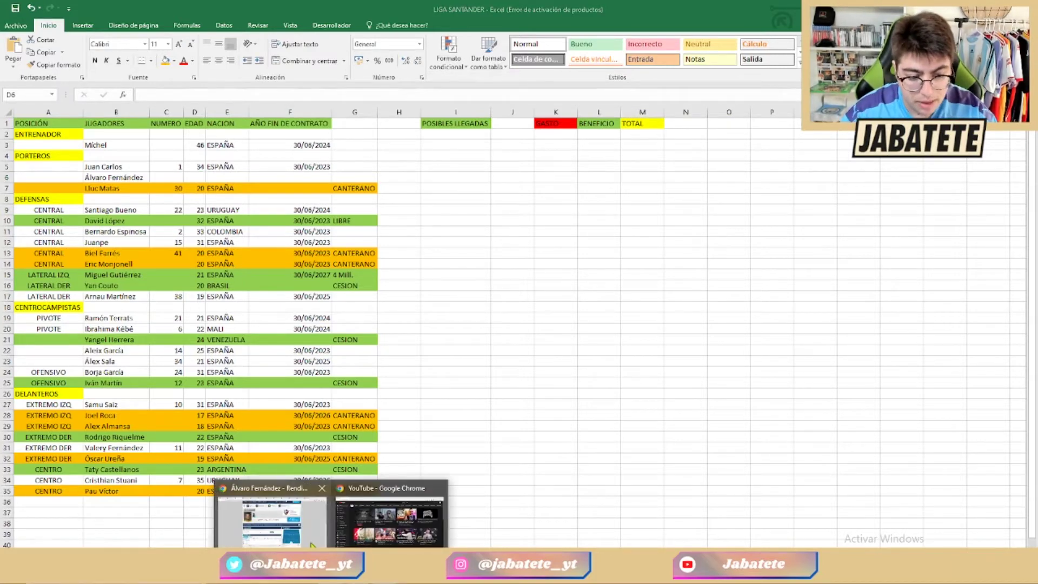
{"action": "left_click", "coordinate": [311, 544]}
{"action": "scroll", "coordinate": [389, 284], "scroll_direction": "down", "scroll_amount": 5}
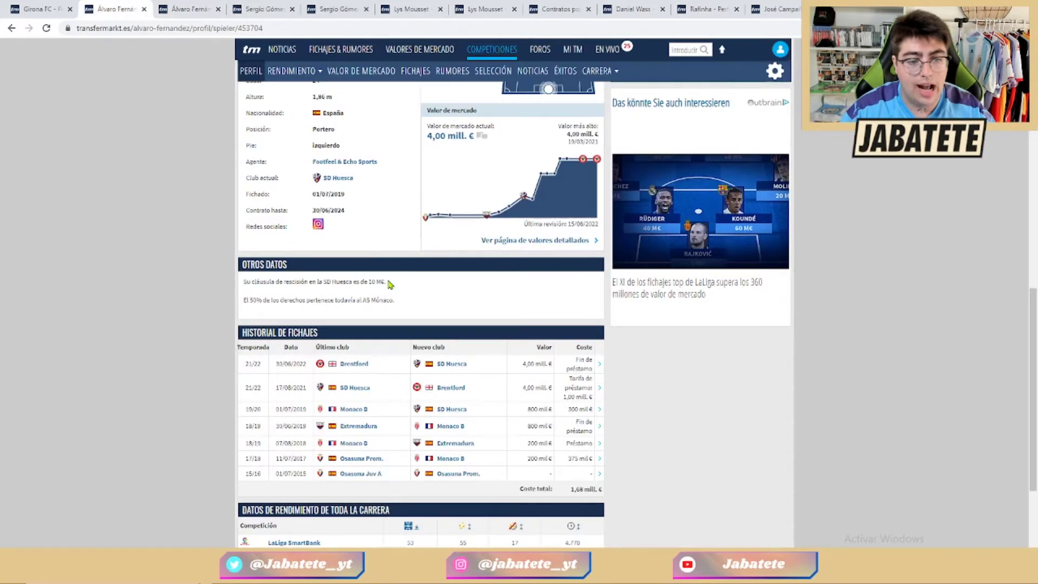
{"action": "scroll", "coordinate": [405, 303], "scroll_direction": "up", "scroll_amount": 2}
{"action": "scroll", "coordinate": [406, 307], "scroll_direction": "up", "scroll_amount": 8}
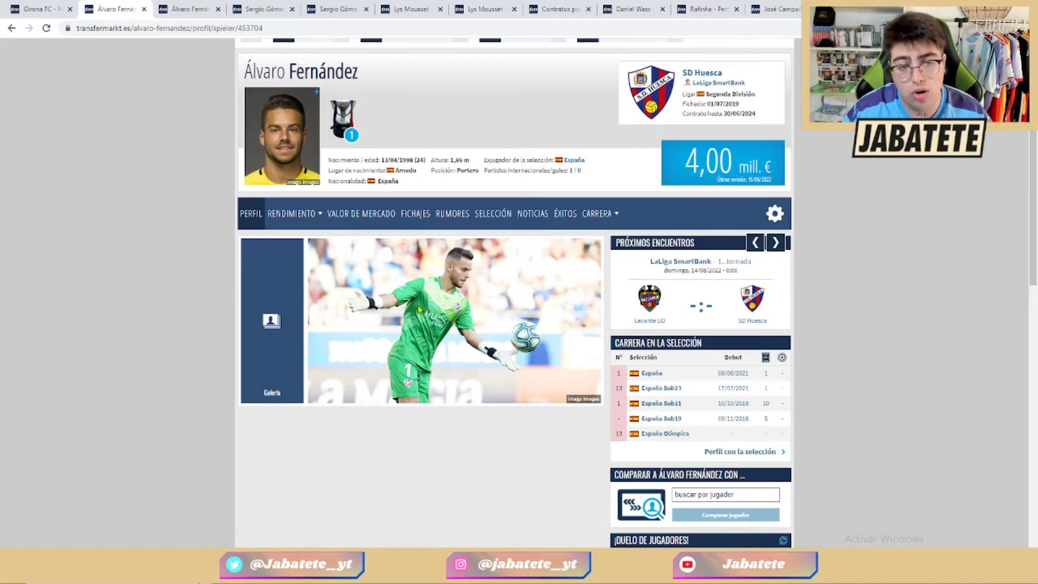
{"action": "scroll", "coordinate": [417, 307], "scroll_direction": "down", "scroll_amount": 7}
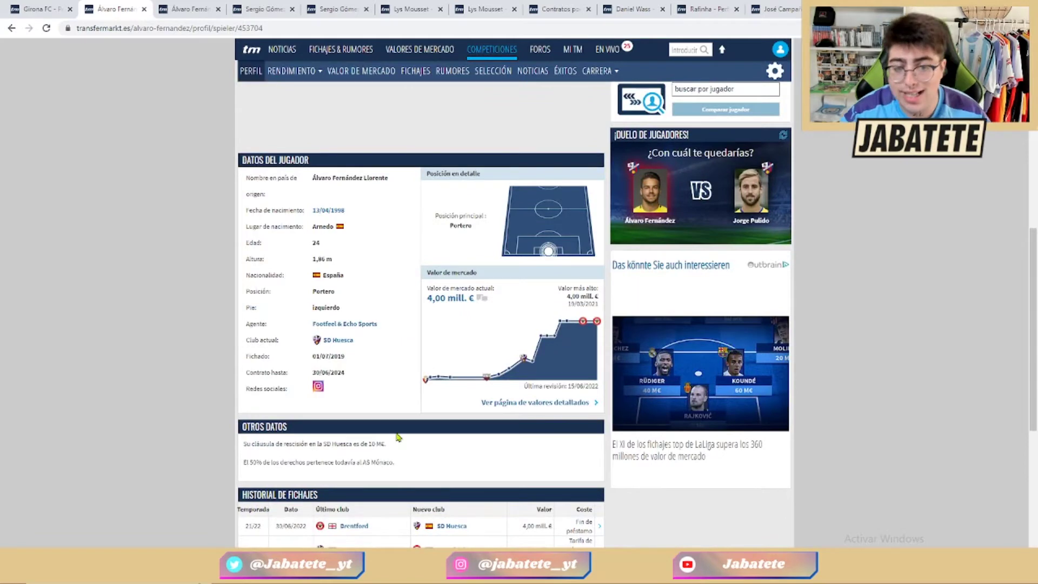
Switch back to Excel and enter 4 Mill. in column G of Álvaro Fernández's row.
{"action": "key", "text": "alt+Tab"}
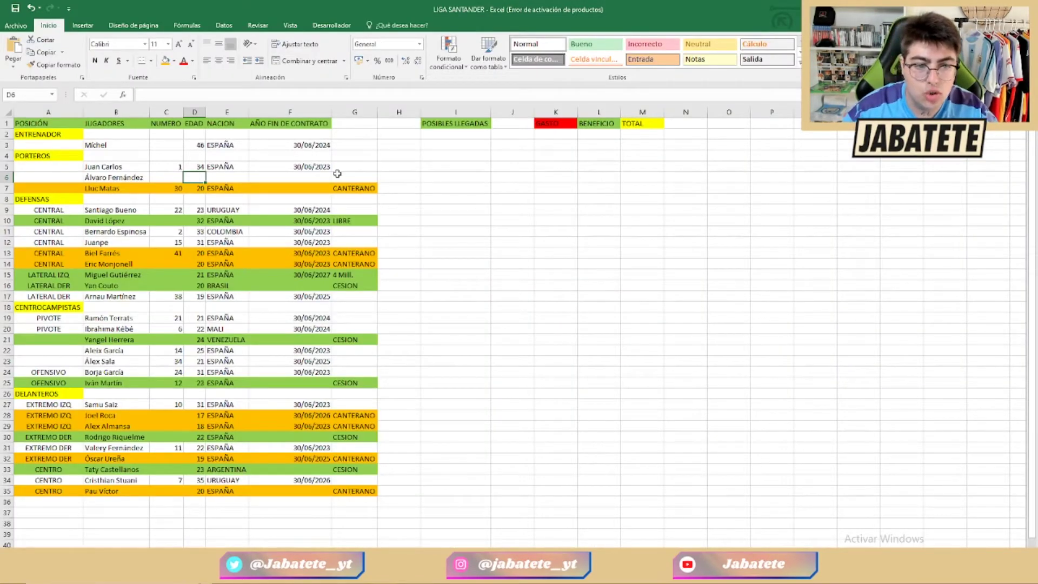
{"action": "left_click", "coordinate": [341, 175]}
{"action": "type", "text": "2"}
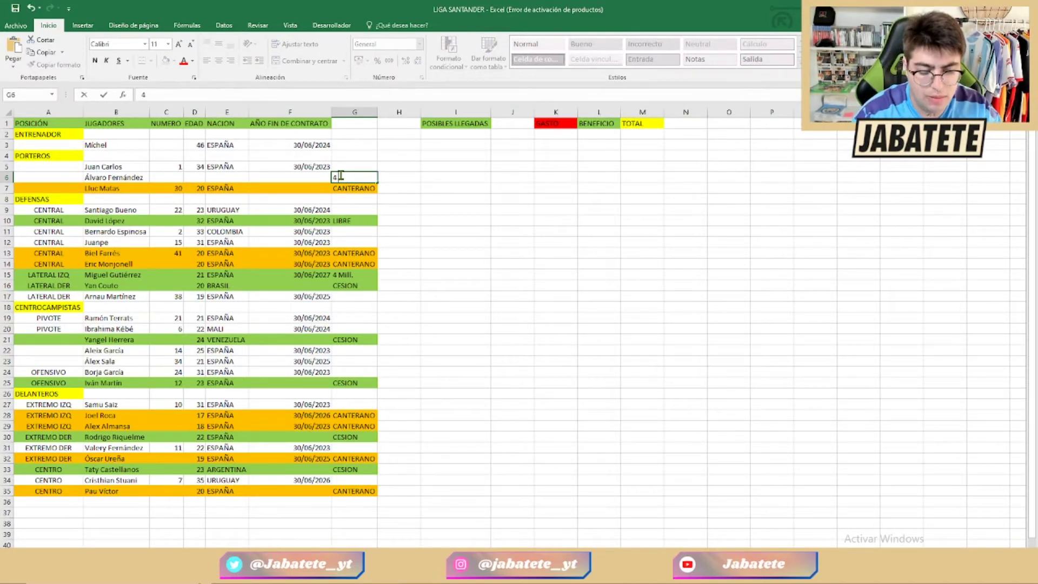
{"action": "type", "text": "Mill."}
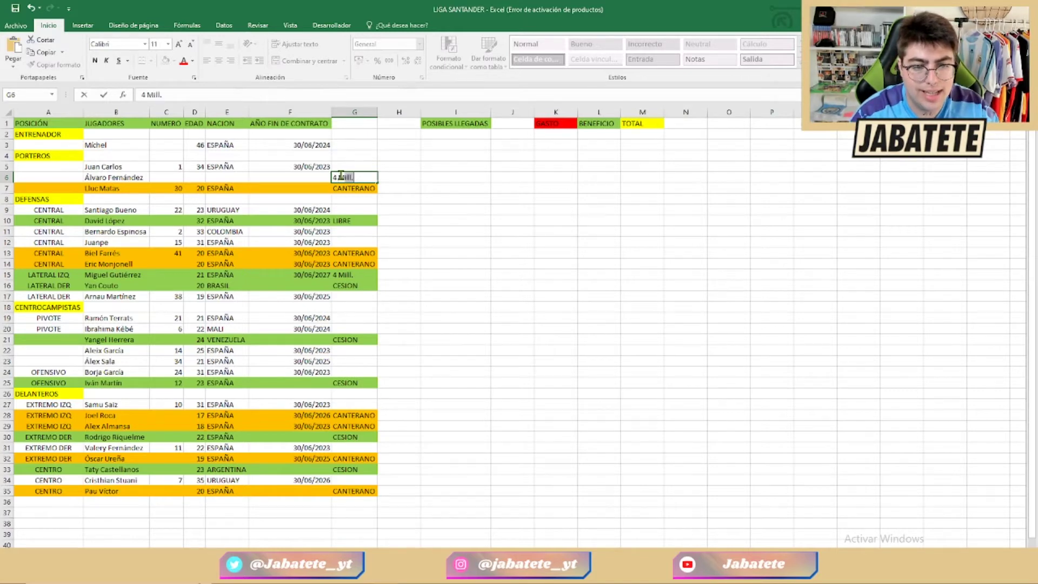
{"action": "left_click", "coordinate": [354, 210]}
{"action": "left_click", "coordinate": [286, 177]}
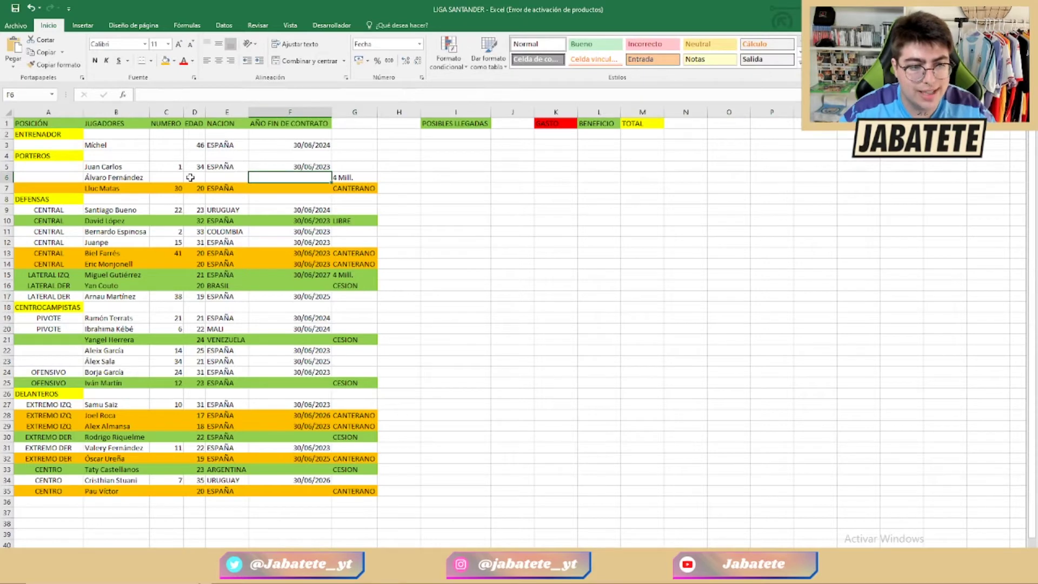
{"action": "left_click", "coordinate": [210, 166]}
{"action": "key", "text": "ctrl+c"}
{"action": "left_click", "coordinate": [208, 177]}
{"action": "key", "text": "ctrl+v"}
{"action": "left_click", "coordinate": [196, 178]}
{"action": "type", "text": "24"}
{"action": "left_click", "coordinate": [235, 221]}
{"action": "left_click_drag", "start_coordinate": [102, 177], "coordinate": [360, 177]}
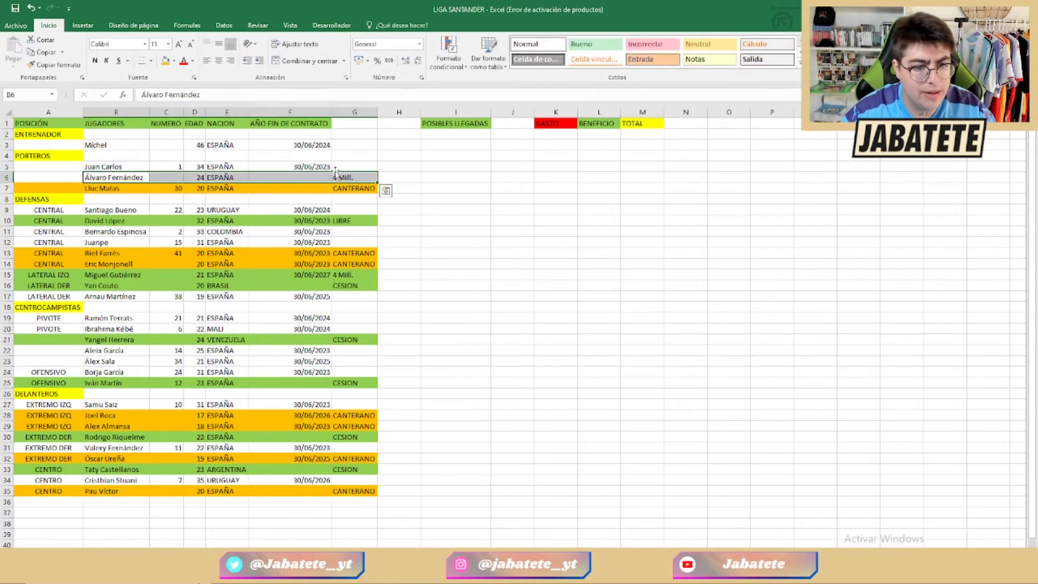
{"action": "left_click", "coordinate": [166, 60]}
{"action": "left_click", "coordinate": [174, 60]}
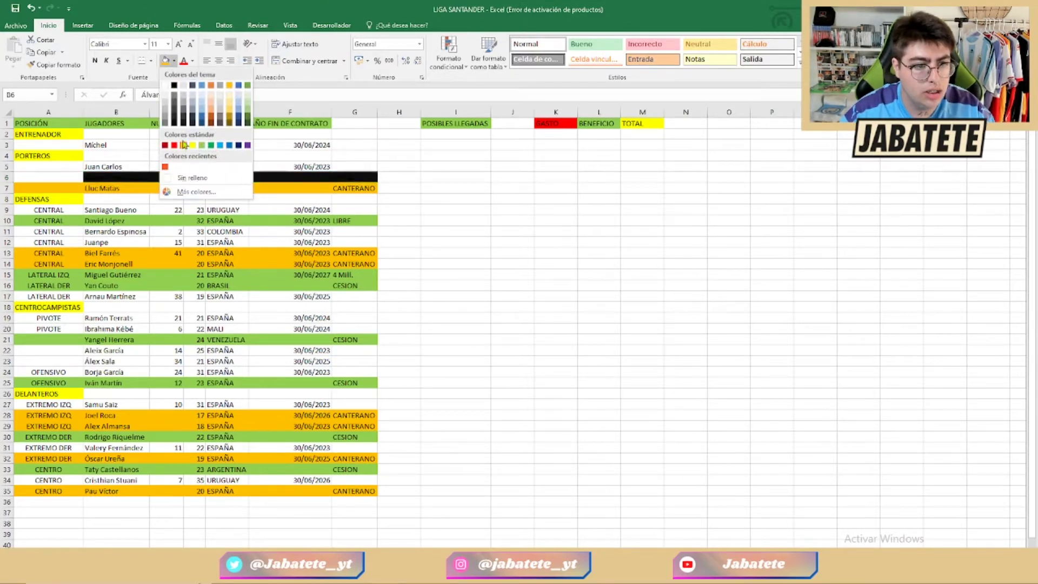
{"action": "left_click", "coordinate": [205, 150]}
{"action": "left_click", "coordinate": [263, 232]}
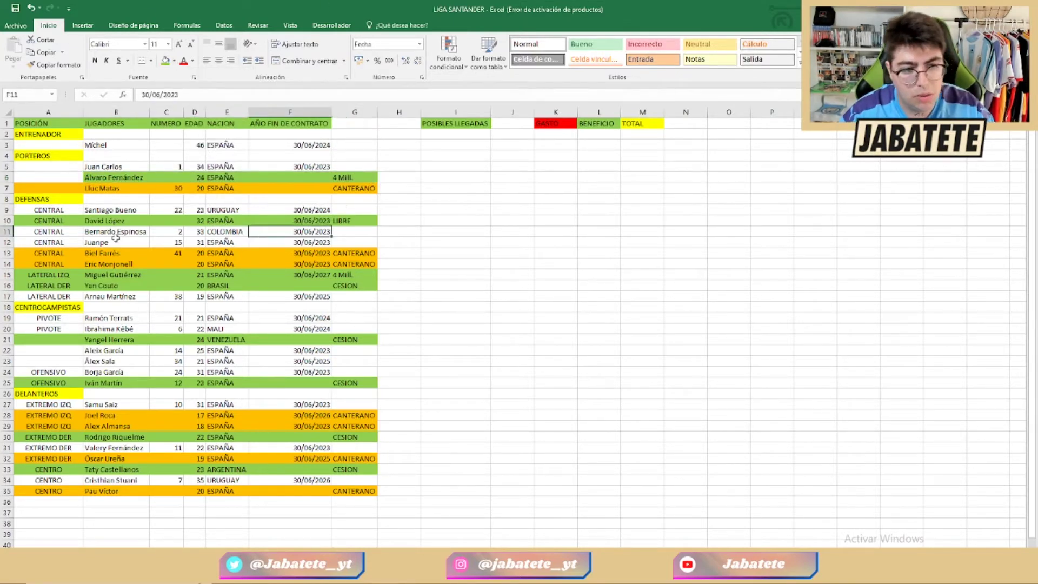
{"action": "left_click", "coordinate": [112, 176]}
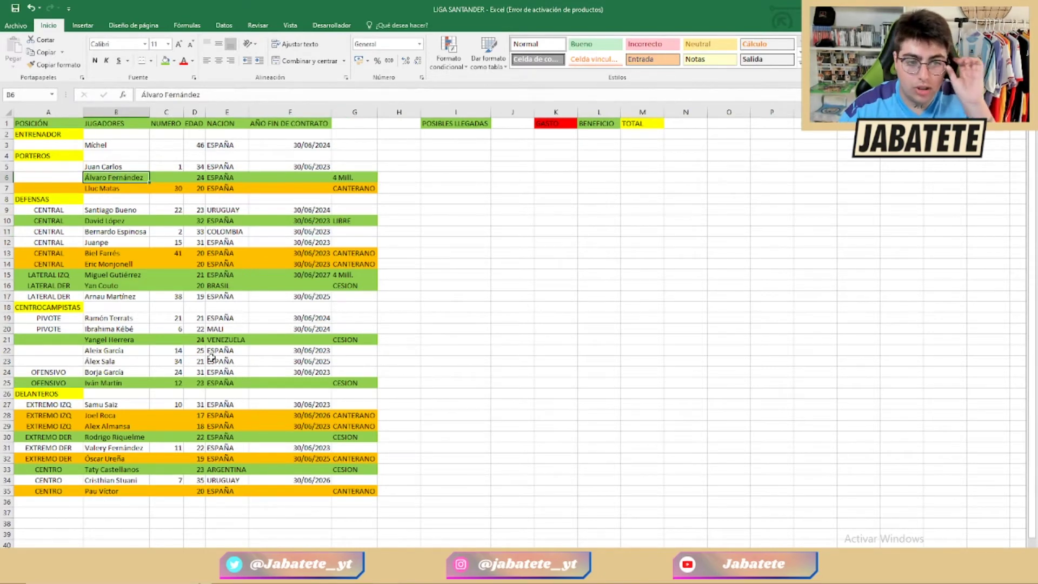
{"action": "key", "text": "ctrl+c"}
{"action": "double_click", "coordinate": [429, 178]}
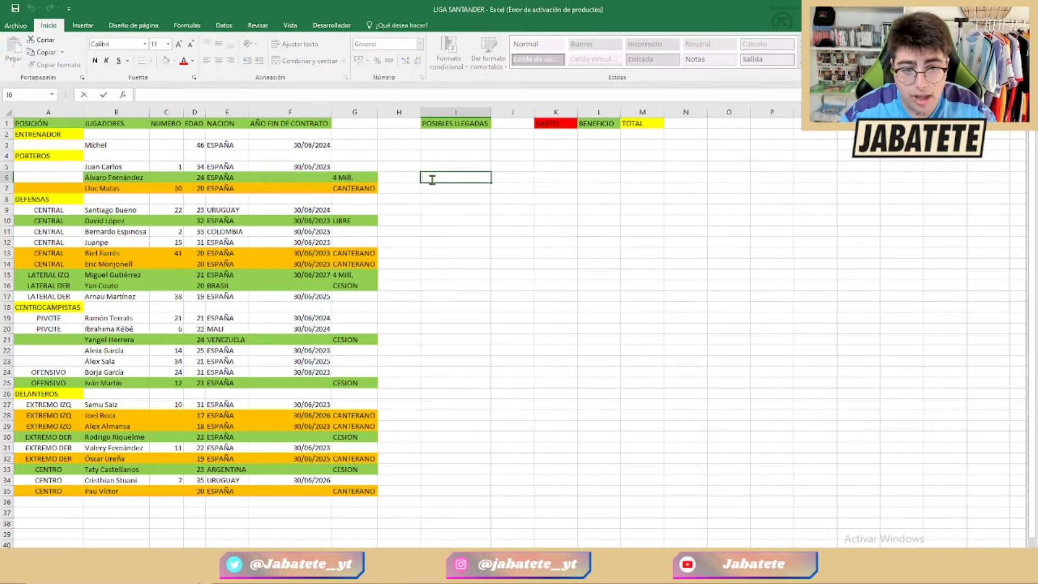
{"action": "key", "text": "Escape"}
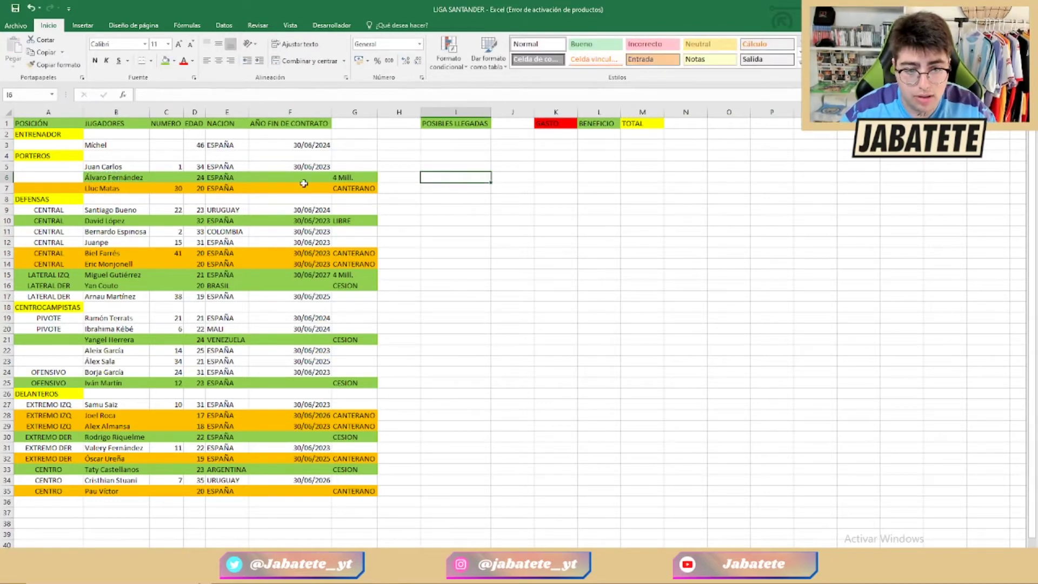
Copy Álvaro Fernández's name from the squad list into cell I6 of the POSIBLES LLEGADAS column.
{"action": "left_click", "coordinate": [125, 177]}
{"action": "key", "text": "ctrl+c"}
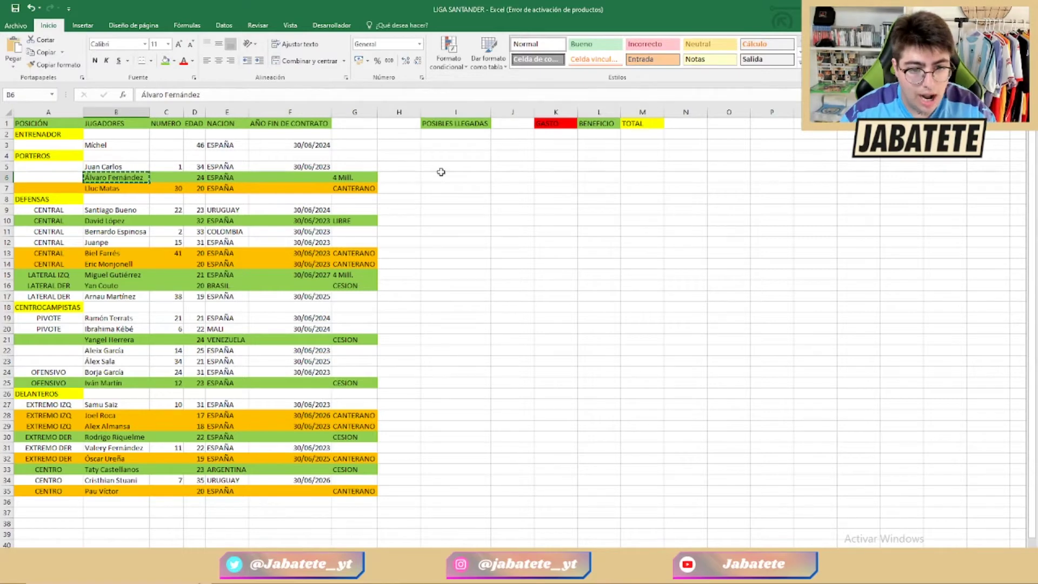
{"action": "left_click", "coordinate": [443, 176]}
{"action": "key", "text": "ctrl+v"}
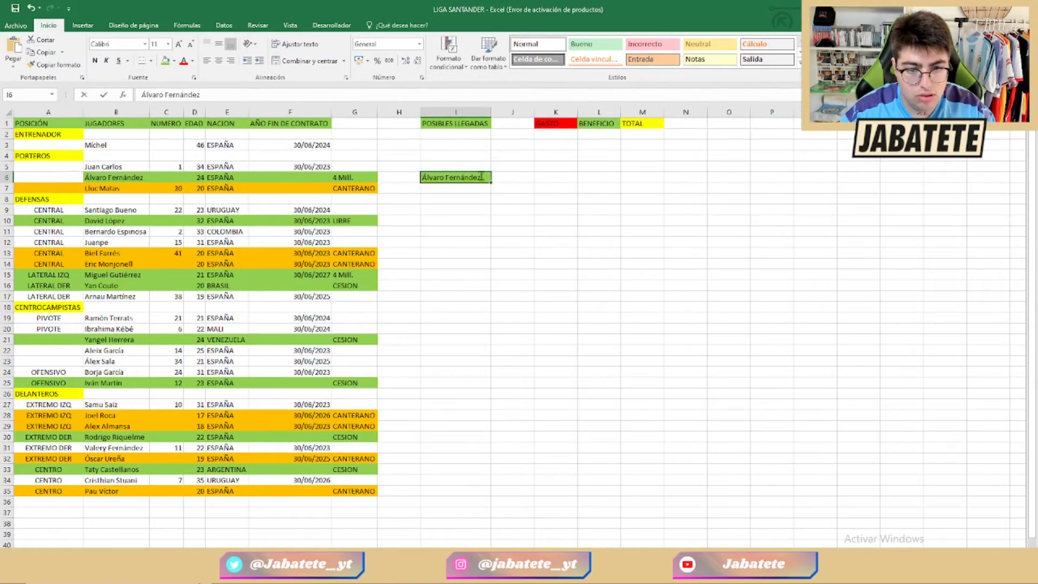
{"action": "double_click", "coordinate": [484, 177]}
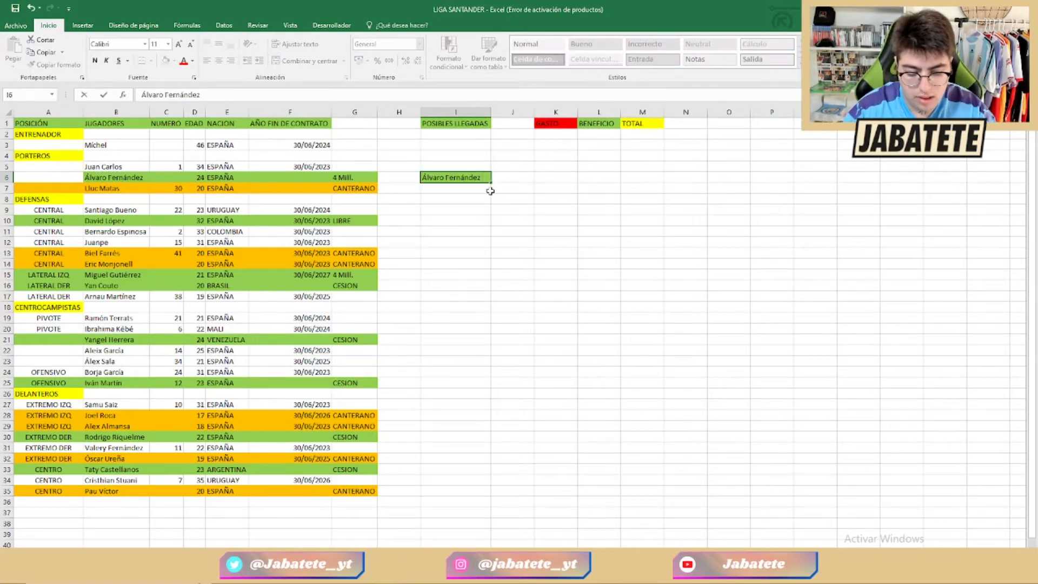
{"action": "key", "text": "BackSpace"}
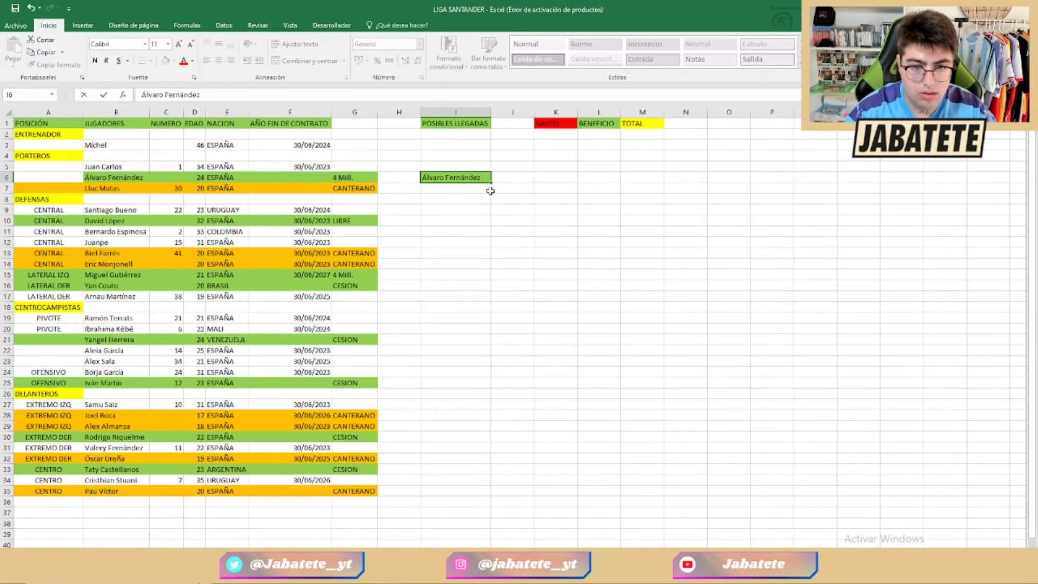
{"action": "key", "text": "Return"}
Move the Álvaro Fernández entry in the POSIBLES LLEGADAS column from I6 up to I5.
{"action": "left_click", "coordinate": [484, 177]}
{"action": "key", "text": "ctrl+c"}
{"action": "left_click", "coordinate": [480, 167]}
{"action": "key", "text": "ctrl+v"}
{"action": "left_click", "coordinate": [478, 178]}
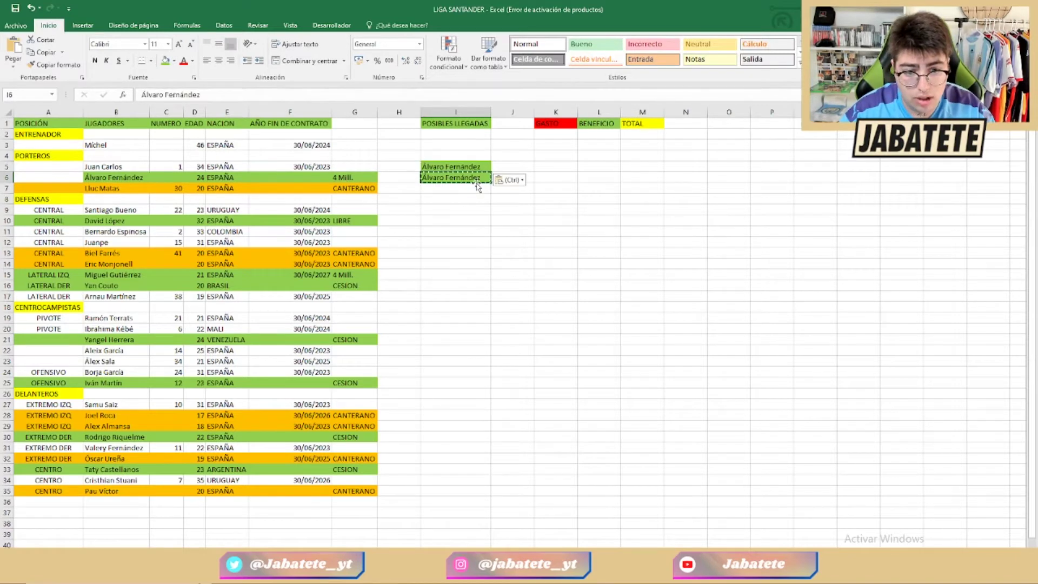
{"action": "key", "text": "Delete"}
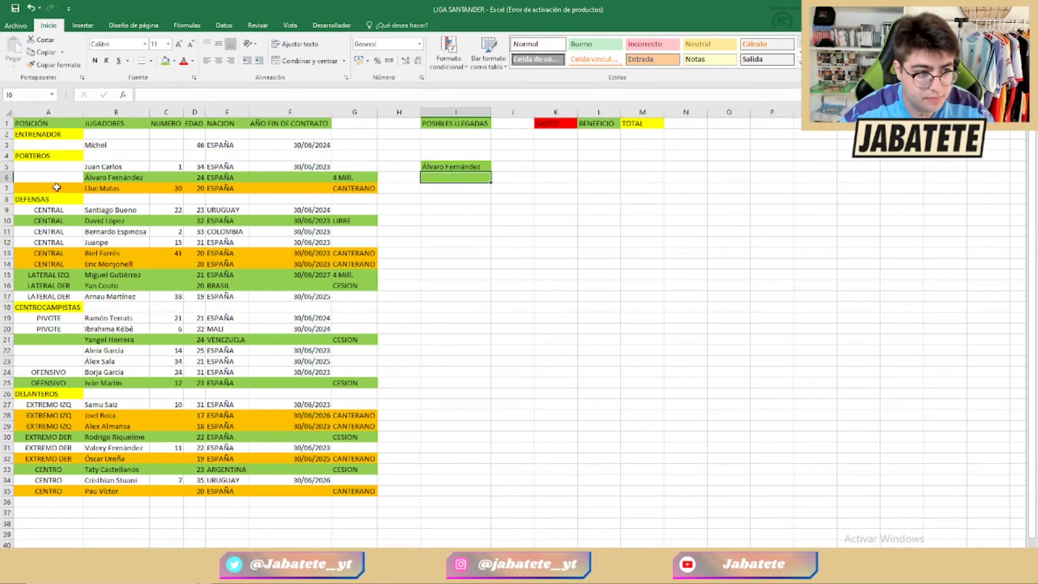
Delete Álvaro Fernández's entire row 6 from the goalkeepers section of the sheet.
{"action": "left_click", "coordinate": [7, 177]}
{"action": "right_click", "coordinate": [7, 177]}
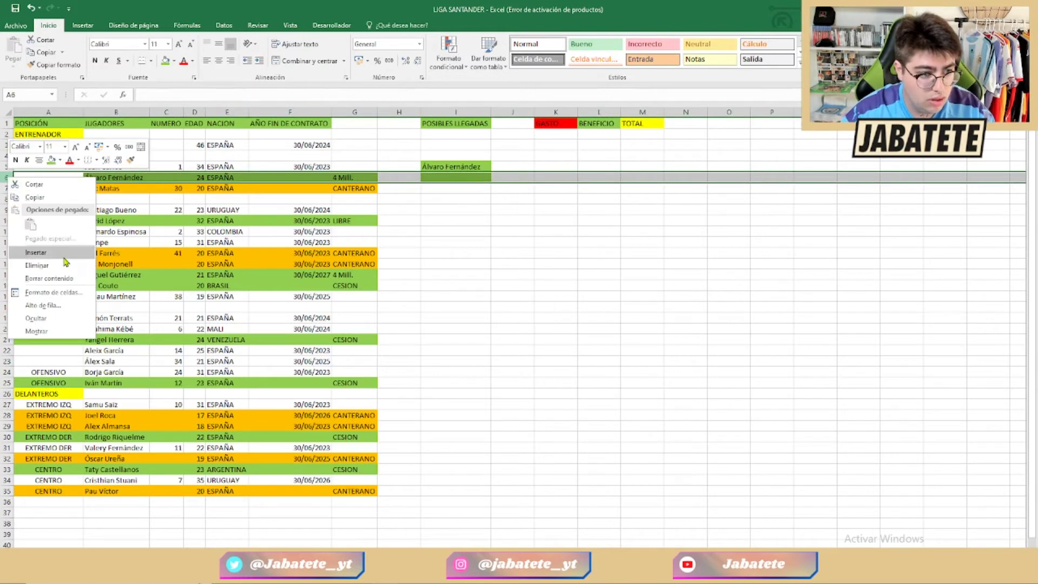
{"action": "left_click", "coordinate": [37, 265]}
Extend the entry in I5 to "Álvaro Fernández (24) 4 Mill." and autofit the width of column I.
{"action": "left_click", "coordinate": [475, 166]}
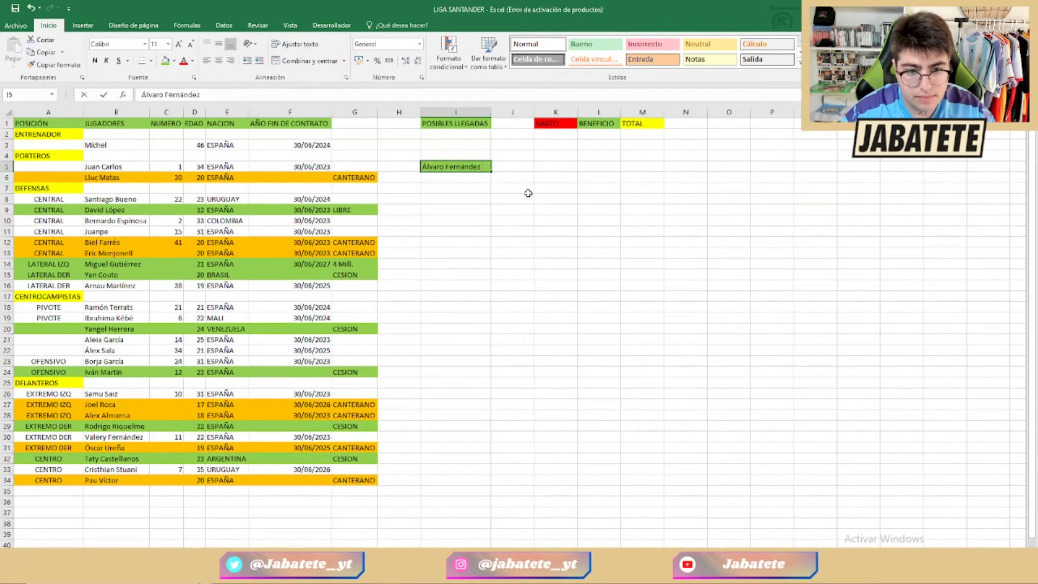
{"action": "key", "text": "F2"}
{"action": "type", "text": "(24) 4"}
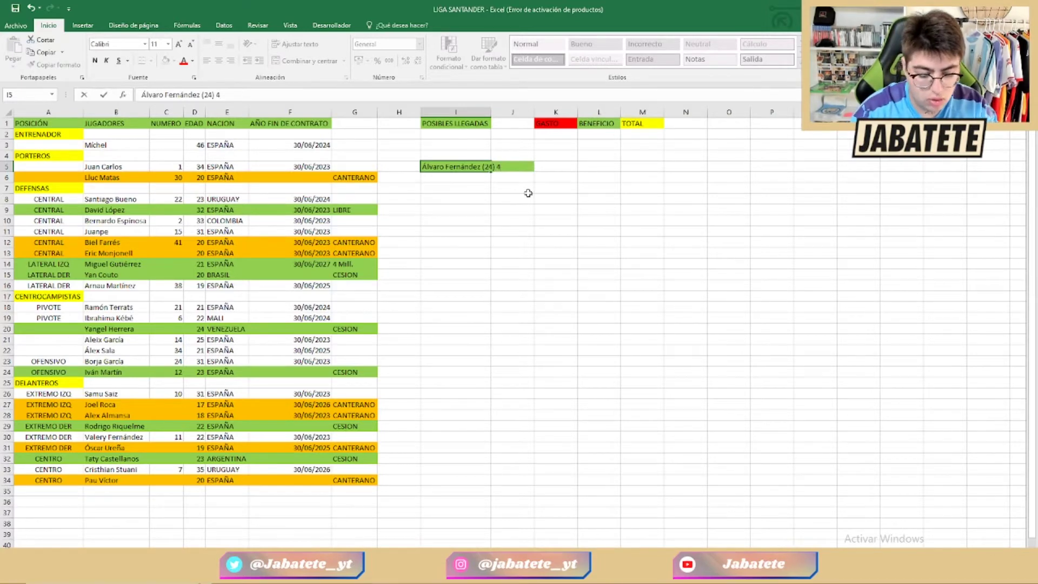
{"action": "type", "text": " M"}
{"action": "type", "text": "u"}
{"action": "key", "text": "BackSpace"}
{"action": "type", "text": "ill."}
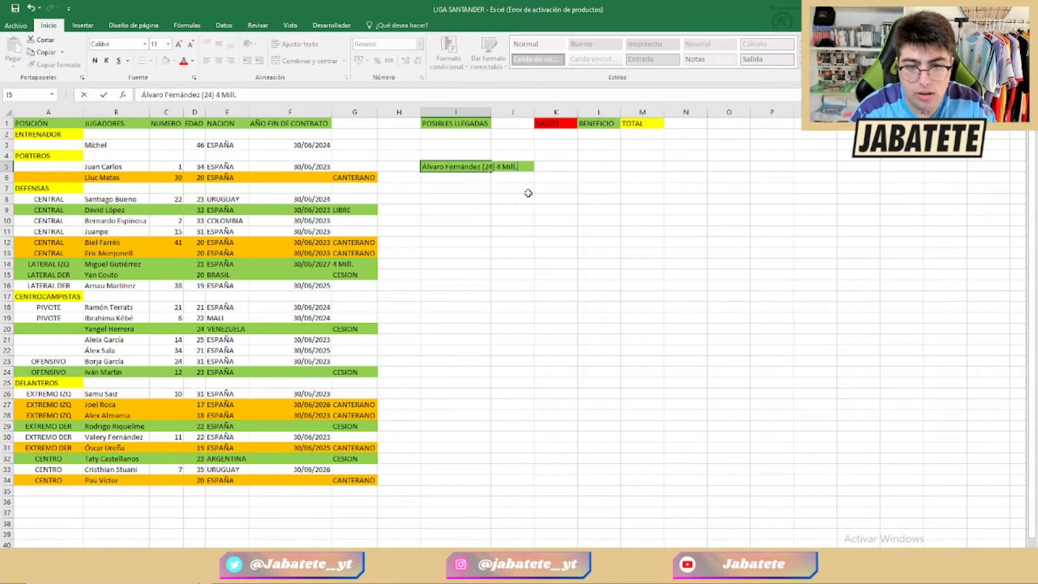
{"action": "key", "text": "Return"}
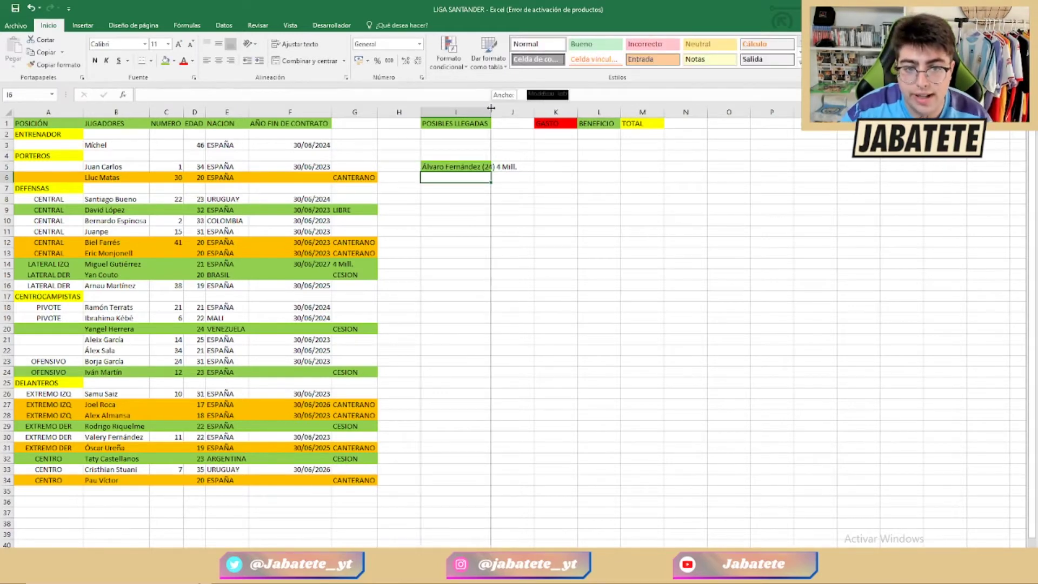
{"action": "double_click", "coordinate": [491, 108]}
{"action": "left_click", "coordinate": [488, 235]}
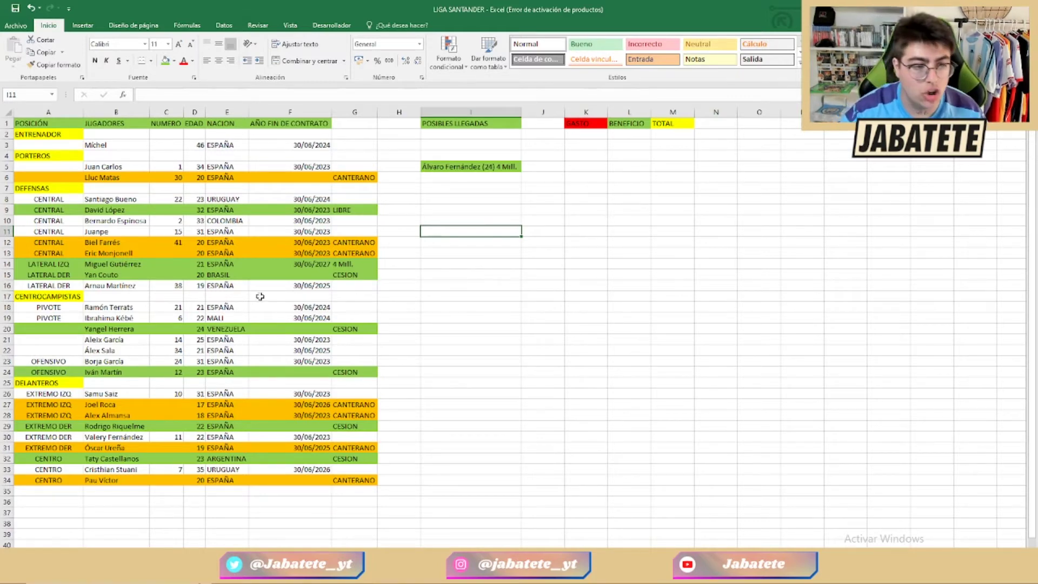
Switch to the browser, close both Álvaro Fernández pages and check Sergio Gómez's 21/22 performance statistics on Transfermarkt.
{"action": "mouse_move", "coordinate": [331, 583]}
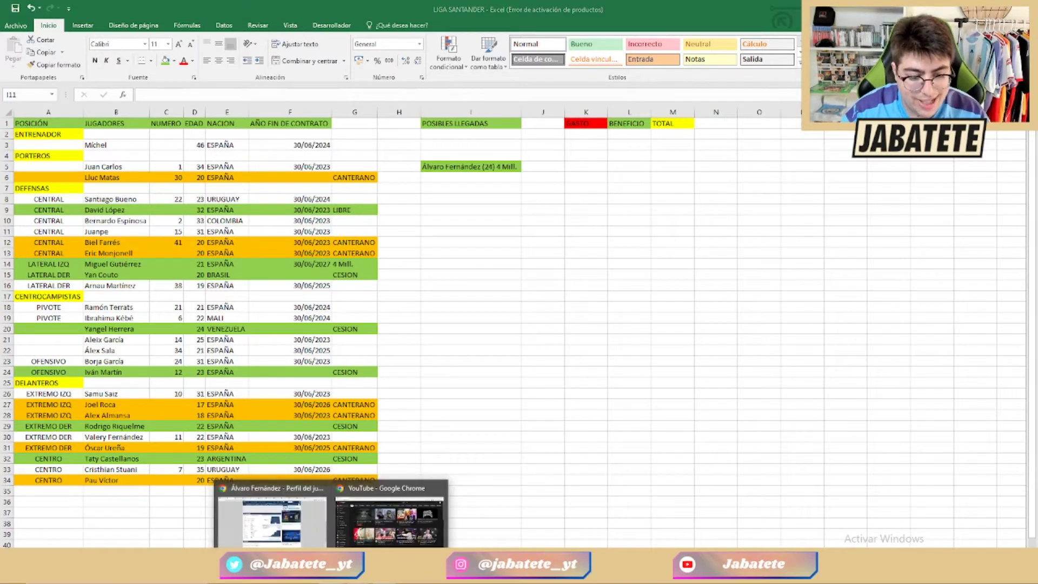
{"action": "left_click", "coordinate": [280, 534]}
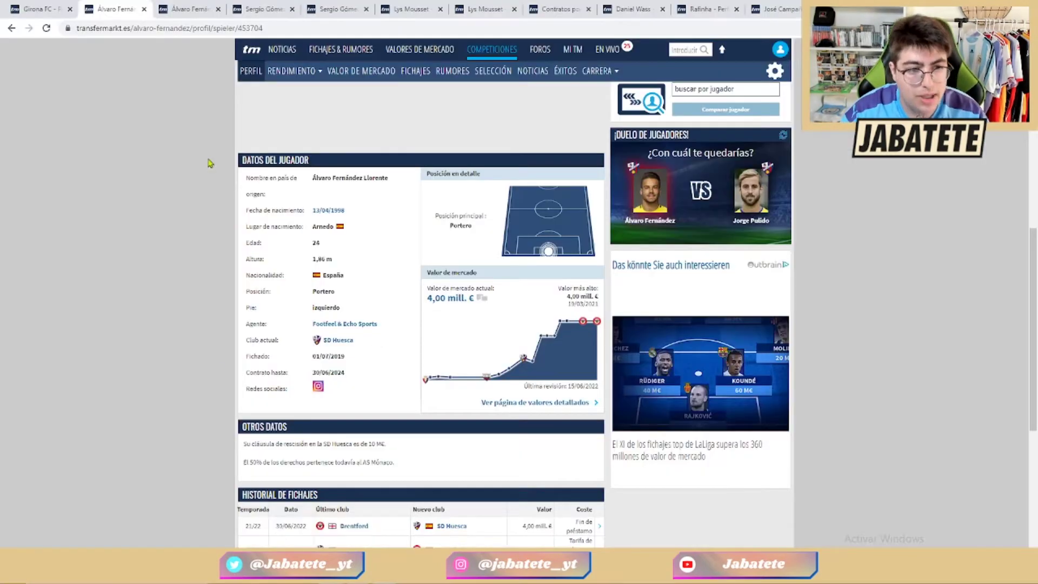
{"action": "left_click", "coordinate": [143, 9]}
{"action": "left_click", "coordinate": [144, 9]}
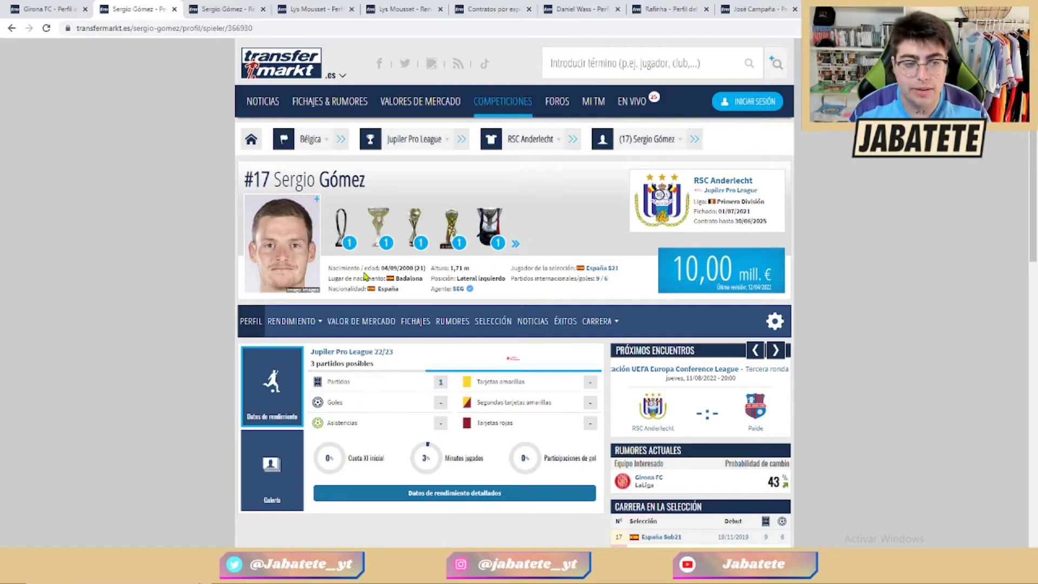
{"action": "left_click", "coordinate": [221, 8]}
{"action": "scroll", "coordinate": [452, 331], "scroll_direction": "down", "scroll_amount": 2}
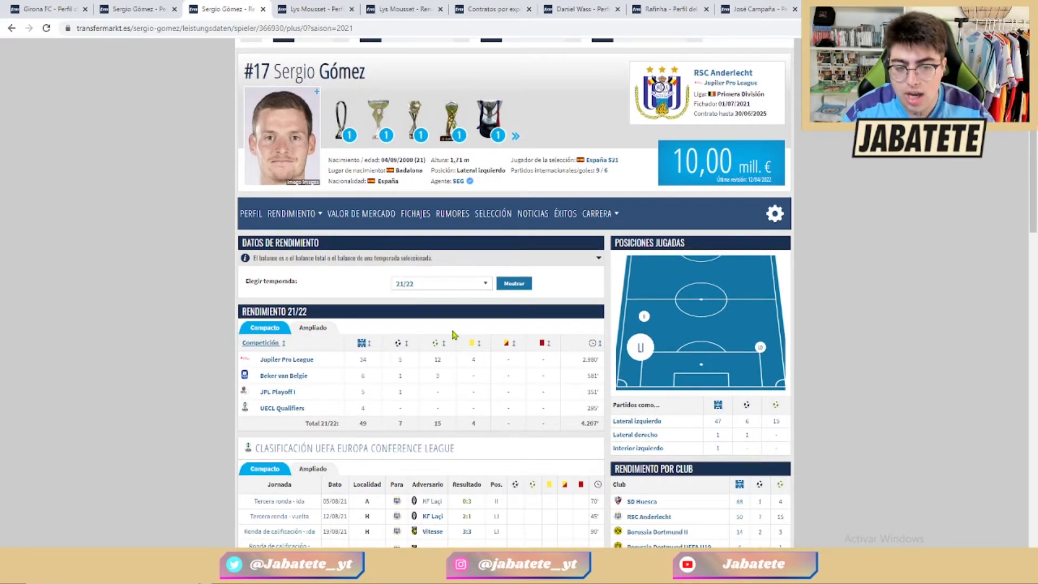
{"action": "scroll", "coordinate": [436, 319], "scroll_direction": "up", "scroll_amount": 2}
Copy Sergio Gómez's name from Transfermarkt and enter "Sergio Gómez (21) CESION" in cell I16 of the Excel sheet.
{"action": "left_click_drag", "start_coordinate": [375, 179], "coordinate": [274, 180]}
{"action": "key", "text": "ctrl+c"}
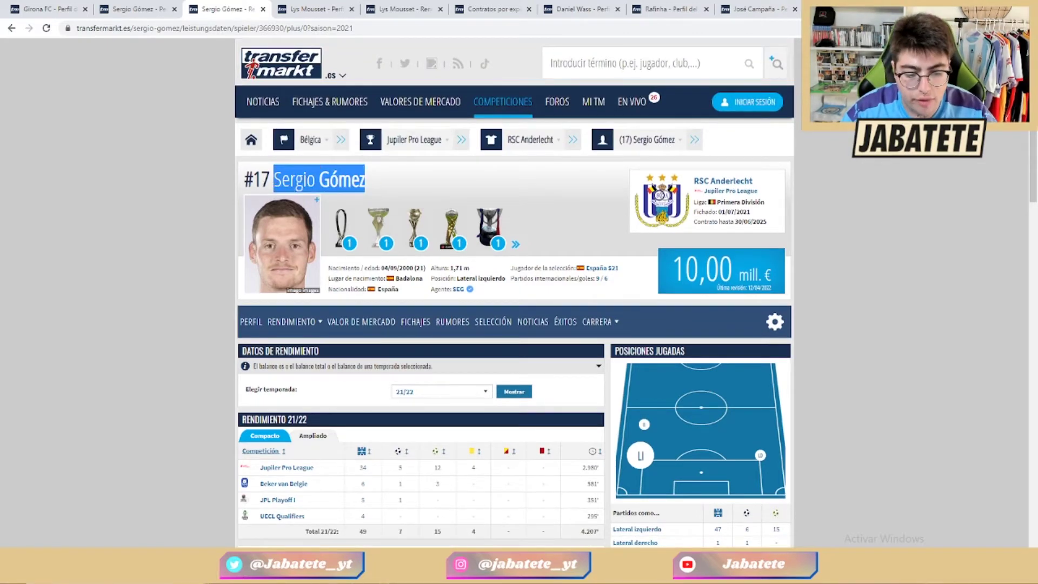
{"action": "key", "text": "alt+Tab"}
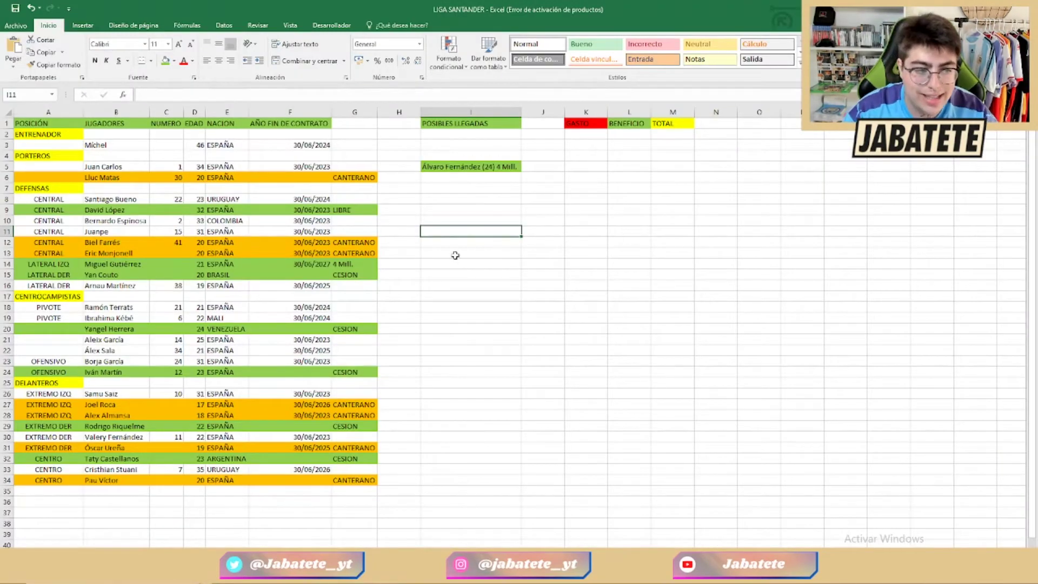
{"action": "double_click", "coordinate": [470, 286]}
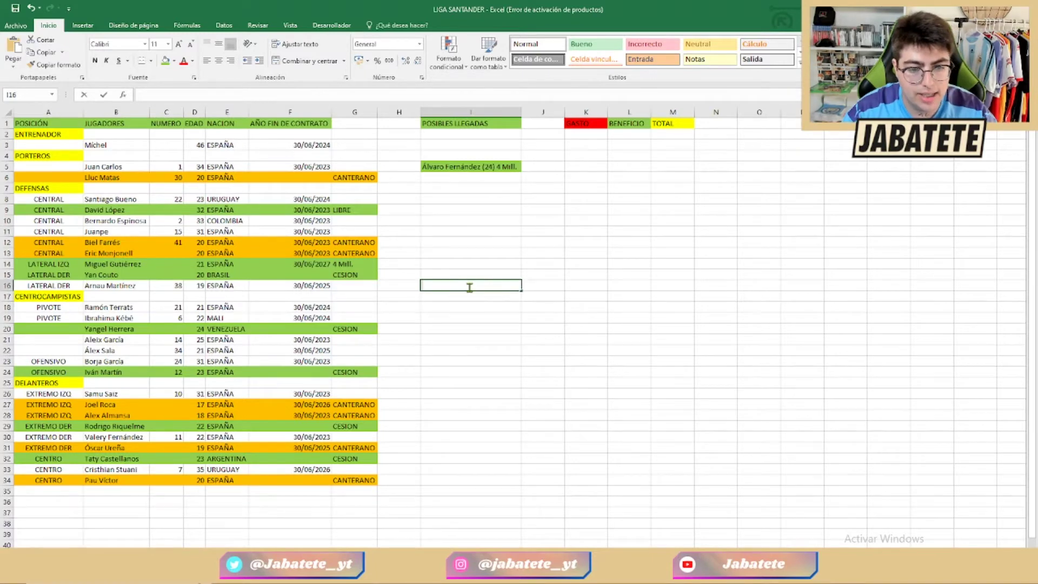
{"action": "key", "text": "ctrl+v"}
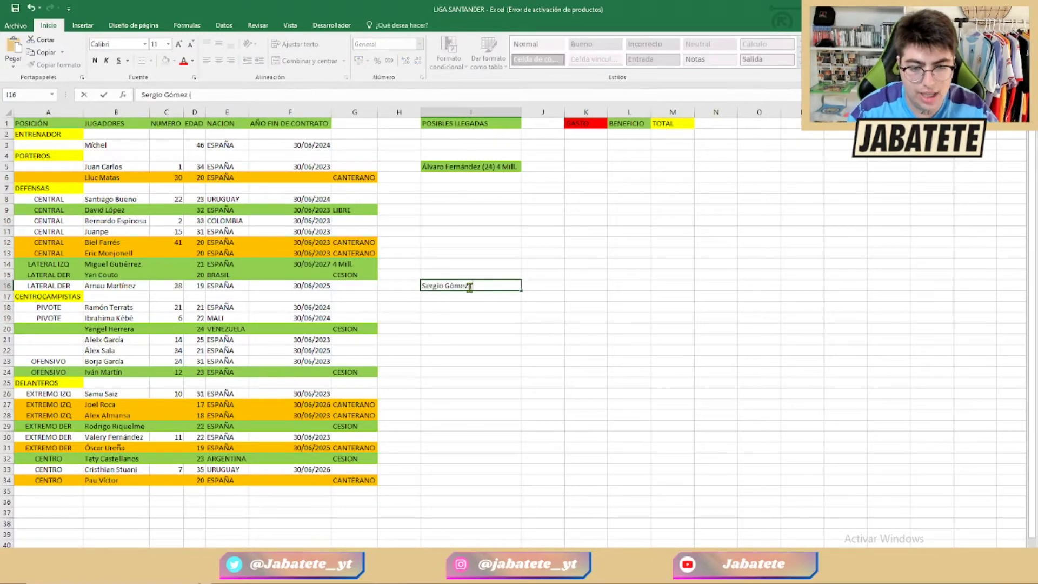
{"action": "type", "text": "(21"}
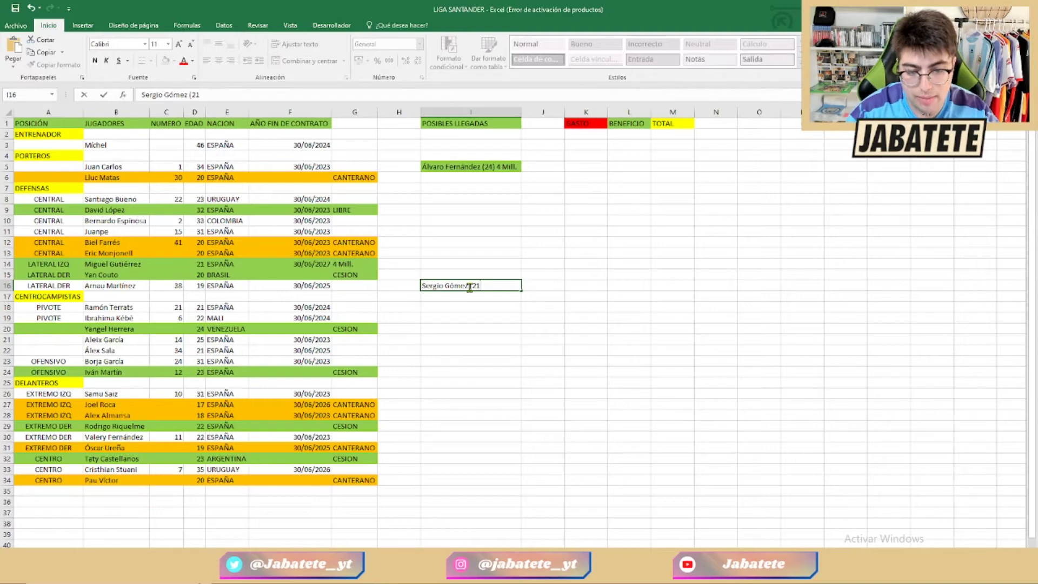
{"action": "type", "text": ") C"}
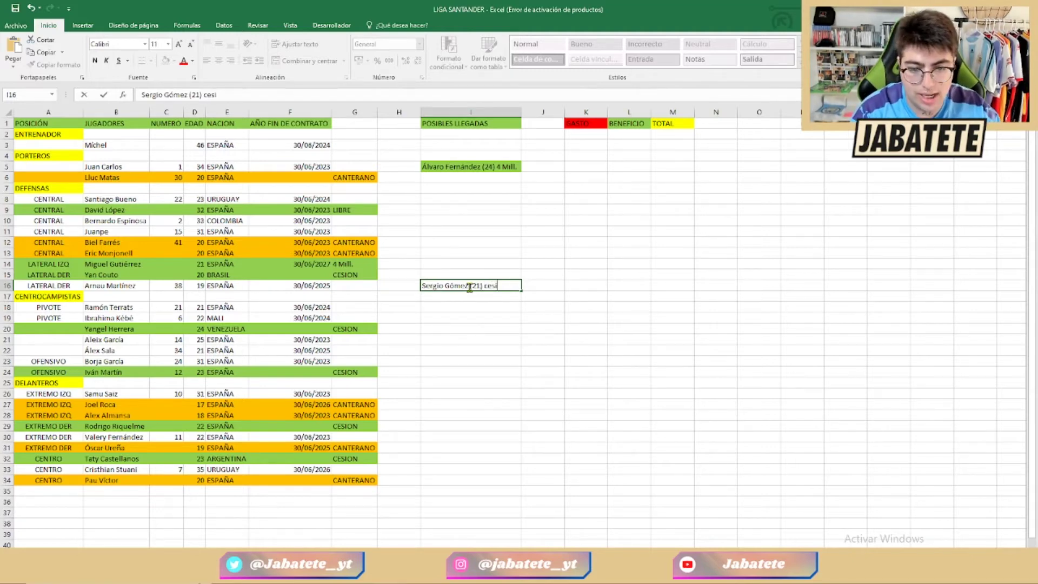
{"action": "type", "text": "ESION"}
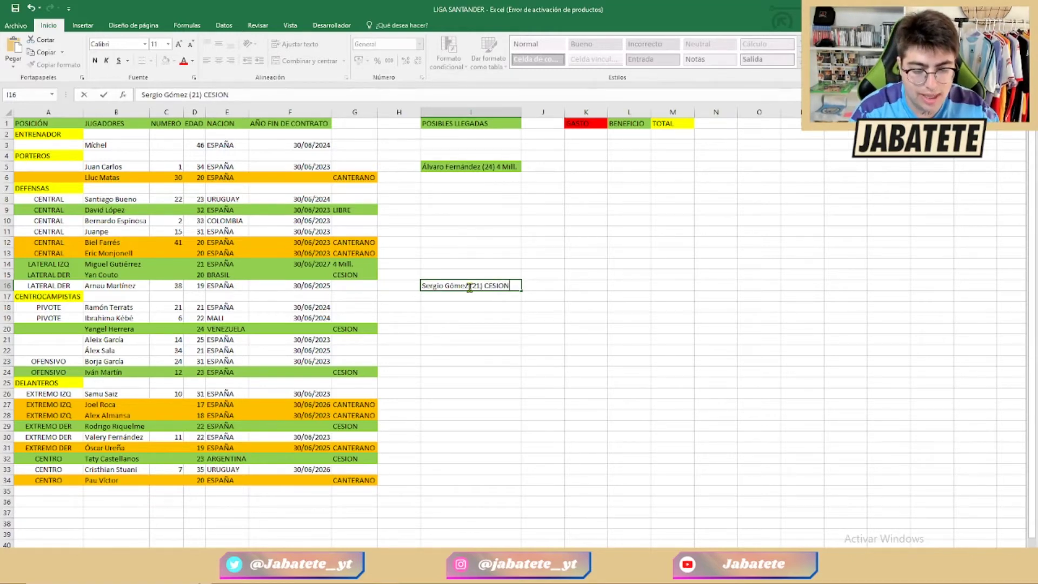
{"action": "key", "text": "Return"}
{"action": "left_click", "coordinate": [469, 286]}
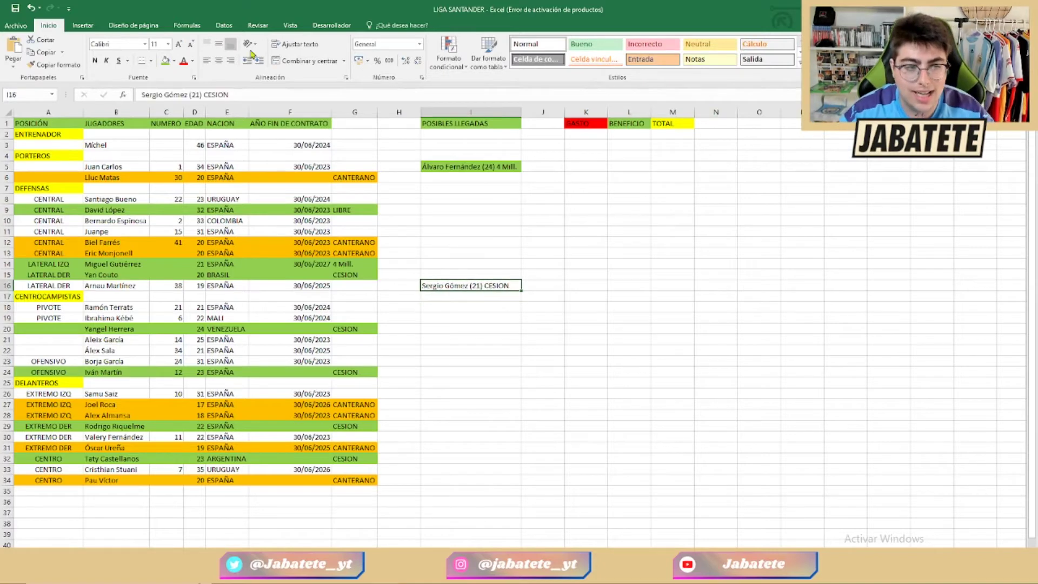
{"action": "left_click", "coordinate": [164, 63]}
{"action": "left_click", "coordinate": [524, 381]}
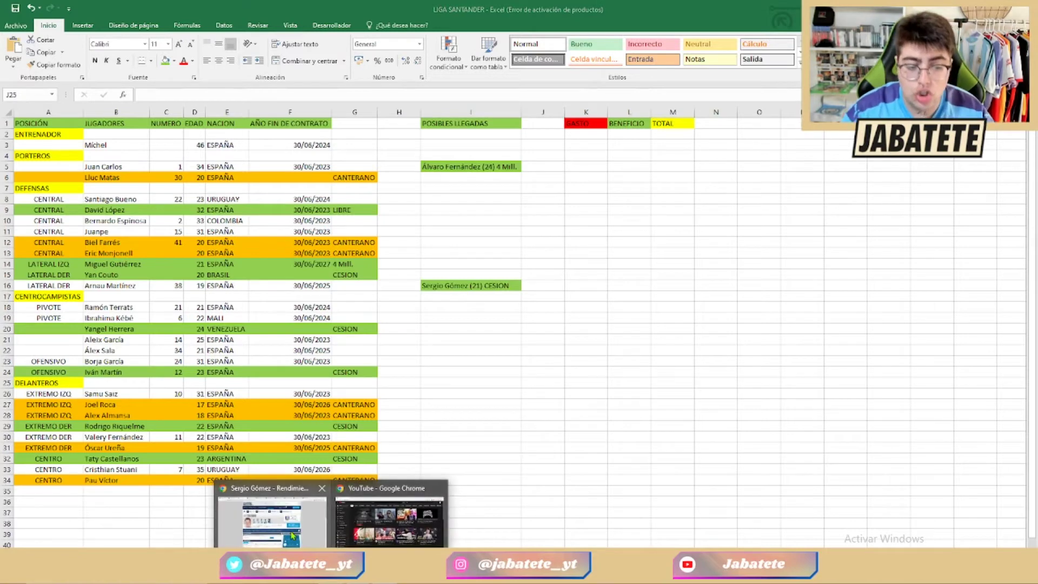
{"action": "left_click", "coordinate": [294, 533]}
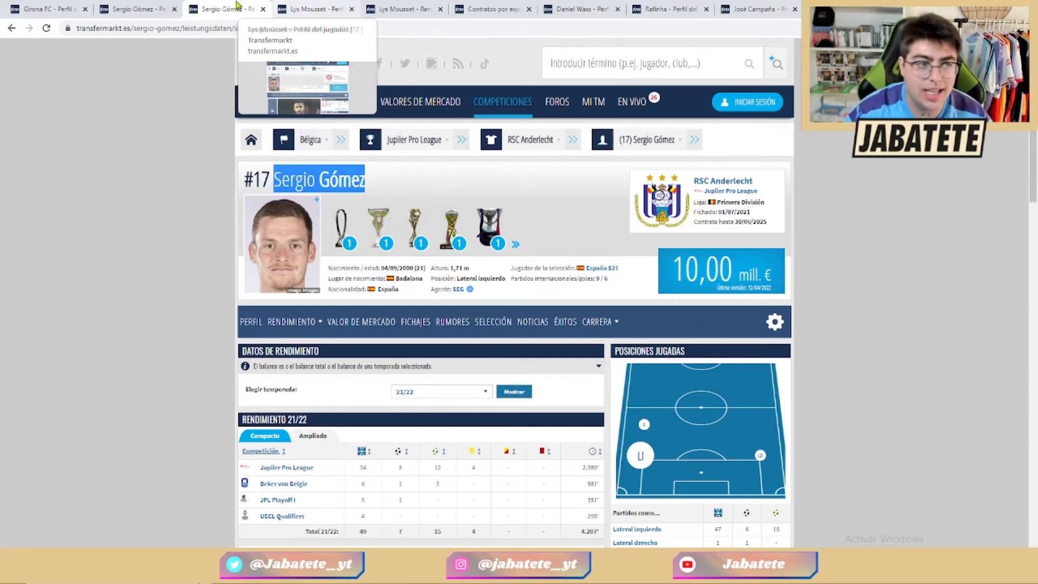
{"action": "left_click", "coordinate": [162, 9]}
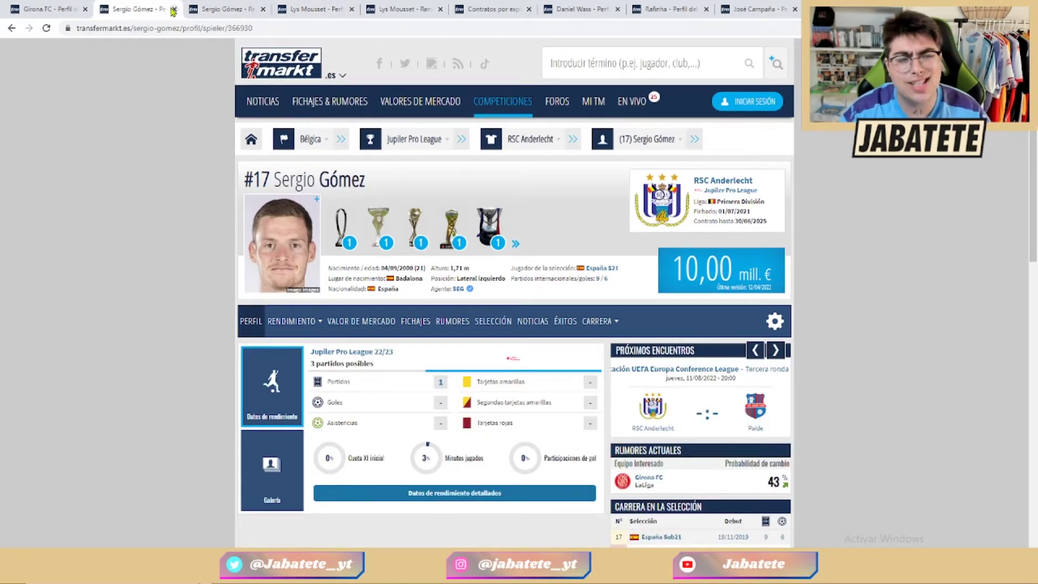
{"action": "left_click", "coordinate": [174, 9]}
{"action": "left_click", "coordinate": [174, 9]}
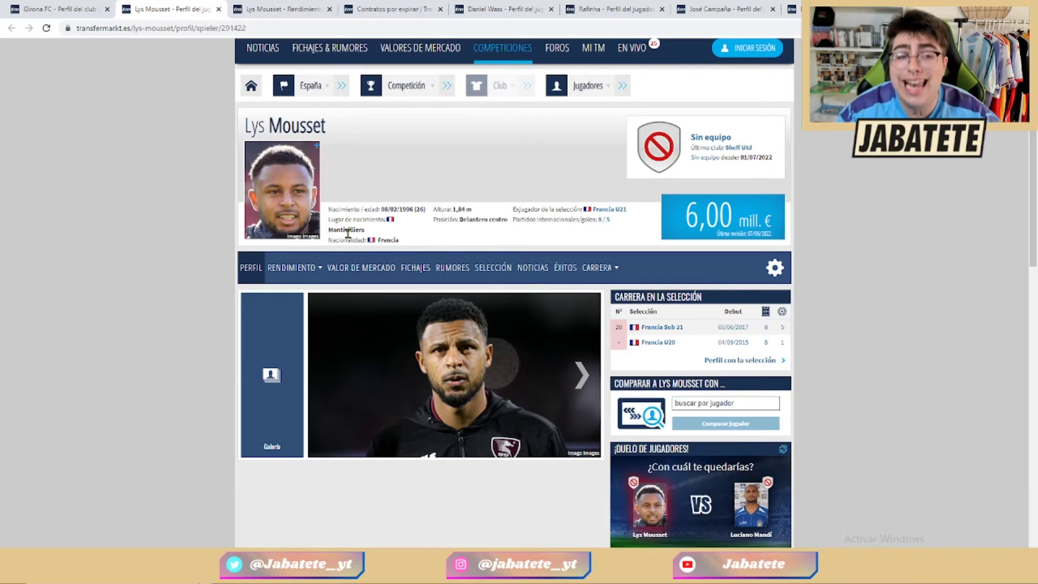
Examine Lys Mousset's Transfermarkt profile, transfer history and 21/22 performance statistics.
{"action": "mouse_move", "coordinate": [298, 54]}
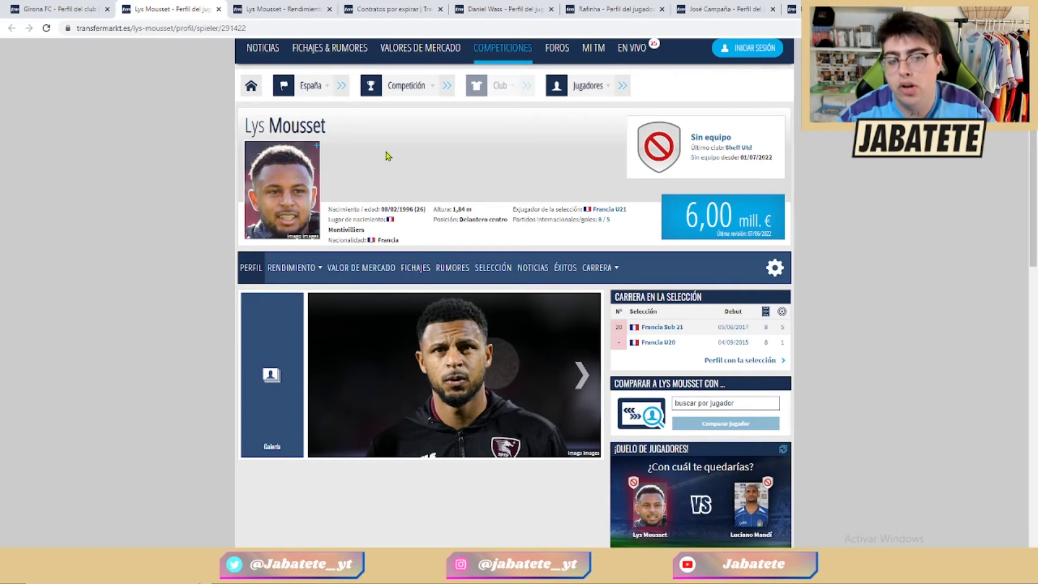
{"action": "left_click_drag", "start_coordinate": [333, 130], "coordinate": [248, 128]}
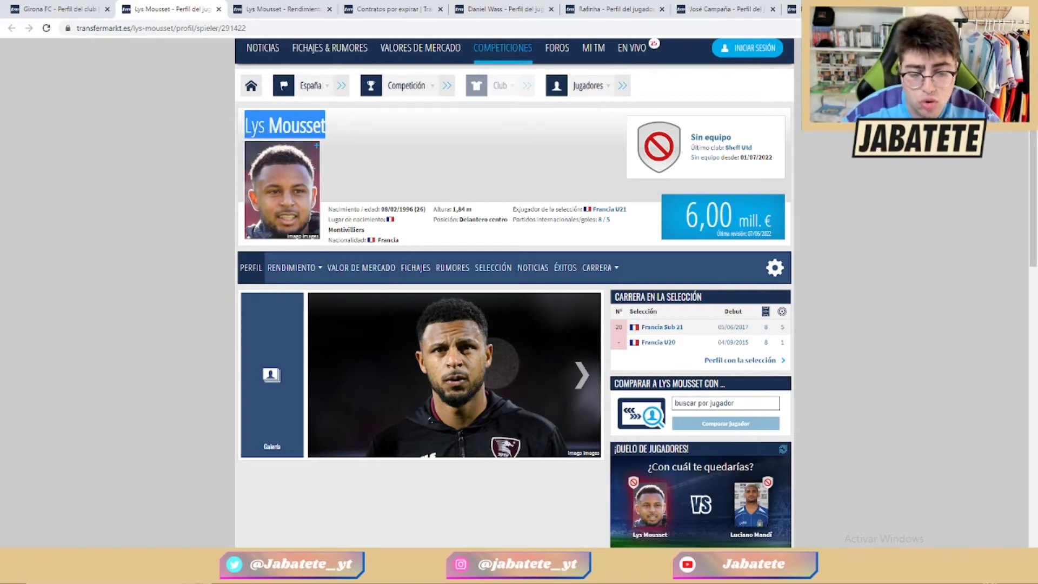
{"action": "scroll", "coordinate": [380, 470], "scroll_direction": "down", "scroll_amount": 3}
{"action": "scroll", "coordinate": [378, 463], "scroll_direction": "down", "scroll_amount": 6}
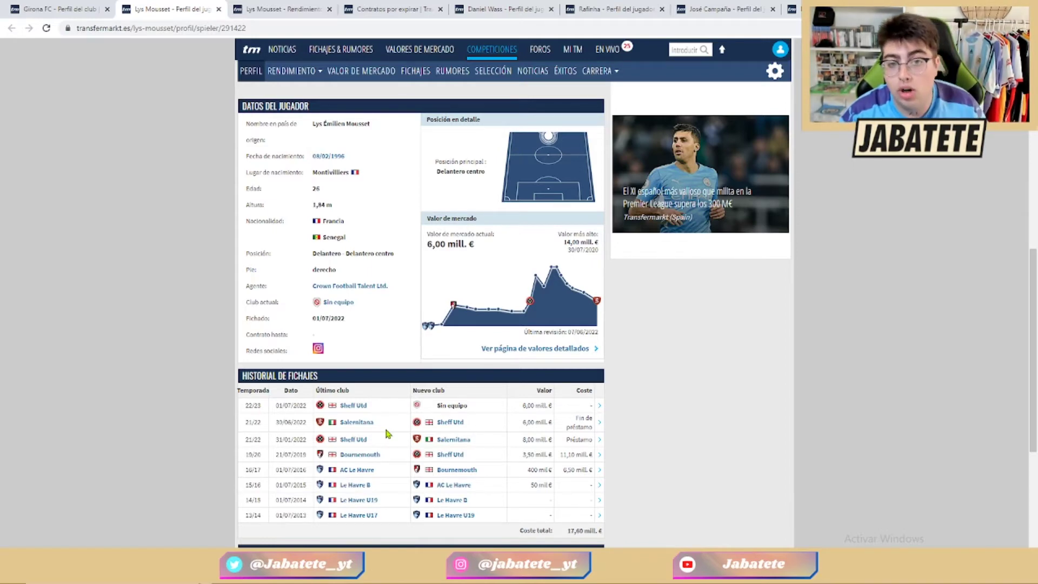
{"action": "scroll", "coordinate": [387, 434], "scroll_direction": "up", "scroll_amount": 10}
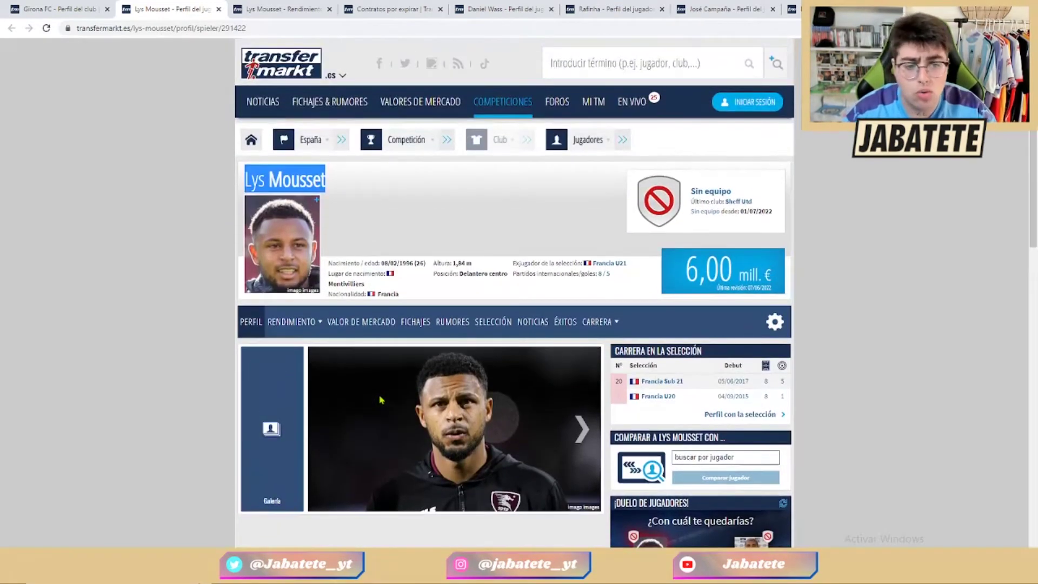
{"action": "left_click", "coordinate": [313, 16]}
{"action": "scroll", "coordinate": [482, 414], "scroll_direction": "down", "scroll_amount": 1}
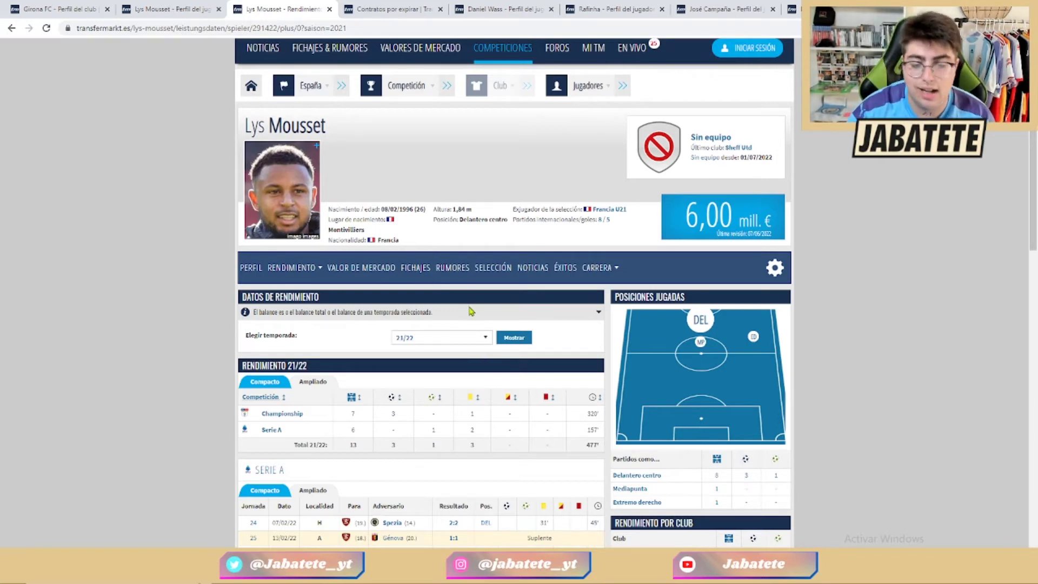
{"action": "scroll", "coordinate": [470, 312], "scroll_direction": "down", "scroll_amount": 5}
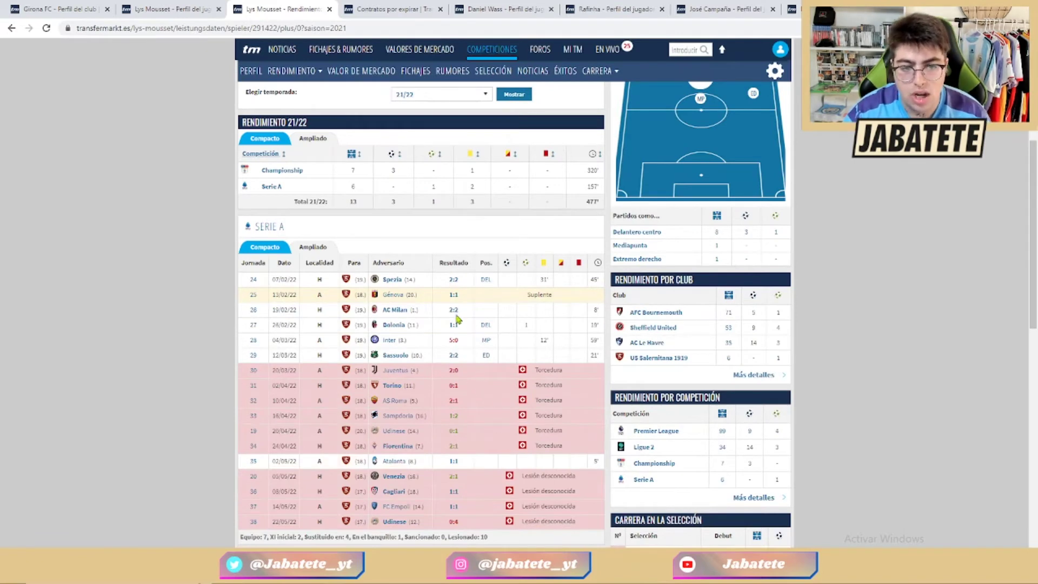
{"action": "scroll", "coordinate": [459, 333], "scroll_direction": "up", "scroll_amount": 6}
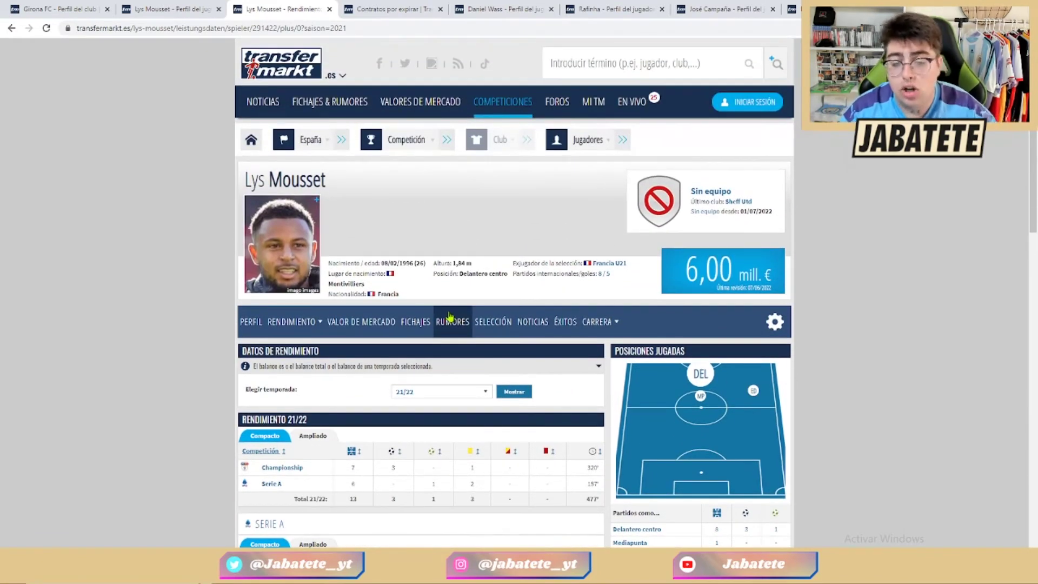
Enter "Lys Mousset (26) LIBRE" in cell I32 of the Excel sheet and apply the light green fill to it.
{"action": "left_click", "coordinate": [170, 8]}
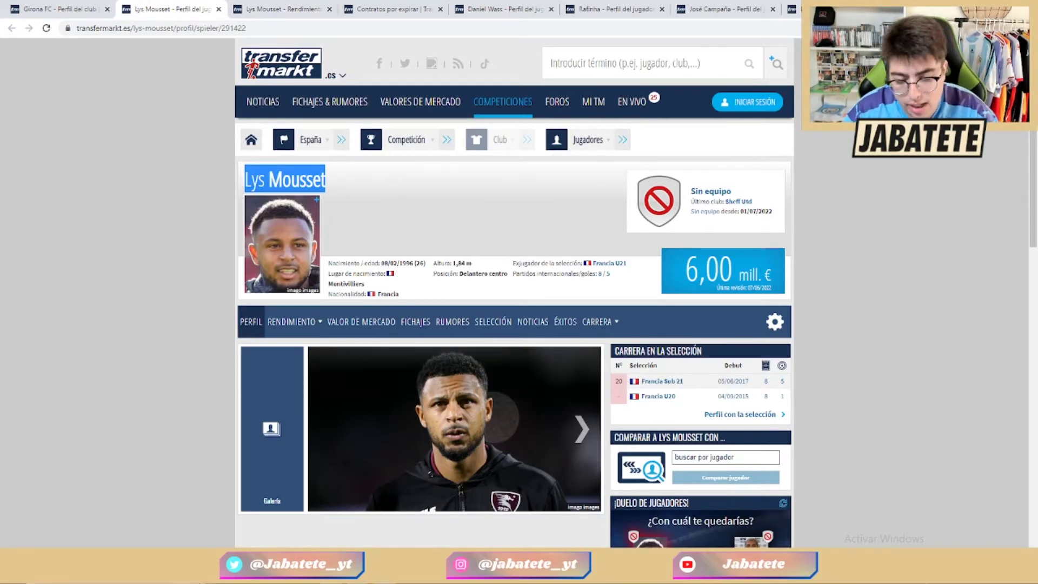
{"action": "key", "text": "alt+Tab"}
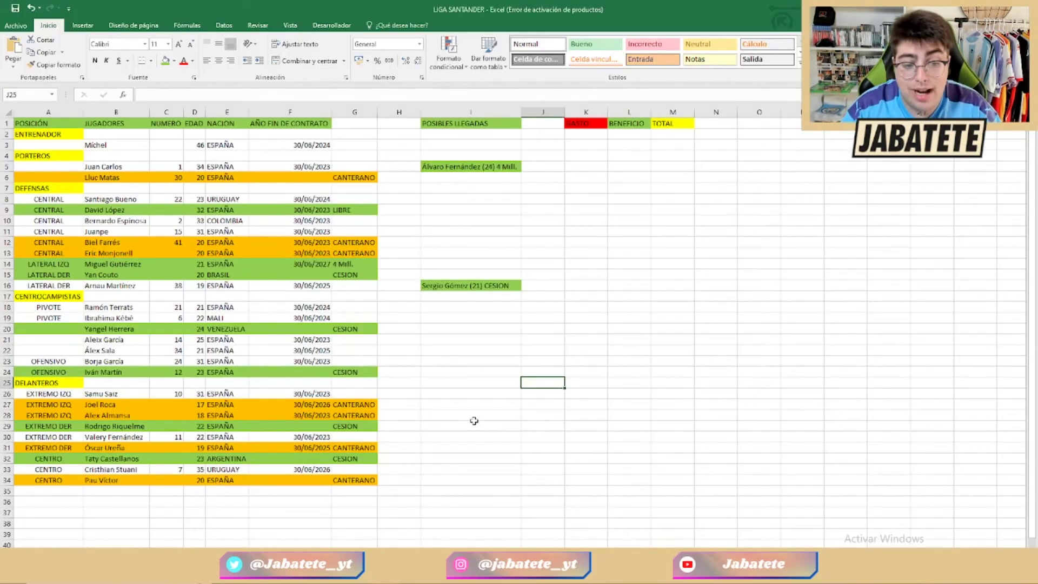
{"action": "left_click", "coordinate": [460, 456]}
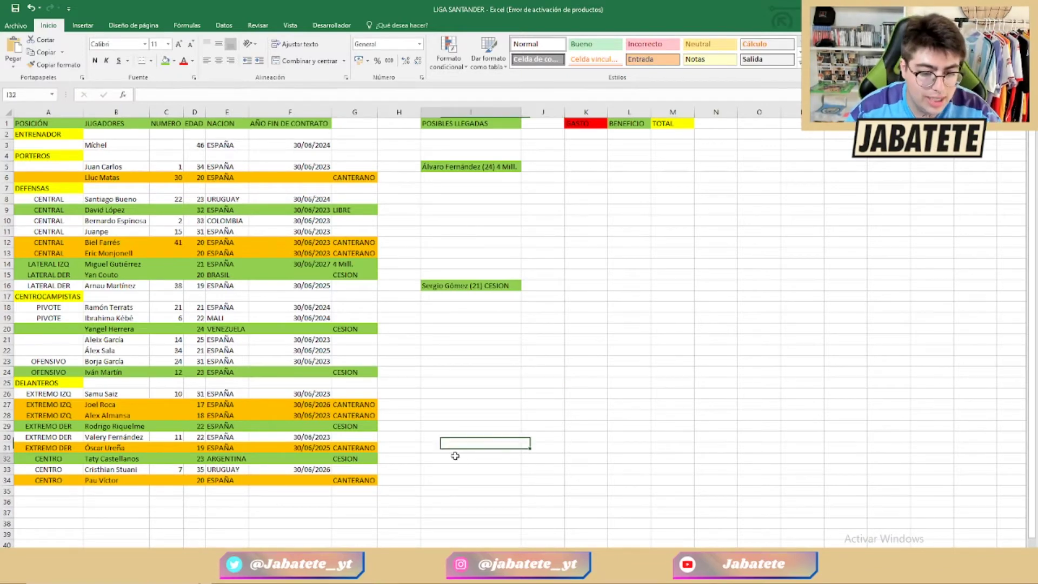
{"action": "type", "text": "Lys Mousset (26)"}
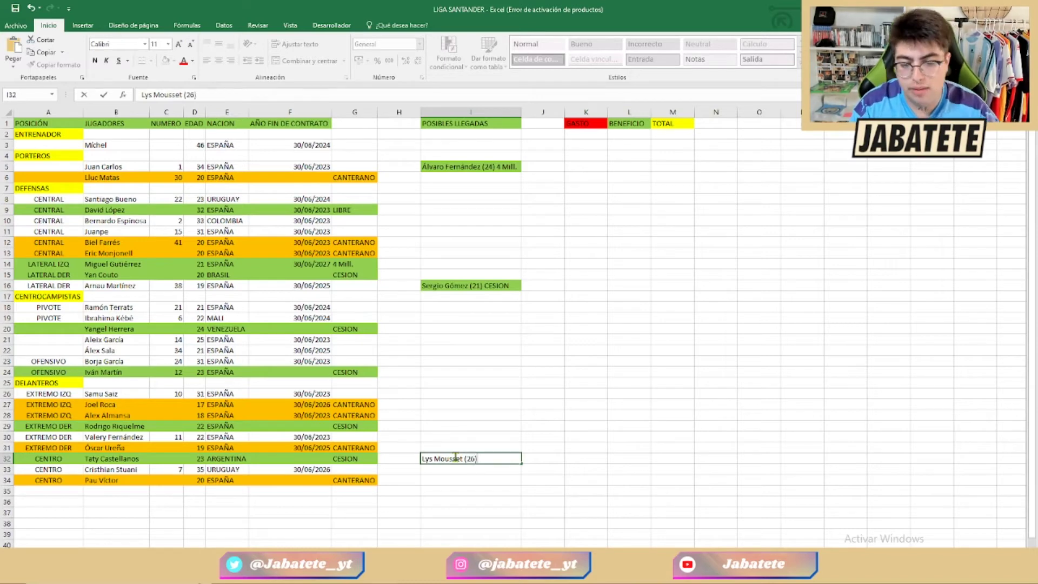
{"action": "type", "text": " LIBRE"}
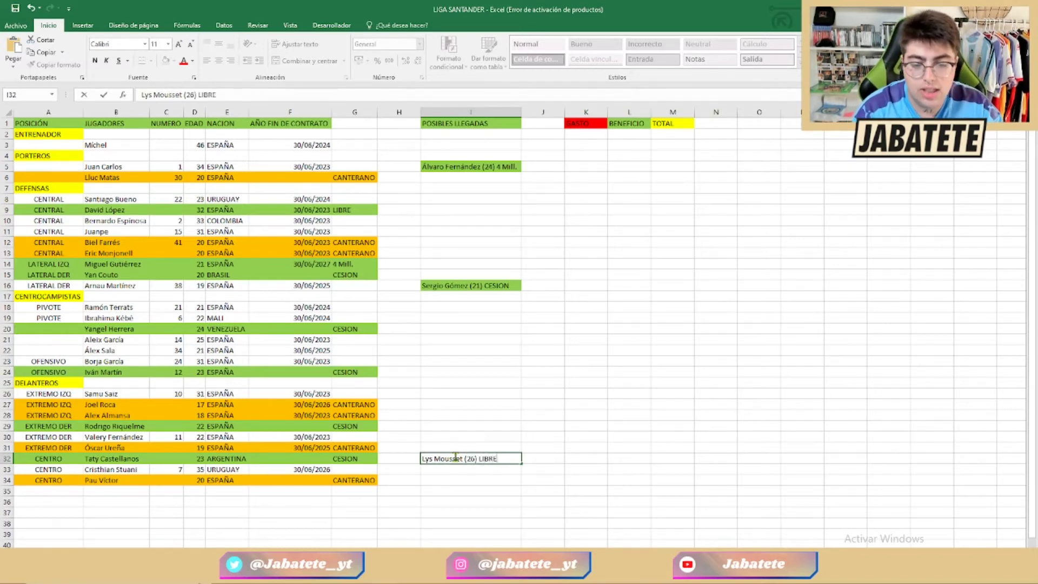
{"action": "key", "text": "Return"}
{"action": "left_click", "coordinate": [455, 458]}
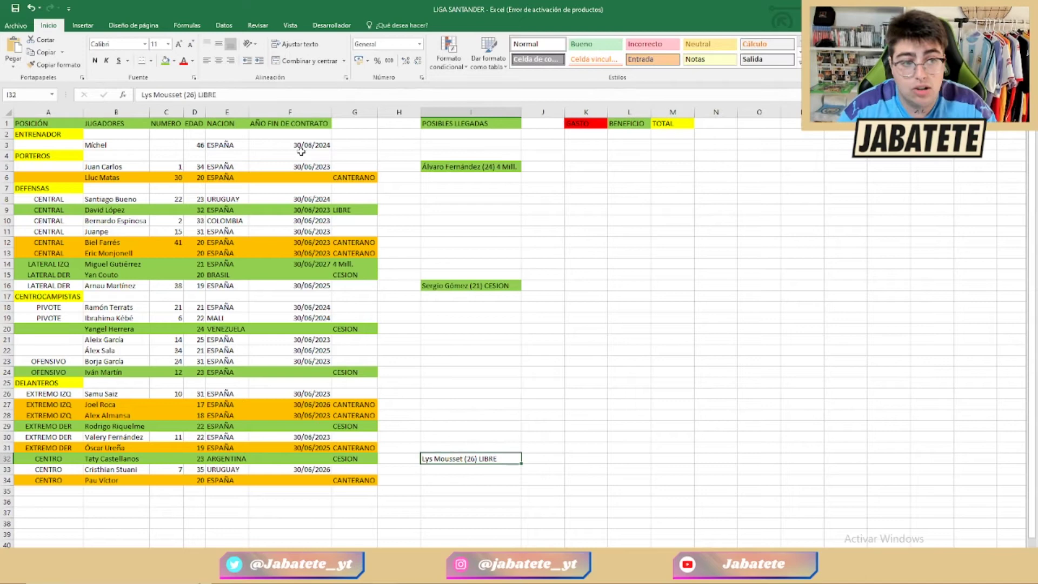
{"action": "left_click", "coordinate": [166, 60]}
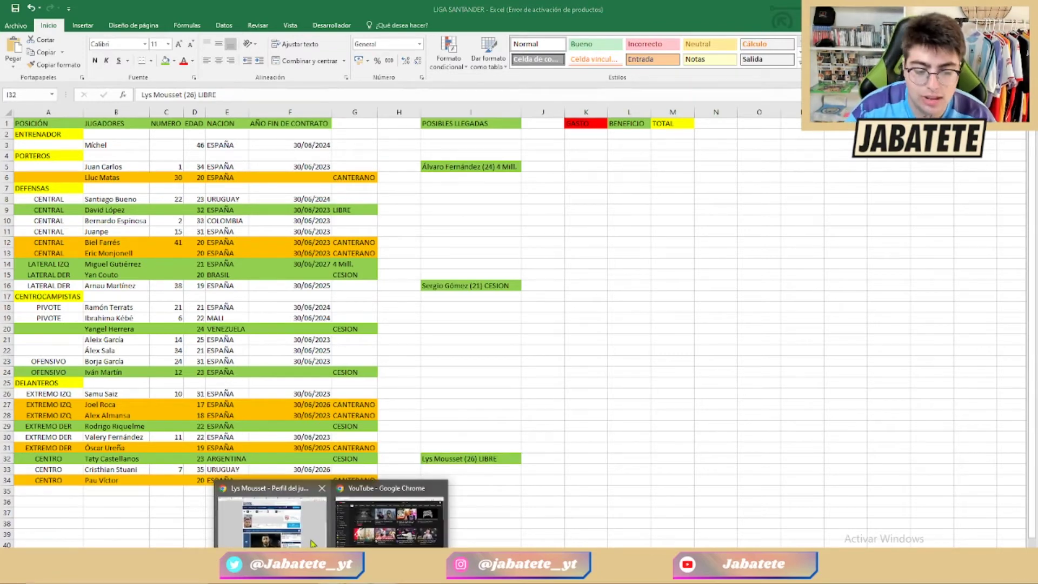
Switch back to the browser and close both Lys Mousset pages and the expiring contracts list.
{"action": "left_click", "coordinate": [312, 543]}
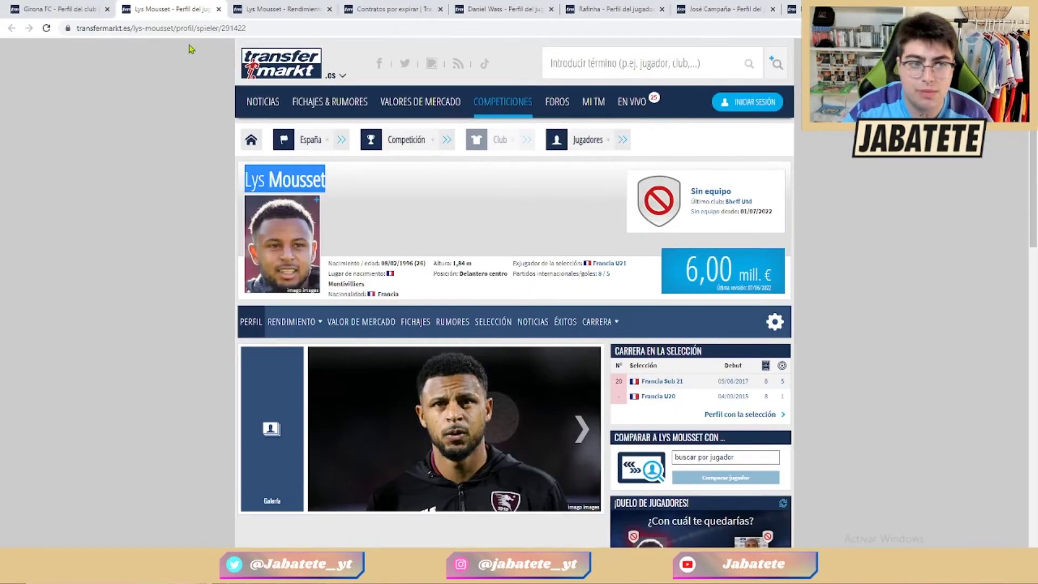
{"action": "left_click", "coordinate": [219, 9]}
{"action": "left_click", "coordinate": [219, 9]}
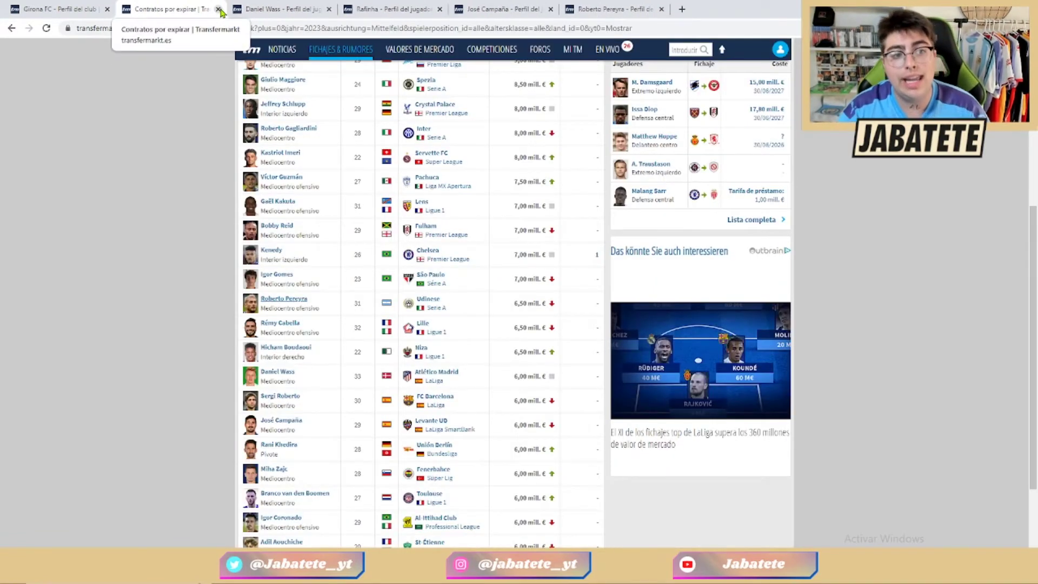
{"action": "left_click", "coordinate": [219, 10]}
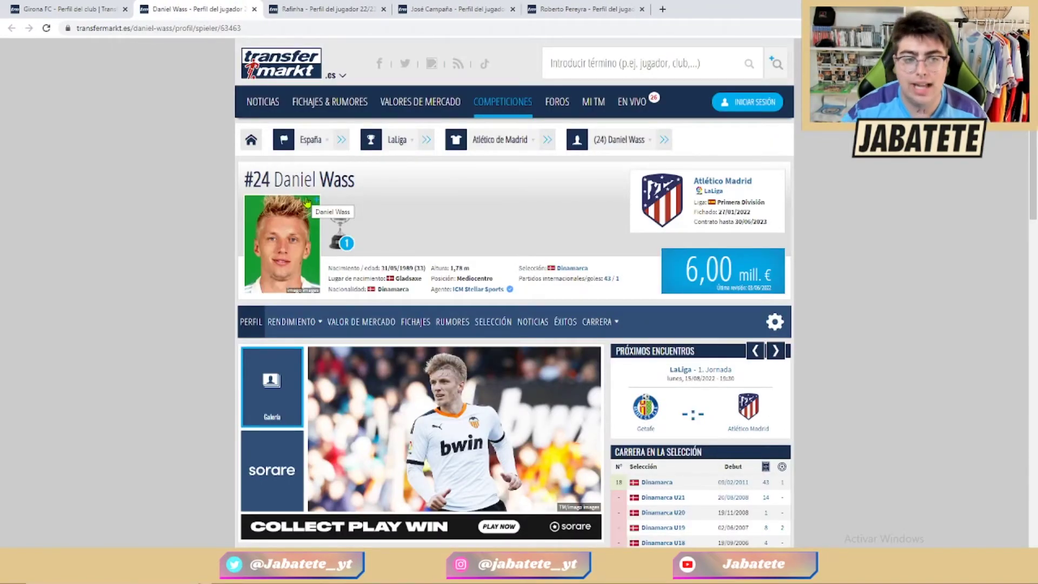
Examine the profiles of Rafinha, José Campaña and Roberto Pereyra, including Pereyra's player data, market value and transfer history.
{"action": "left_click", "coordinate": [275, 10]}
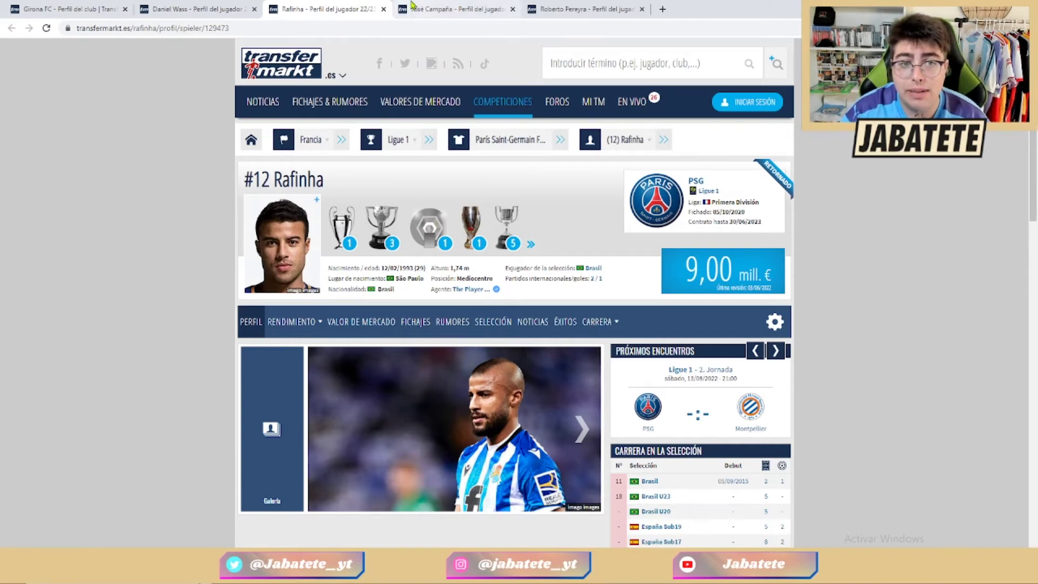
{"action": "left_click", "coordinate": [412, 8]}
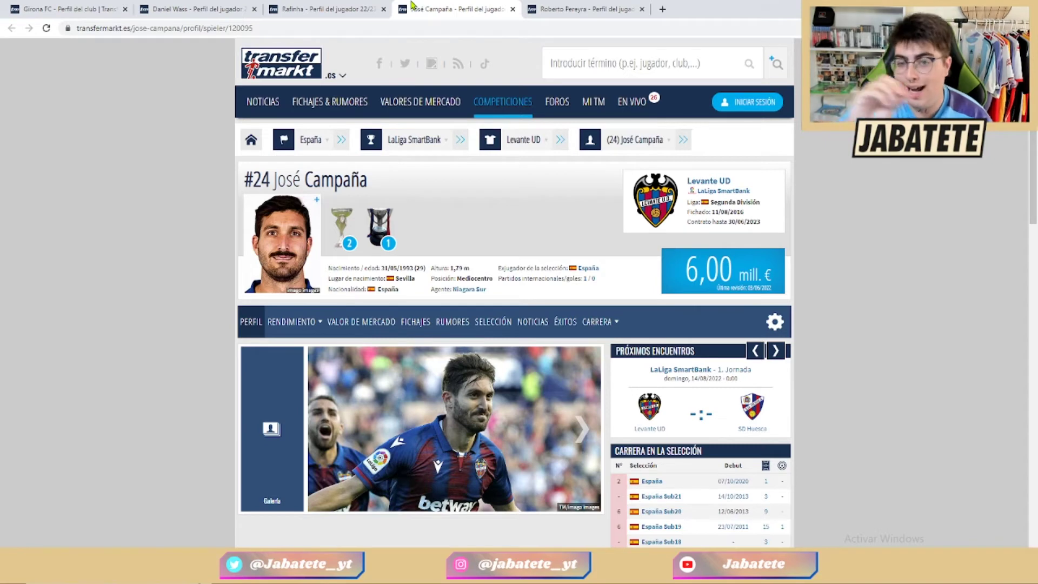
{"action": "left_click", "coordinate": [602, 5]}
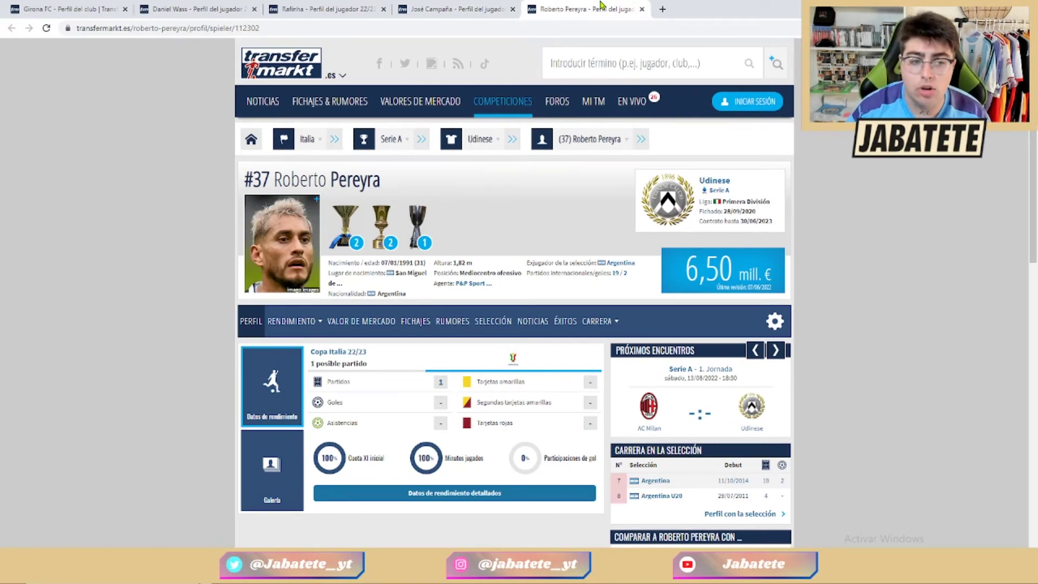
{"action": "scroll", "coordinate": [534, 136], "scroll_direction": "down", "scroll_amount": 7}
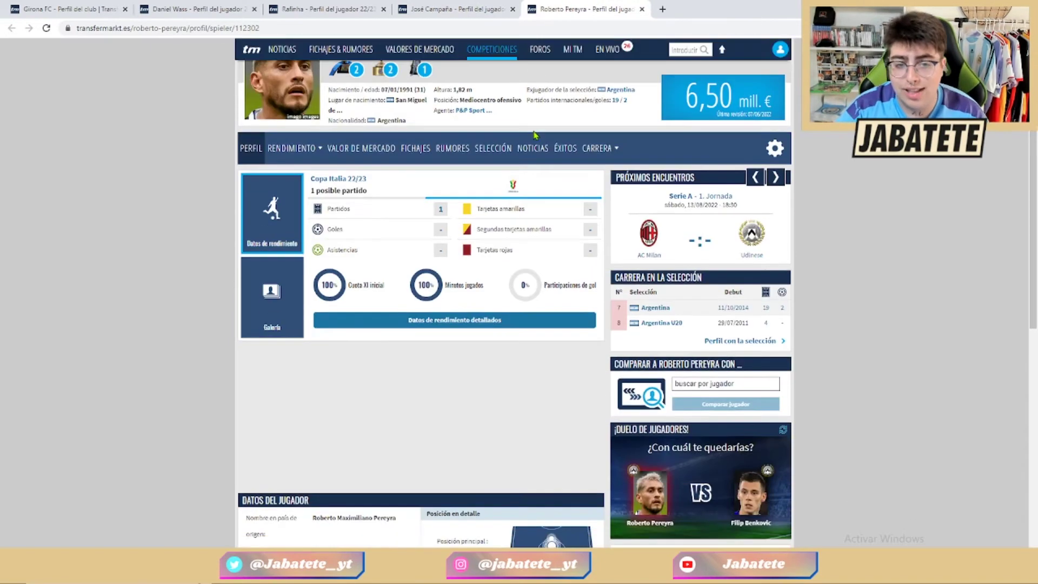
{"action": "scroll", "coordinate": [534, 136], "scroll_direction": "down", "scroll_amount": 4}
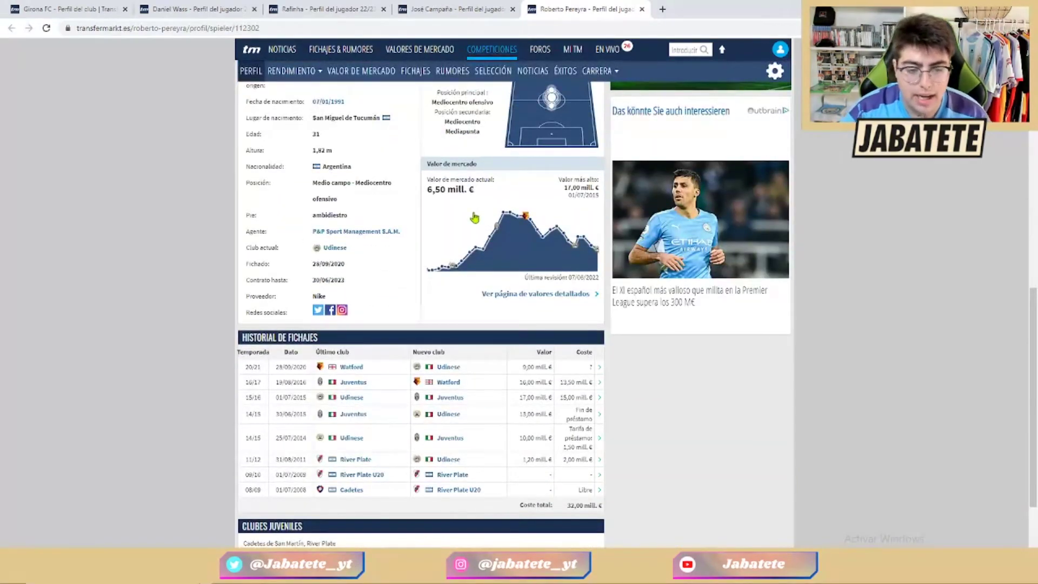
{"action": "mouse_move", "coordinate": [498, 234]}
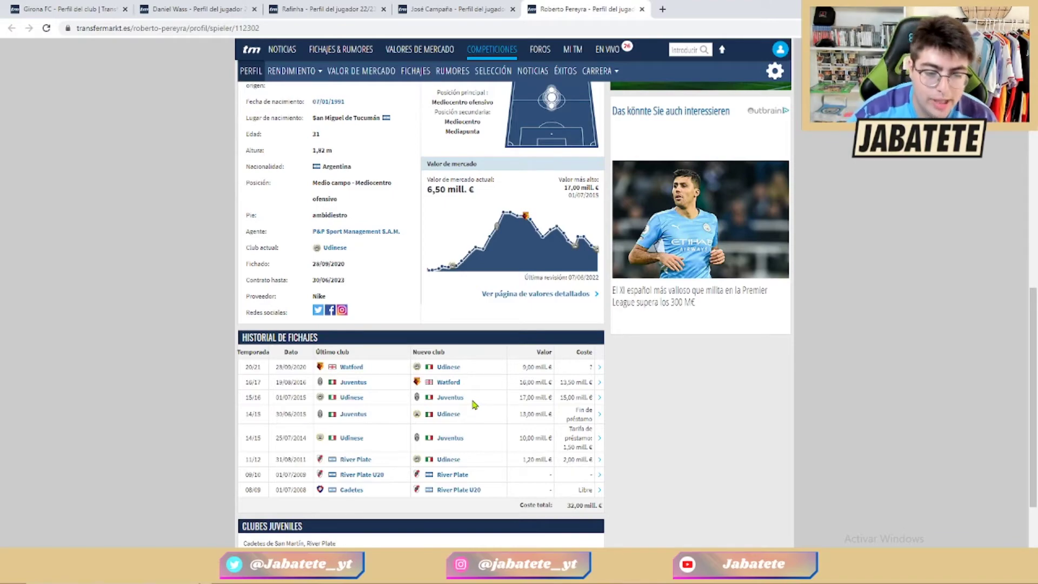
{"action": "scroll", "coordinate": [473, 407], "scroll_direction": "up", "scroll_amount": 10}
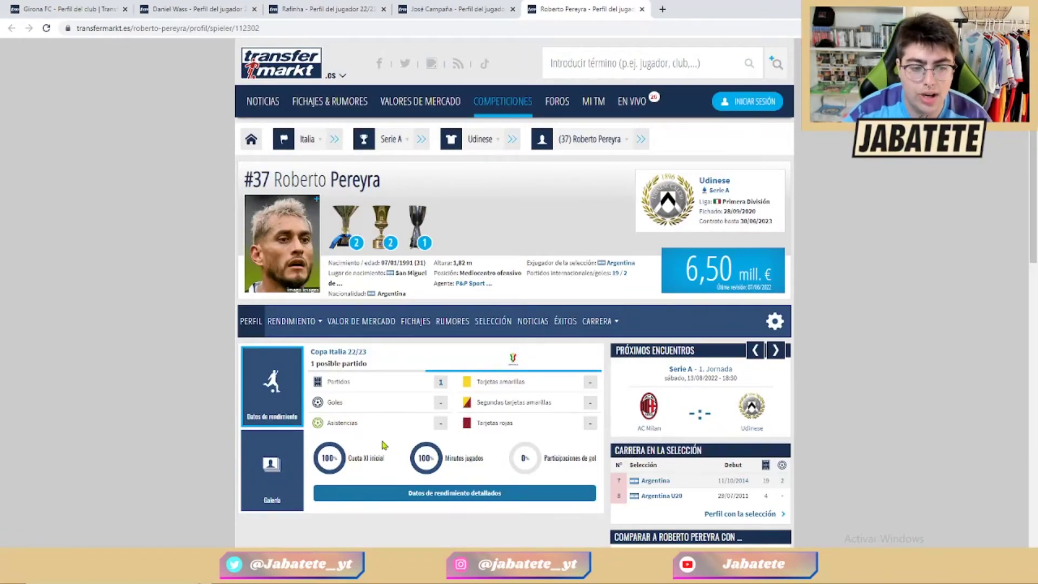
{"action": "scroll", "coordinate": [638, 328], "scroll_direction": "down", "scroll_amount": 2}
{"action": "scroll", "coordinate": [638, 329], "scroll_direction": "down", "scroll_amount": 5}
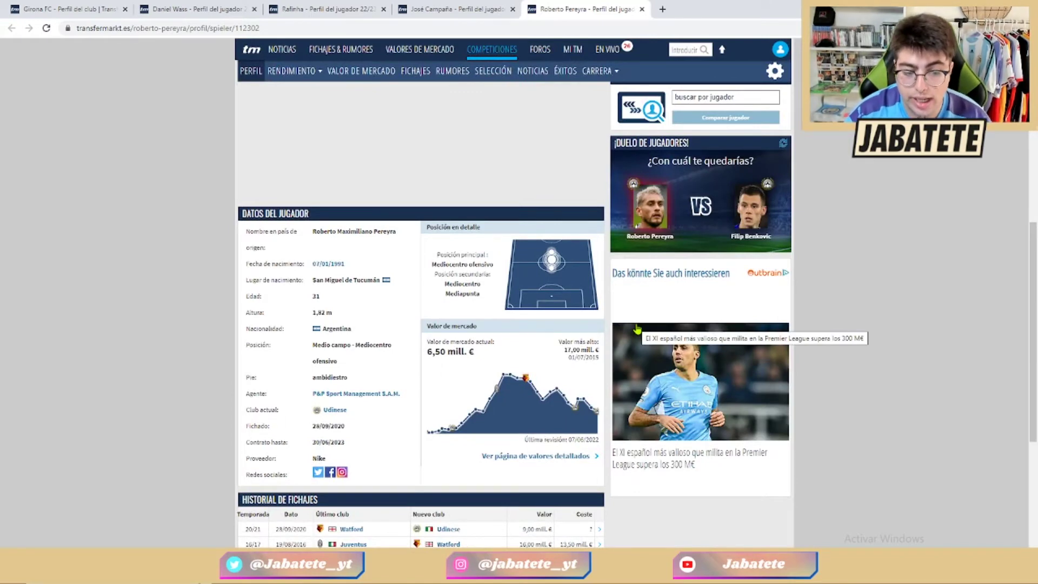
{"action": "scroll", "coordinate": [637, 329], "scroll_direction": "up", "scroll_amount": 10}
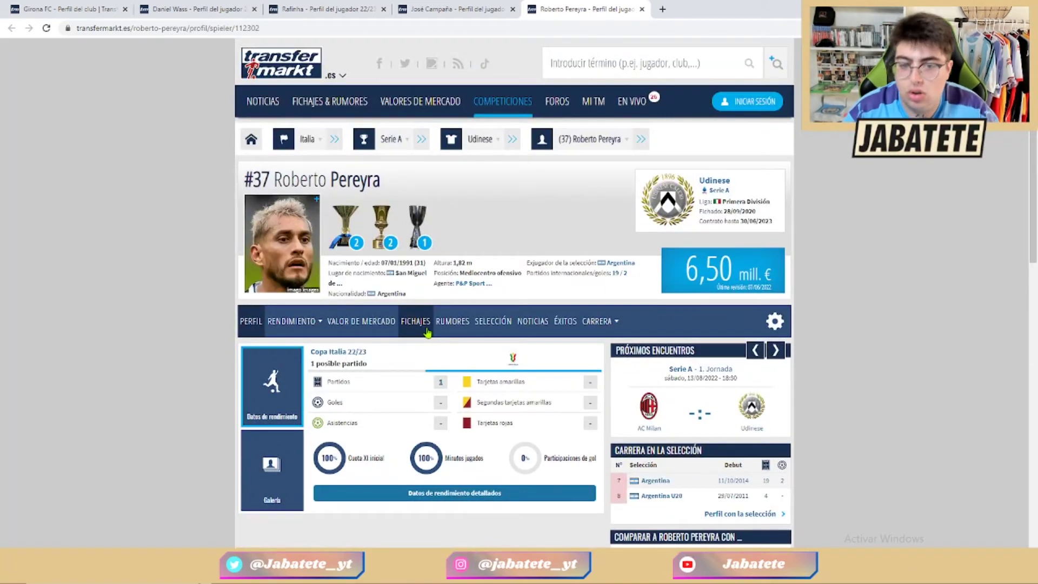
Return through the open player profiles to Daniel Wass's page and copy his name.
{"action": "left_click", "coordinate": [419, 9]}
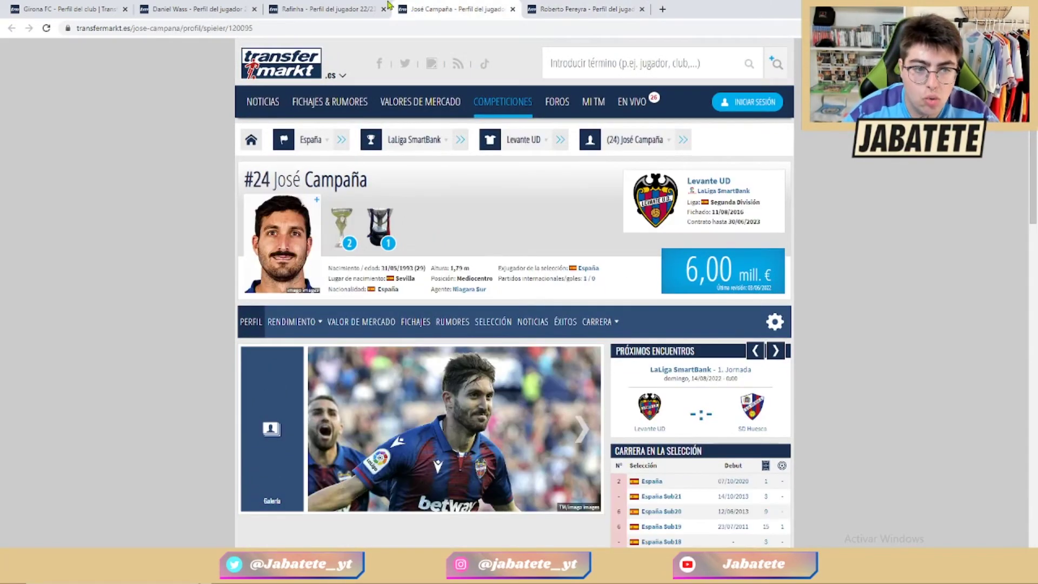
{"action": "left_click", "coordinate": [336, 9]}
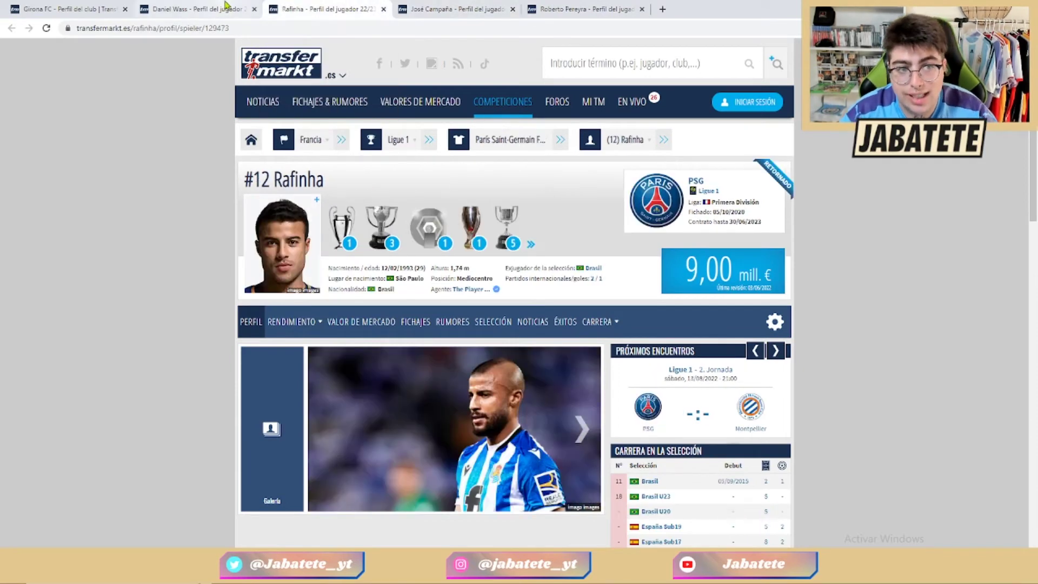
{"action": "left_click", "coordinate": [194, 9]}
{"action": "mouse_move", "coordinate": [421, 105]}
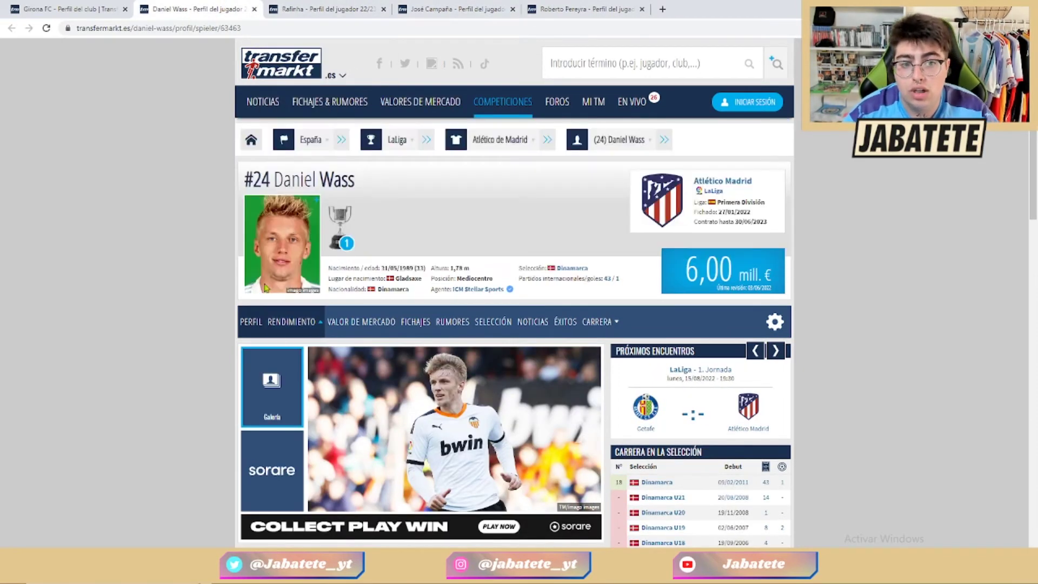
{"action": "left_click_drag", "start_coordinate": [357, 181], "coordinate": [274, 181]}
{"action": "key", "text": "ctrl+c"}
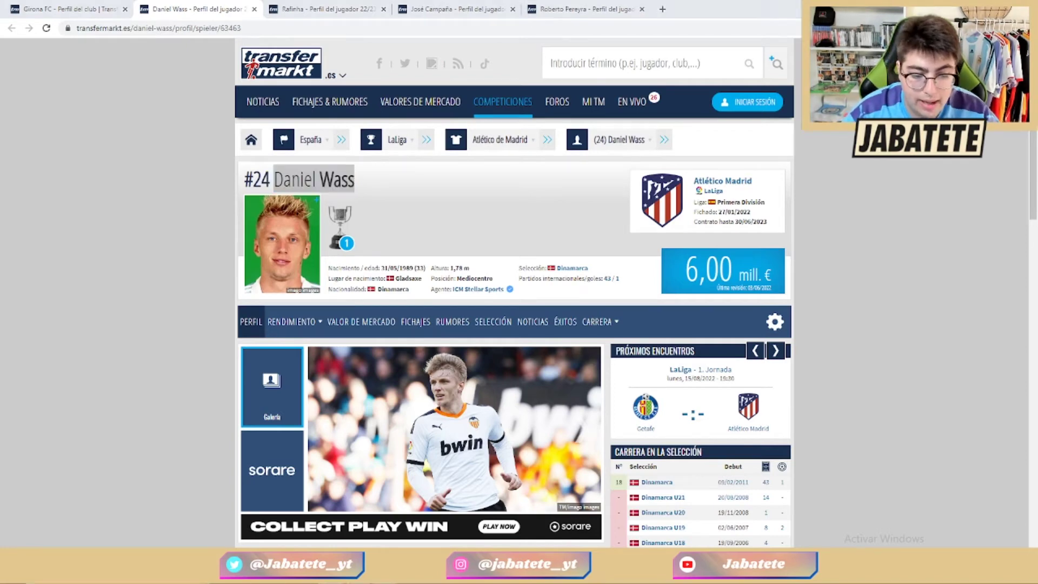
Enter "Daniel Wass (33) CESION" in cell I19 of the Excel sheet and apply the light green fill to it.
{"action": "key", "text": "alt+Tab"}
{"action": "key", "text": "Up"}
{"action": "left_click", "coordinate": [466, 323]}
{"action": "left_click", "coordinate": [455, 316]}
{"action": "double_click", "coordinate": [456, 317]}
{"action": "key", "text": "ctrl+v"}
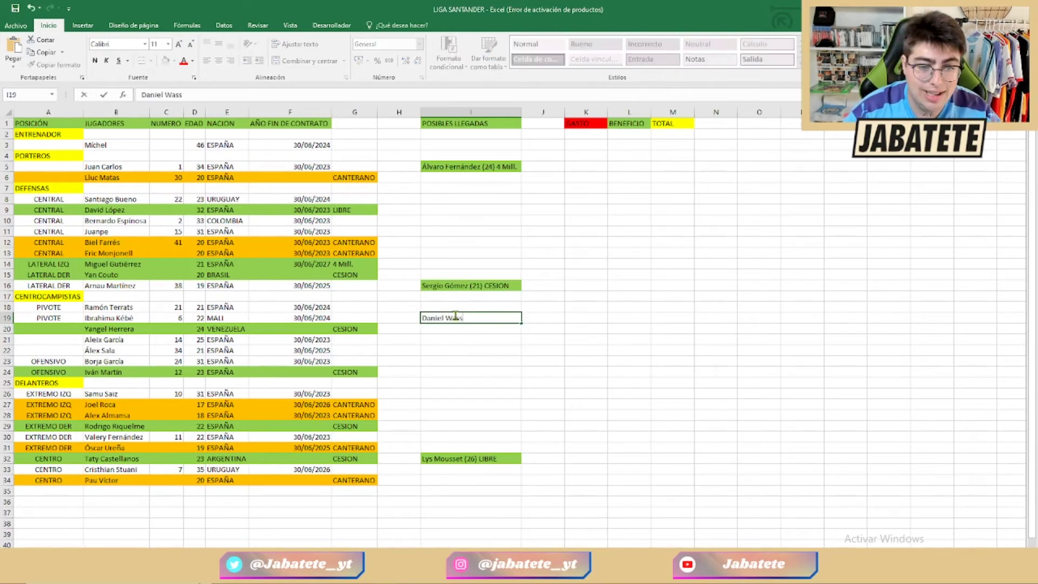
{"action": "type", "text": "(33)"}
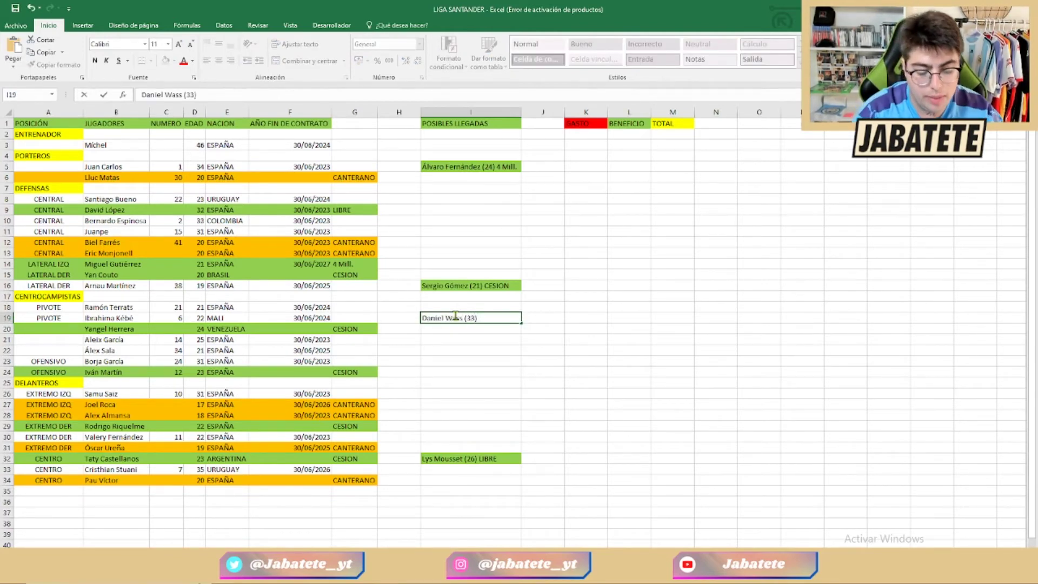
{"action": "type", "text": " CESION"}
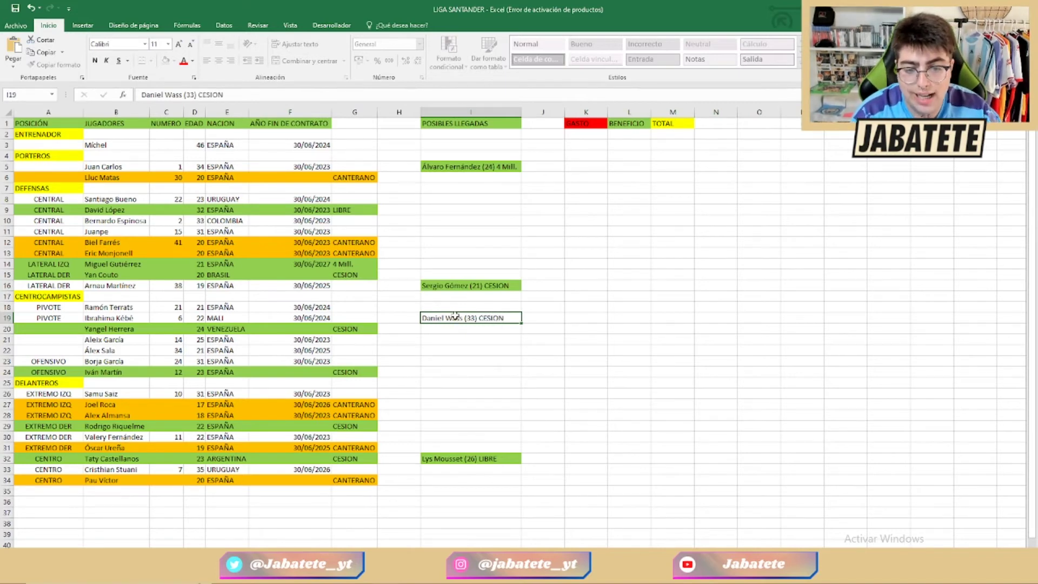
{"action": "key", "text": "Return"}
{"action": "left_click", "coordinate": [456, 316]}
{"action": "left_click", "coordinate": [165, 60]}
{"action": "left_click", "coordinate": [433, 372]}
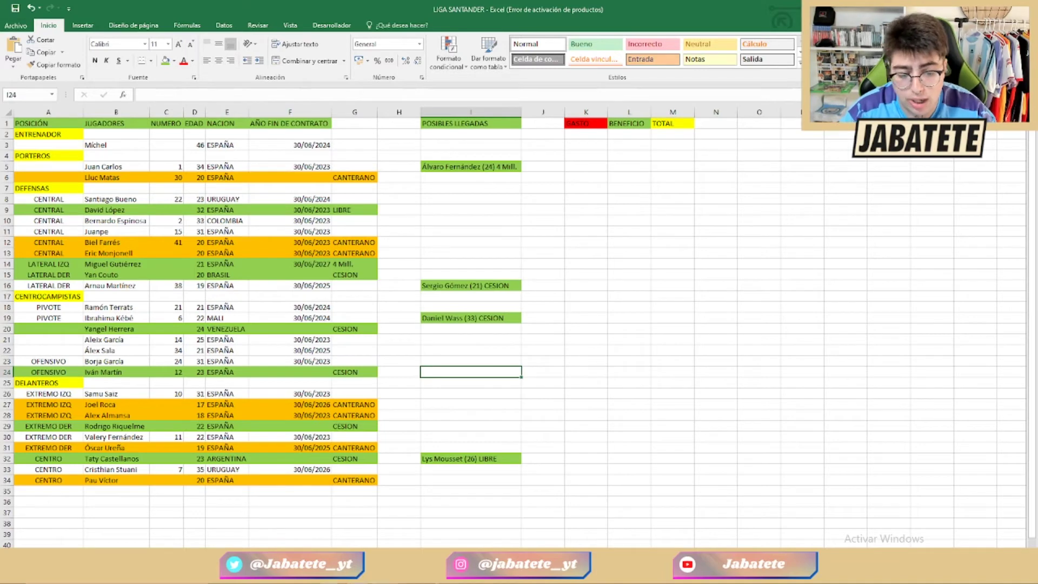
{"action": "mouse_move", "coordinate": [358, 574]}
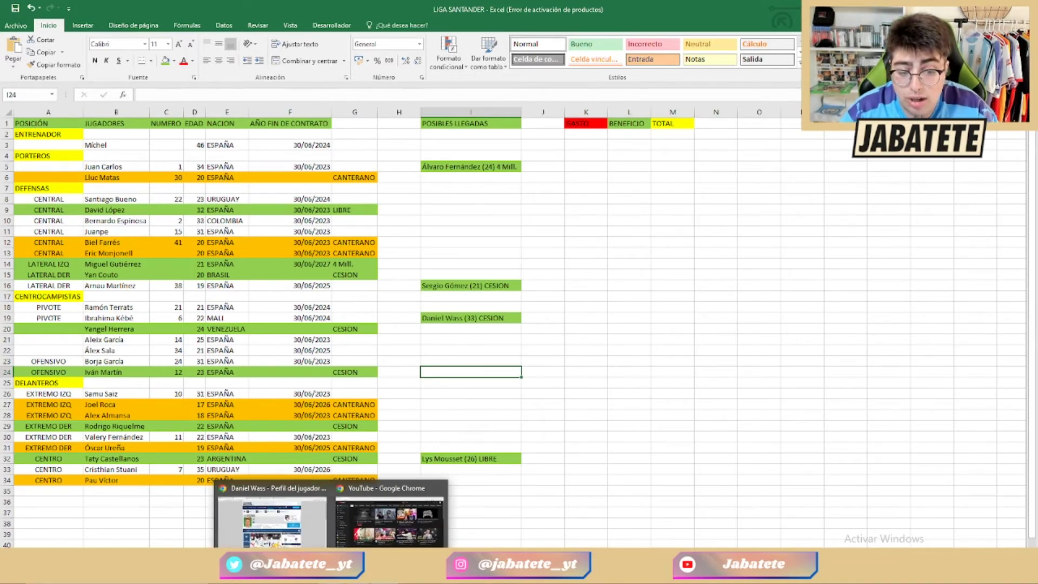
{"action": "left_click", "coordinate": [317, 543]}
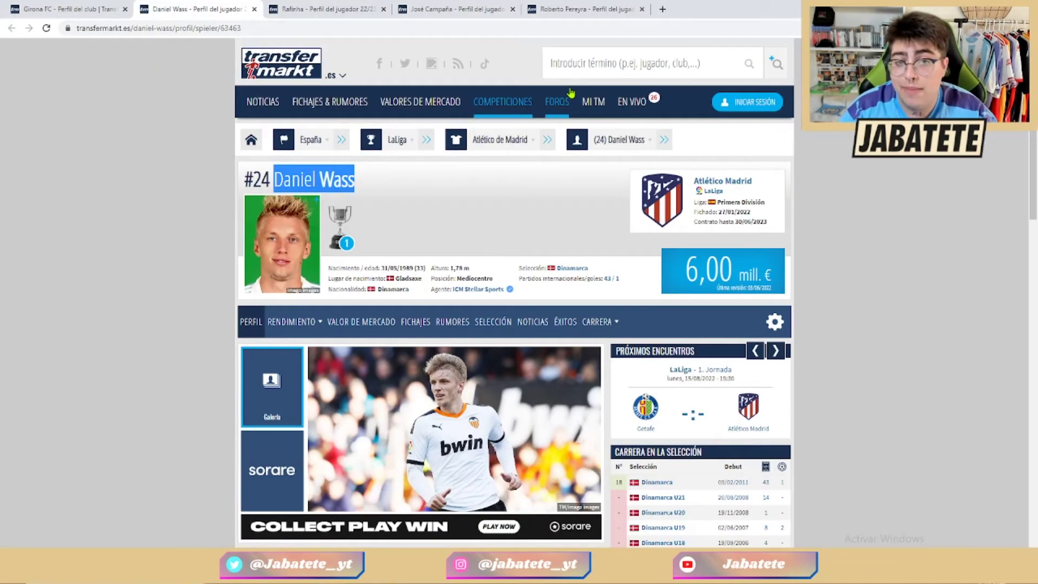
{"action": "left_click", "coordinate": [402, 191]}
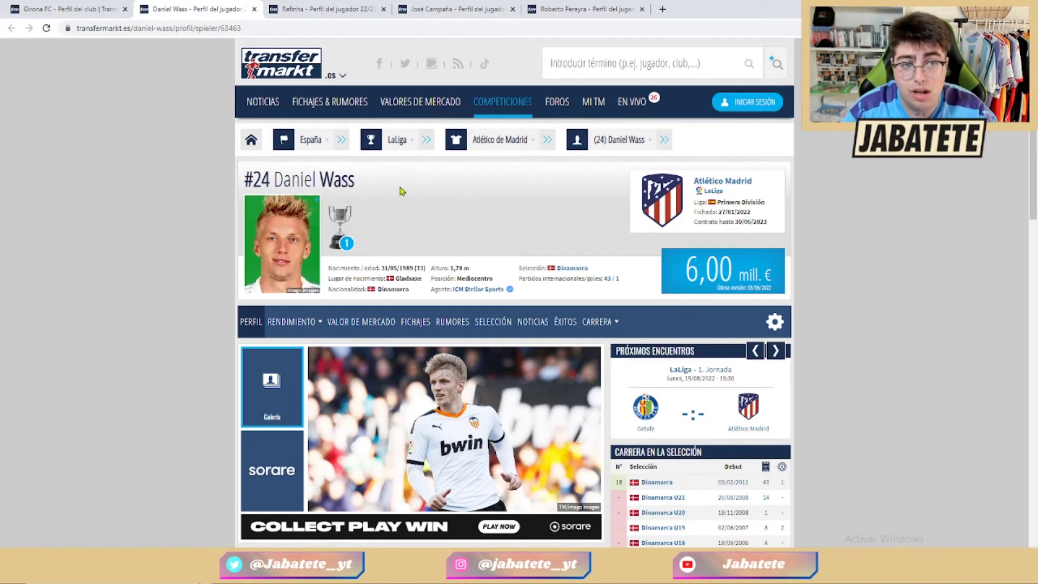
{"action": "left_click", "coordinate": [254, 9]}
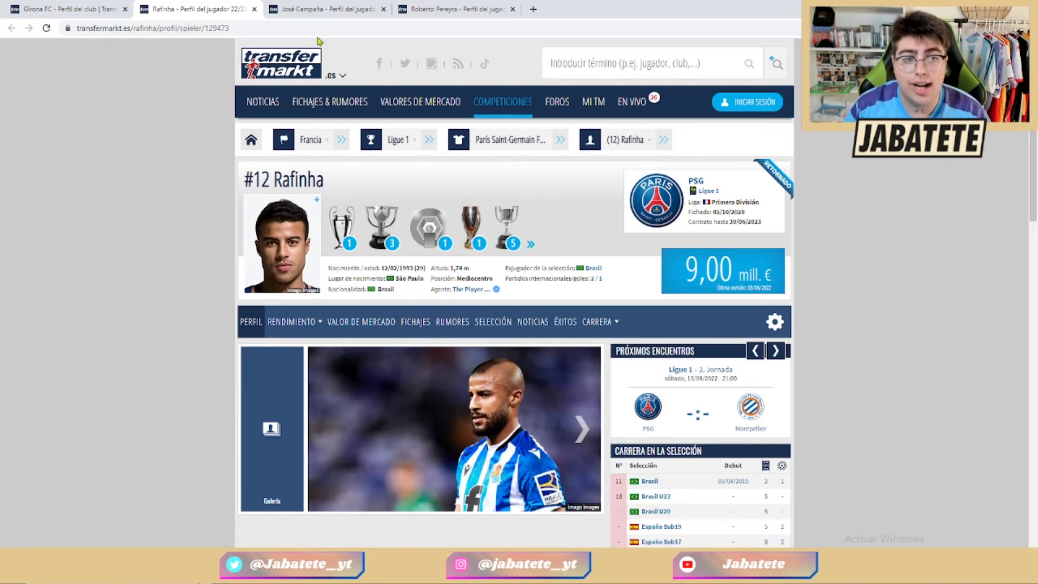
{"action": "left_click", "coordinate": [328, 16]}
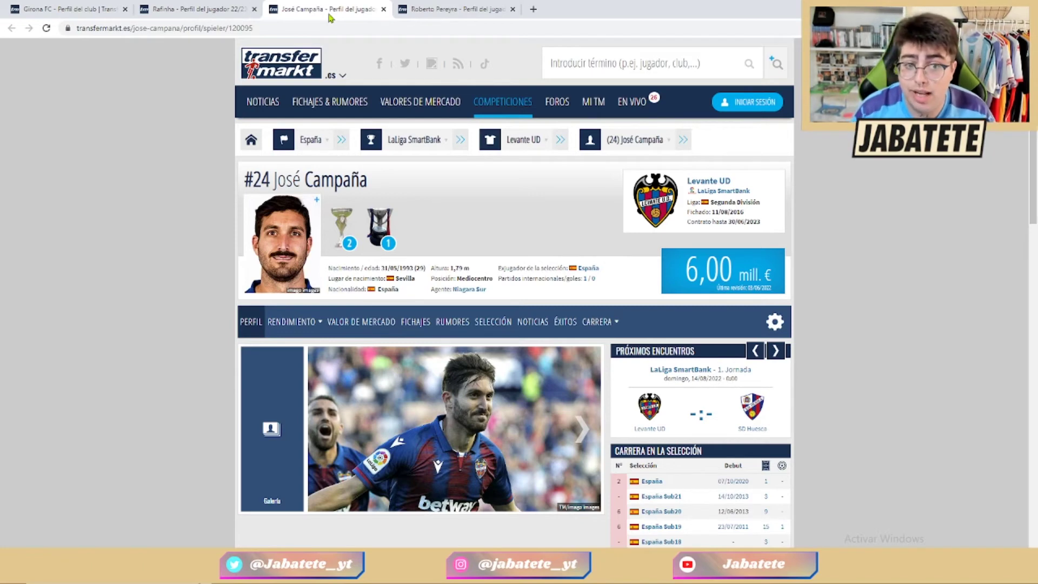
{"action": "left_click", "coordinate": [259, 5]}
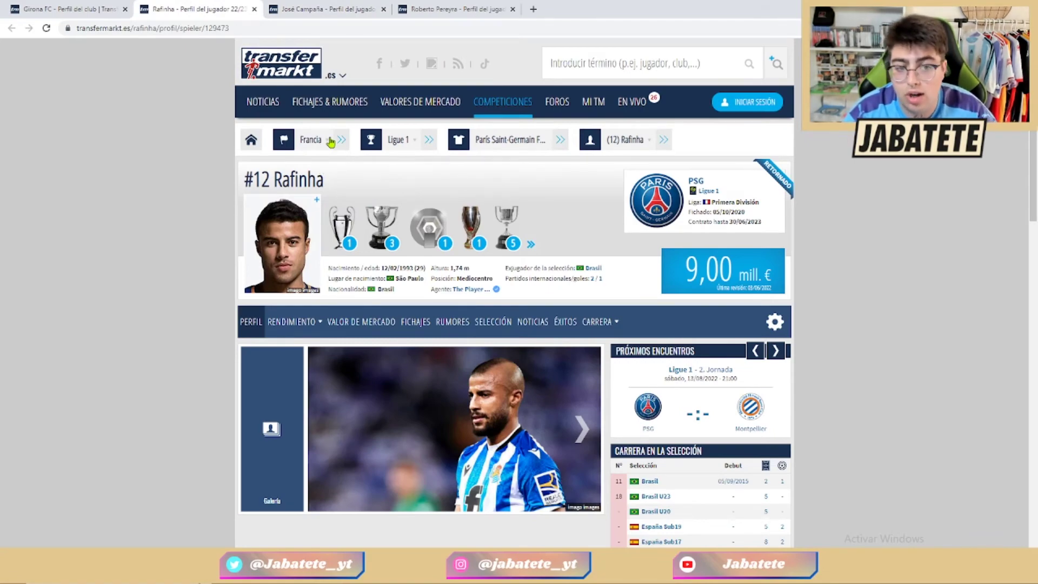
{"action": "scroll", "coordinate": [327, 143], "scroll_direction": "down", "scroll_amount": 8}
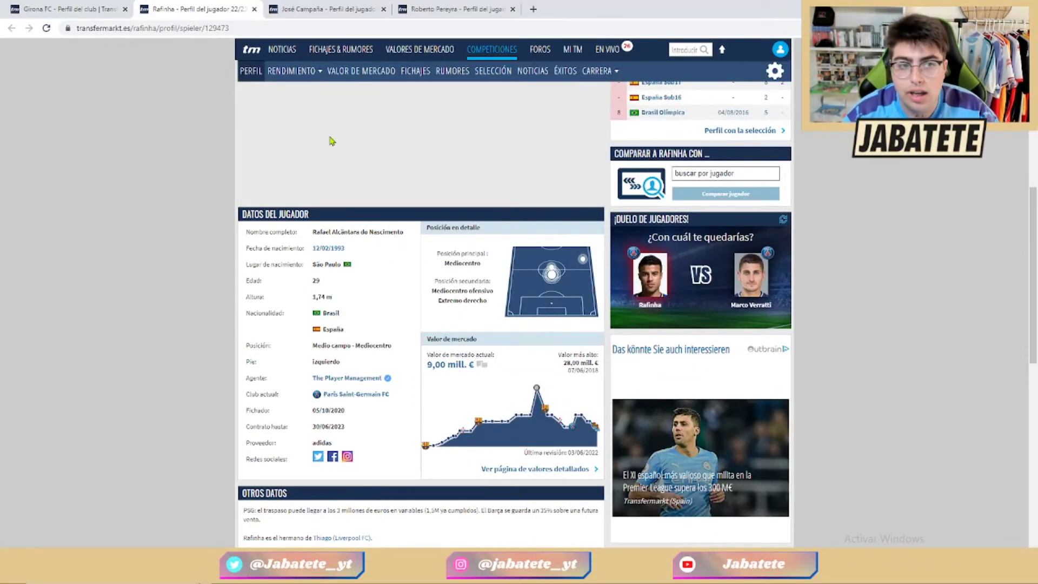
Copy José Campaña's name from his Transfermarkt profile.
{"action": "left_click", "coordinate": [357, 9]}
{"action": "left_click_drag", "start_coordinate": [373, 187], "coordinate": [273, 184]}
{"action": "key", "text": "ctrl+c"}
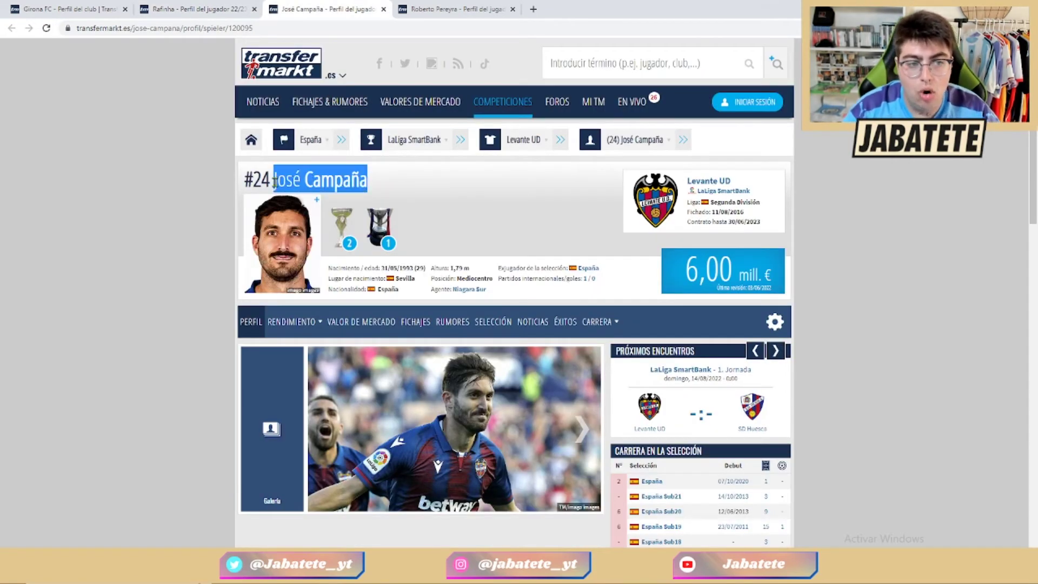
Switch to Excel and enter "José Campaña (29) CESION" in cell I21, checking the age on the Transfermarkt profile.
{"action": "key", "text": "alt+Tab"}
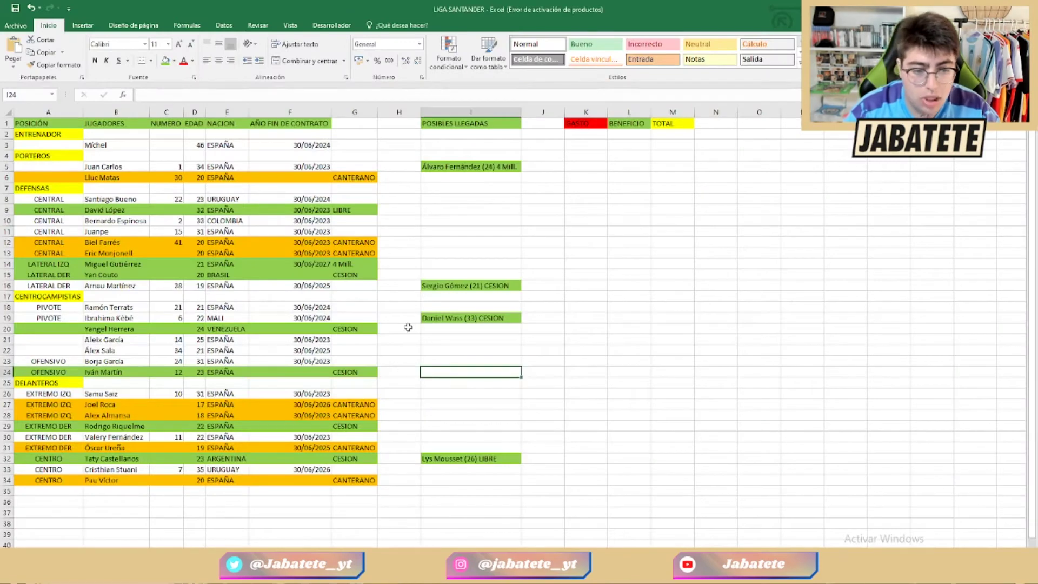
{"action": "left_click", "coordinate": [441, 341]}
{"action": "double_click", "coordinate": [441, 341]}
{"action": "key", "text": "ctrl+v"}
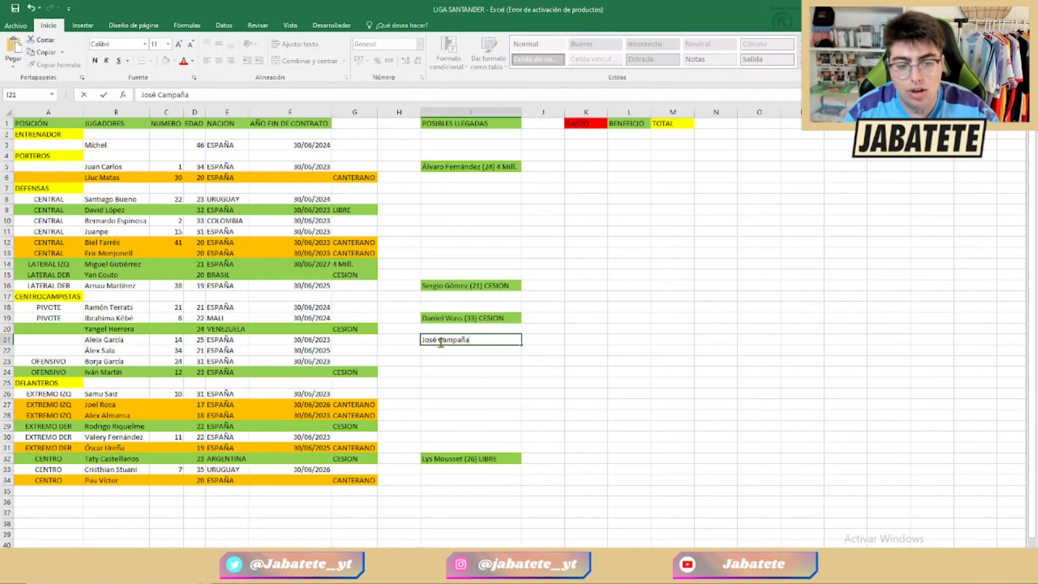
{"action": "type", "text": "("}
{"action": "mouse_move", "coordinate": [331, 575]}
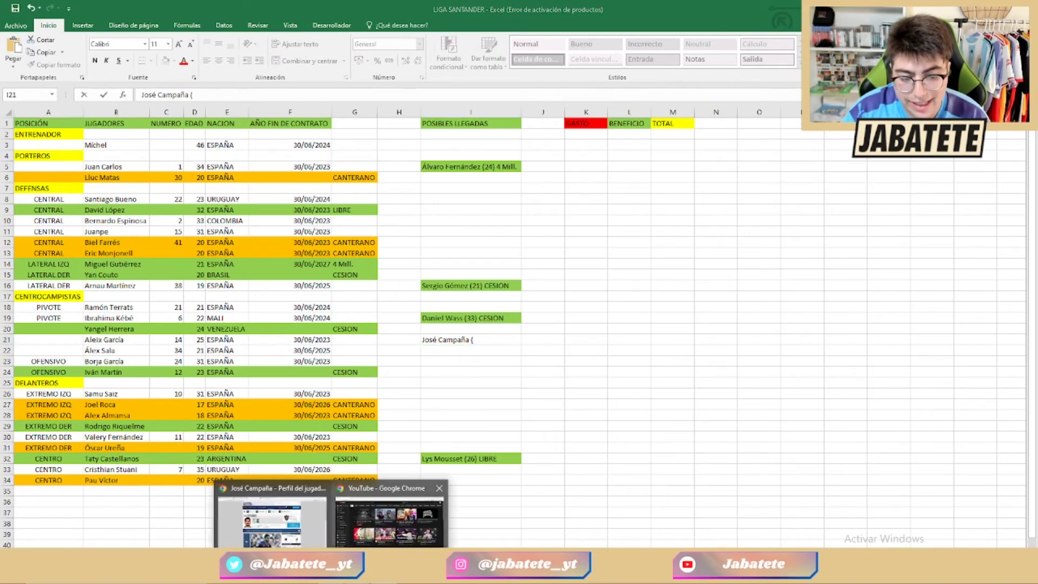
{"action": "left_click", "coordinate": [318, 548]}
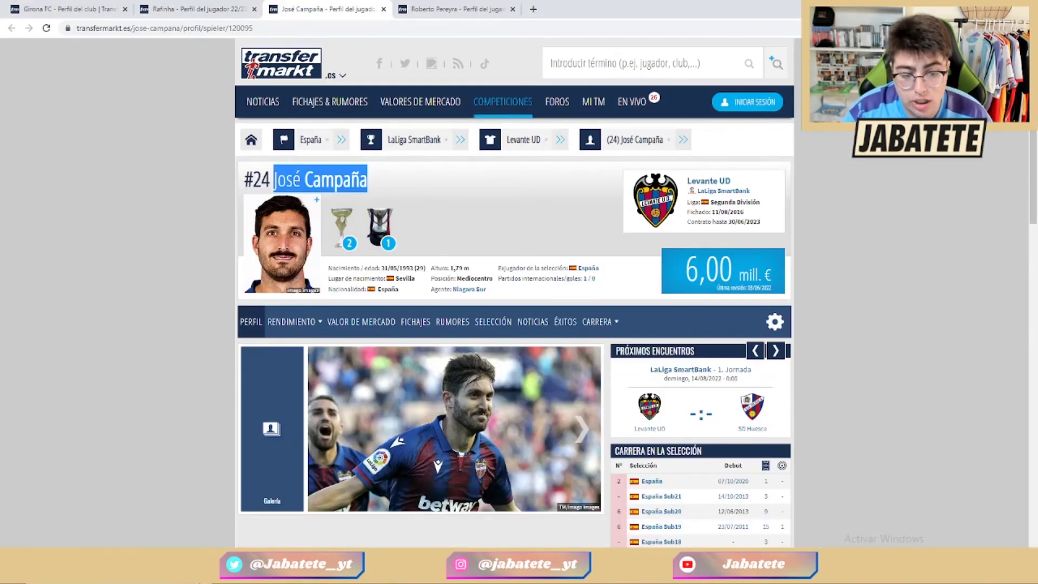
{"action": "key", "text": "alt+Tab"}
{"action": "type", "text": "29)"}
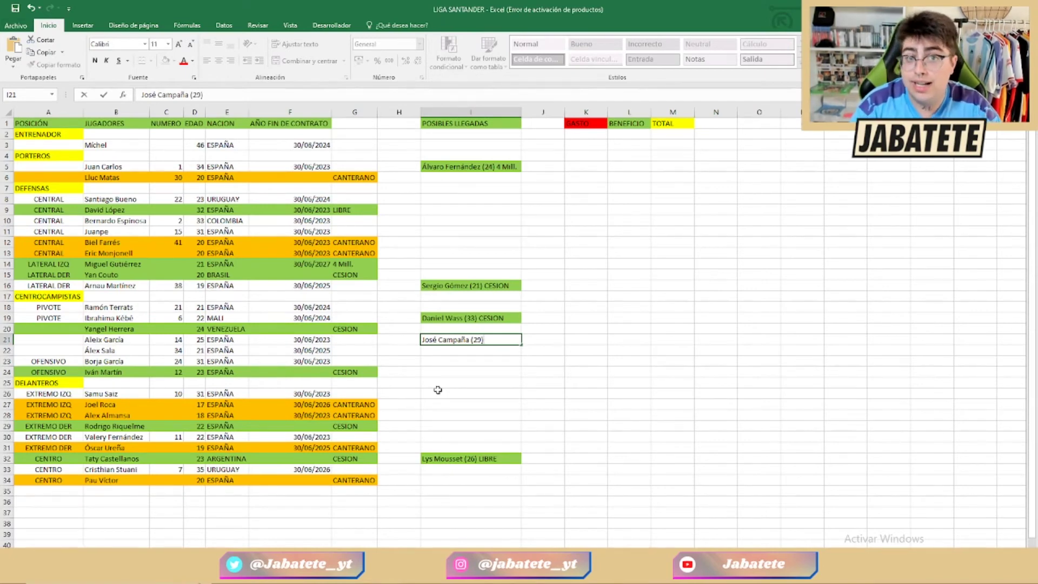
{"action": "type", "text": " C"}
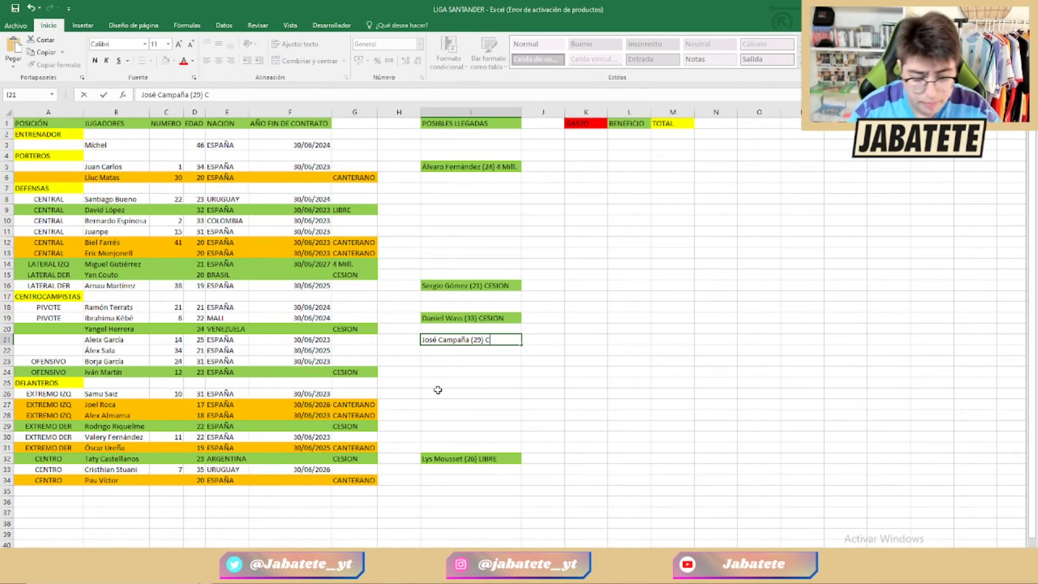
{"action": "type", "text": "ESION"}
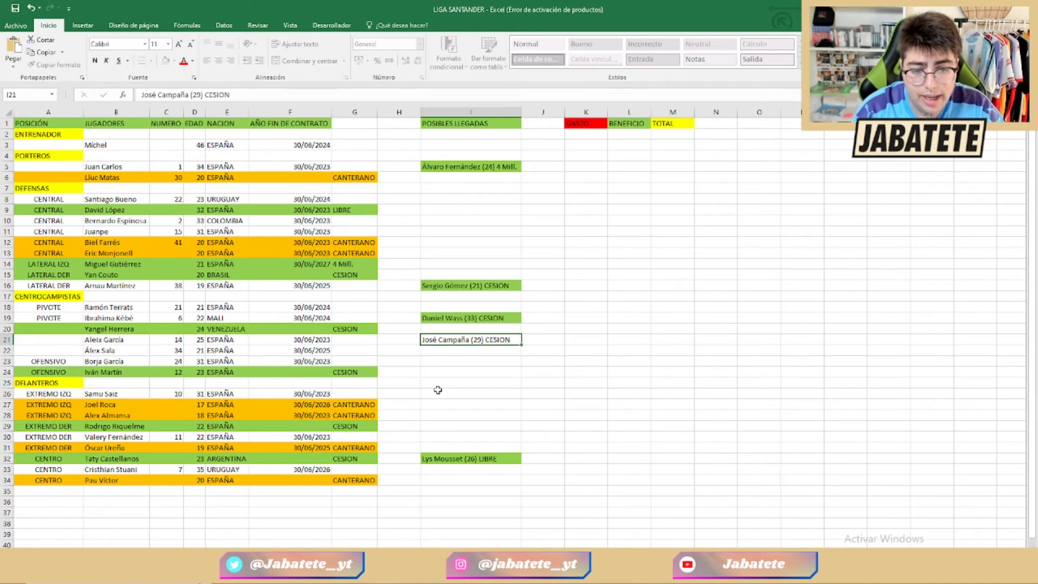
{"action": "key", "text": "Return"}
Apply the light green fill to José Campaña's entry under POSIBLES LLEGADAS.
{"action": "left_click", "coordinate": [470, 339]}
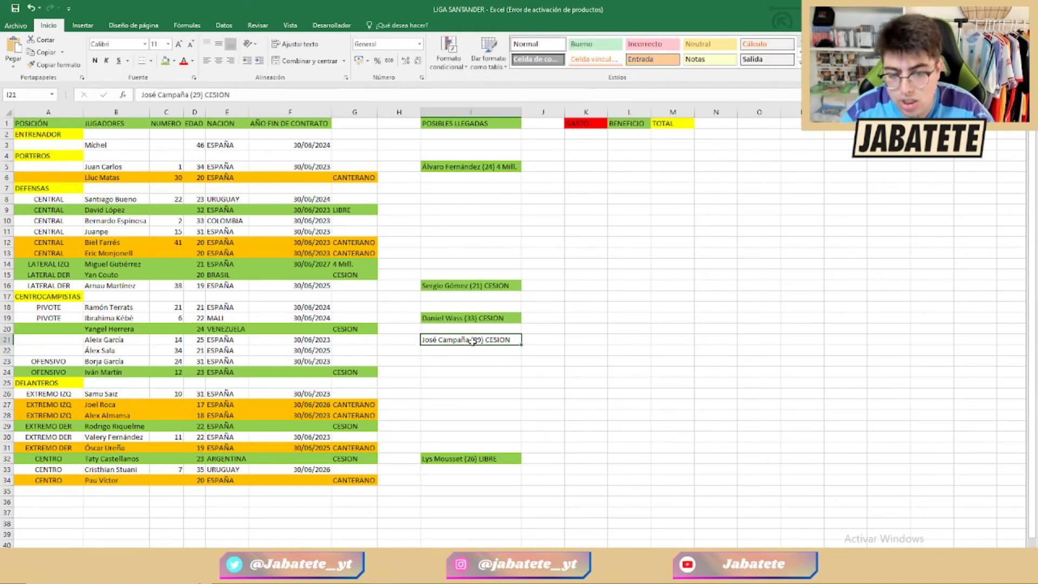
{"action": "left_click", "coordinate": [165, 61]}
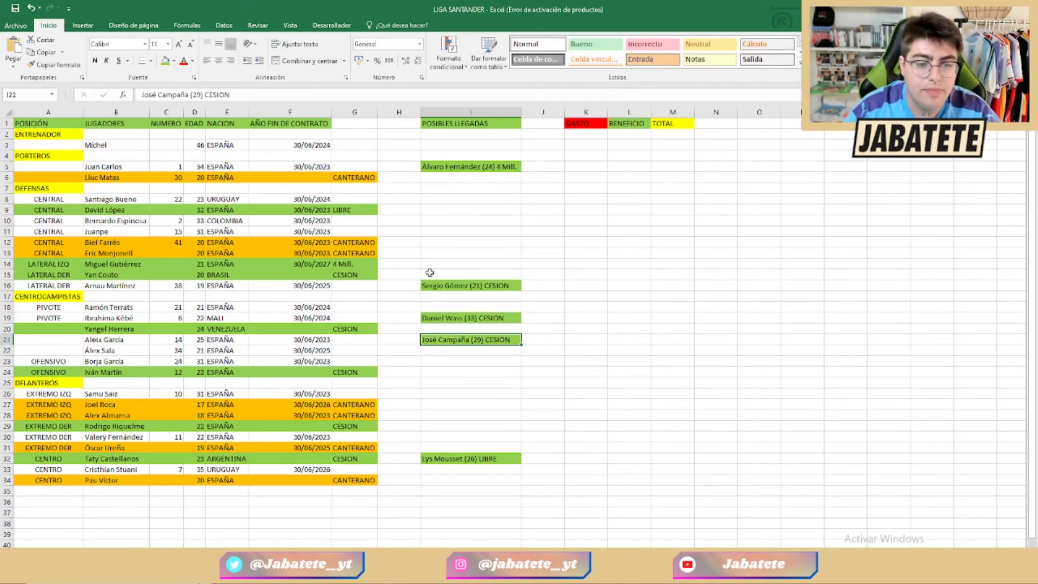
{"action": "left_click", "coordinate": [481, 320]}
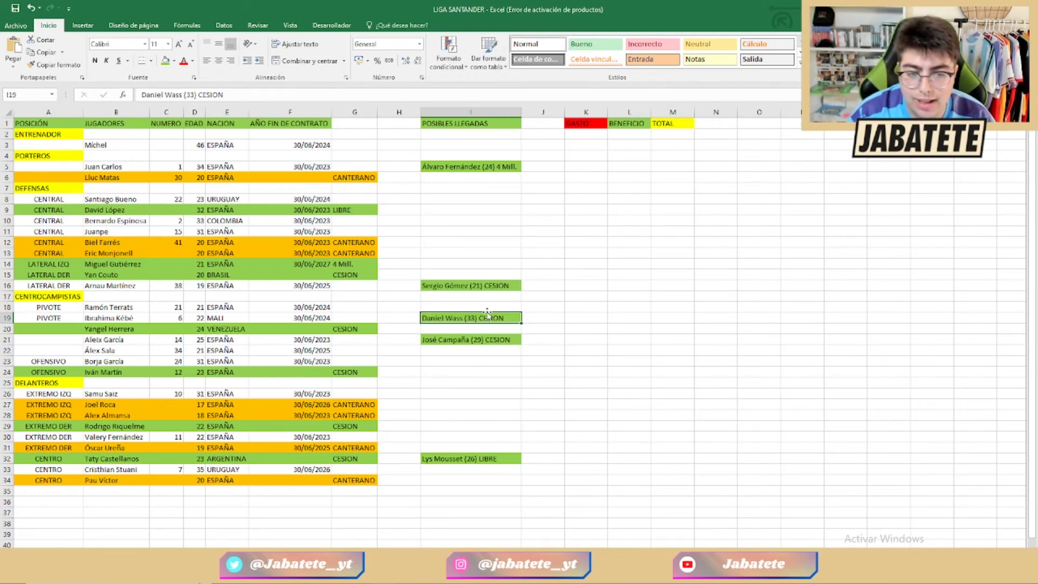
Enter "8 Mill." under GASTO in cell K2 and copy it to cell M2 under TOTAL.
{"action": "double_click", "coordinate": [587, 134]}
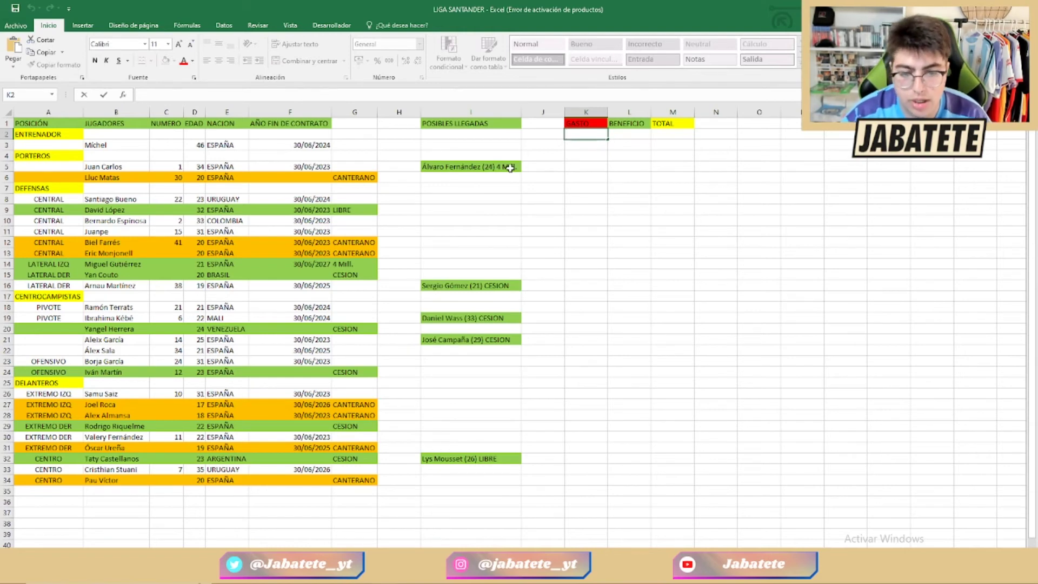
{"action": "type", "text": "8"}
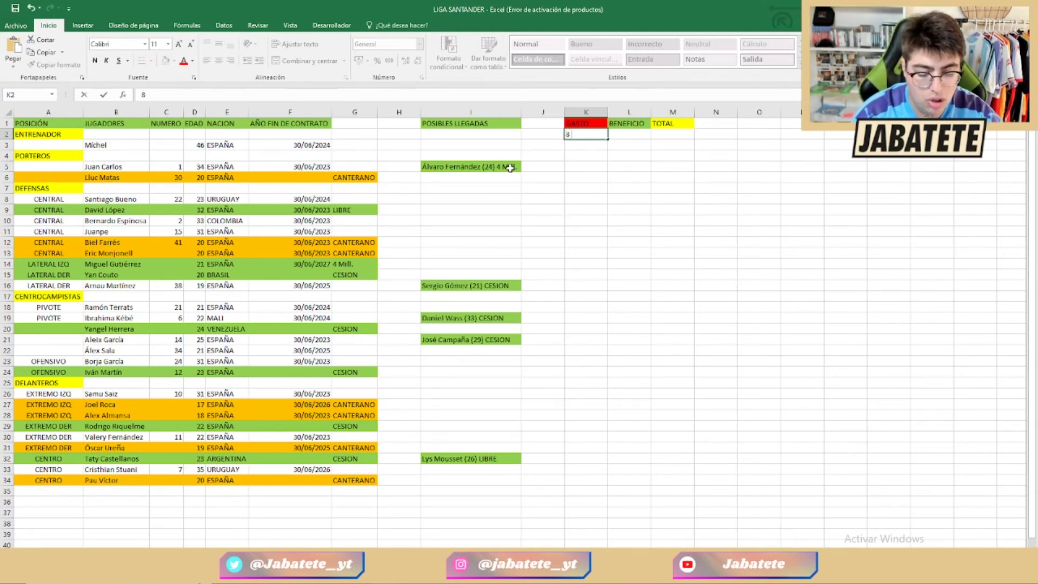
{"action": "type", "text": " Mill."}
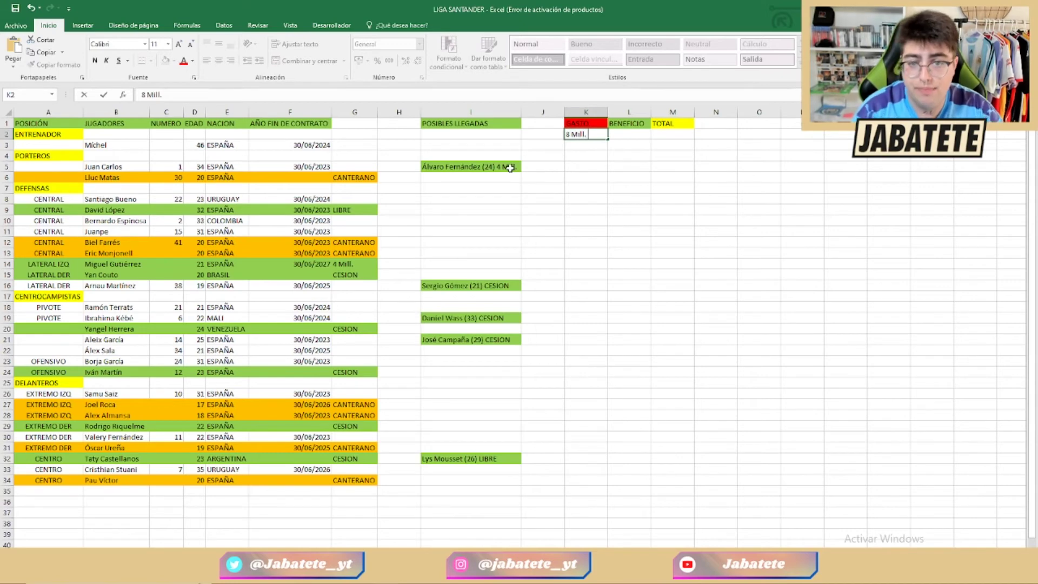
{"action": "left_click", "coordinate": [675, 138]}
{"action": "left_click", "coordinate": [588, 131]}
{"action": "key", "text": "ctrl+c"}
{"action": "left_click", "coordinate": [670, 134]}
{"action": "key", "text": "ctrl+v"}
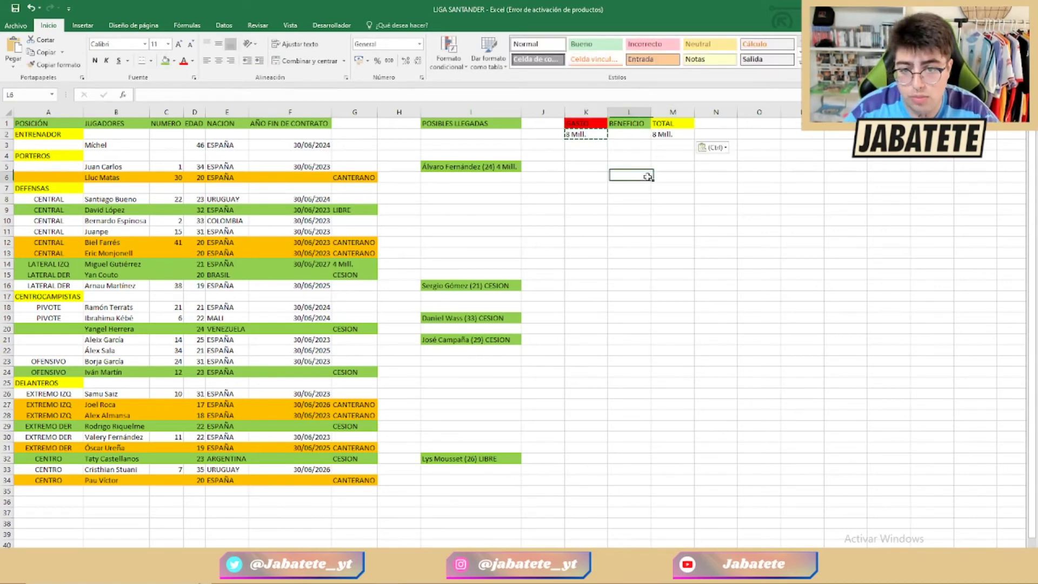
Fill the GASTO and TOTAL amounts in K2 and M2 with red.
{"action": "left_click", "coordinate": [575, 132], "text": "ctrl"}
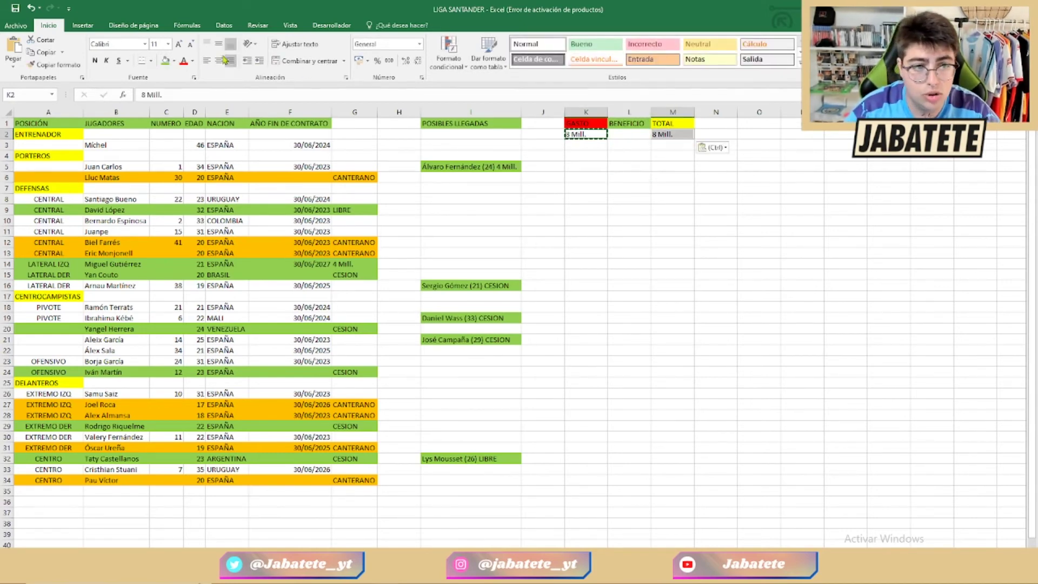
{"action": "left_click", "coordinate": [173, 61]}
{"action": "left_click", "coordinate": [165, 167]}
{"action": "left_click", "coordinate": [491, 275]}
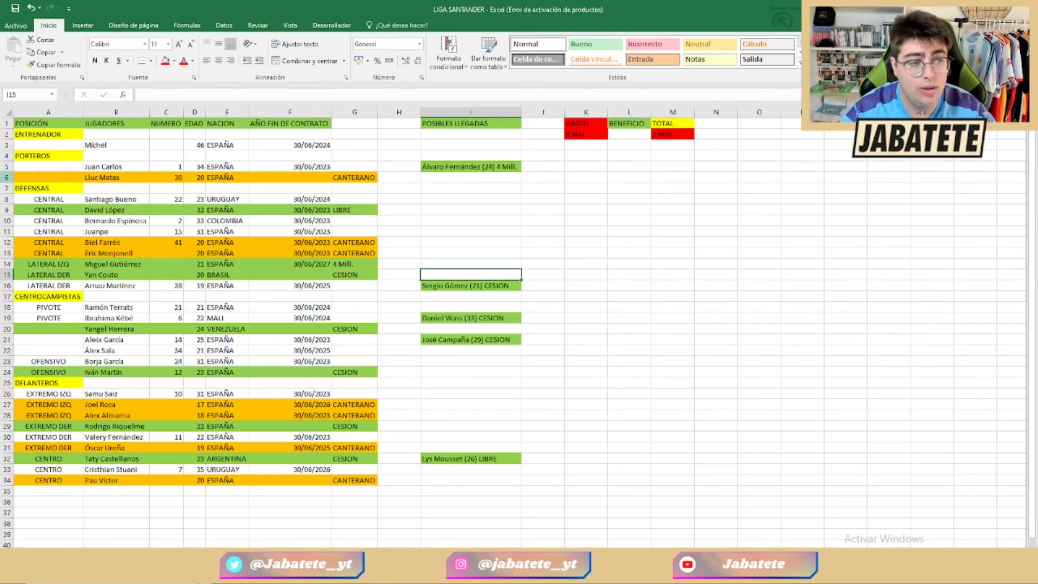
Fill goalkeeper Juan Carlos's row, A5:F5, with light green.
{"action": "left_click", "coordinate": [41, 166]}
{"action": "left_click_drag", "start_coordinate": [40, 166], "coordinate": [324, 167]}
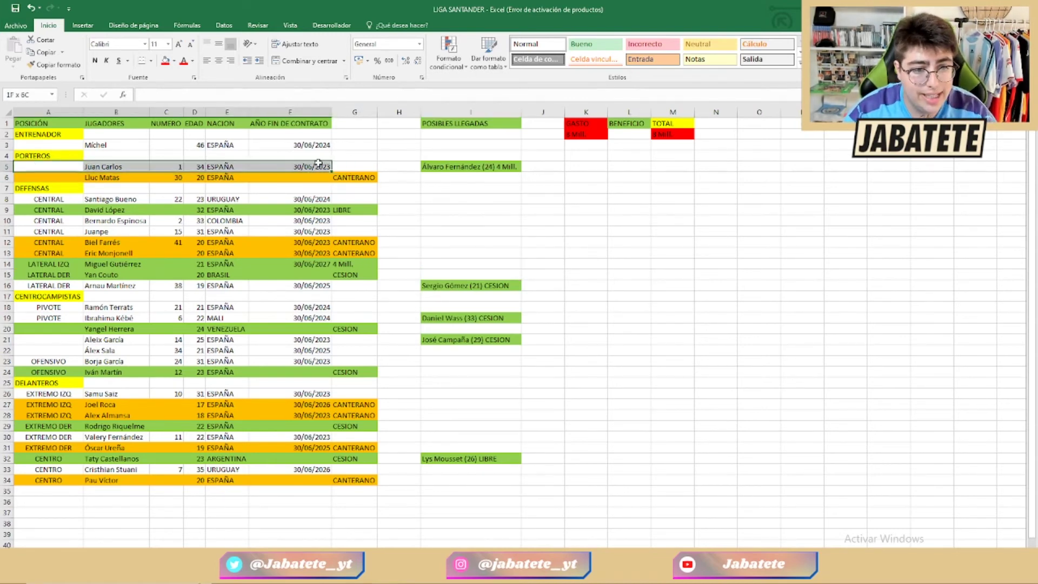
{"action": "left_click", "coordinate": [175, 60]}
{"action": "left_click", "coordinate": [203, 150]}
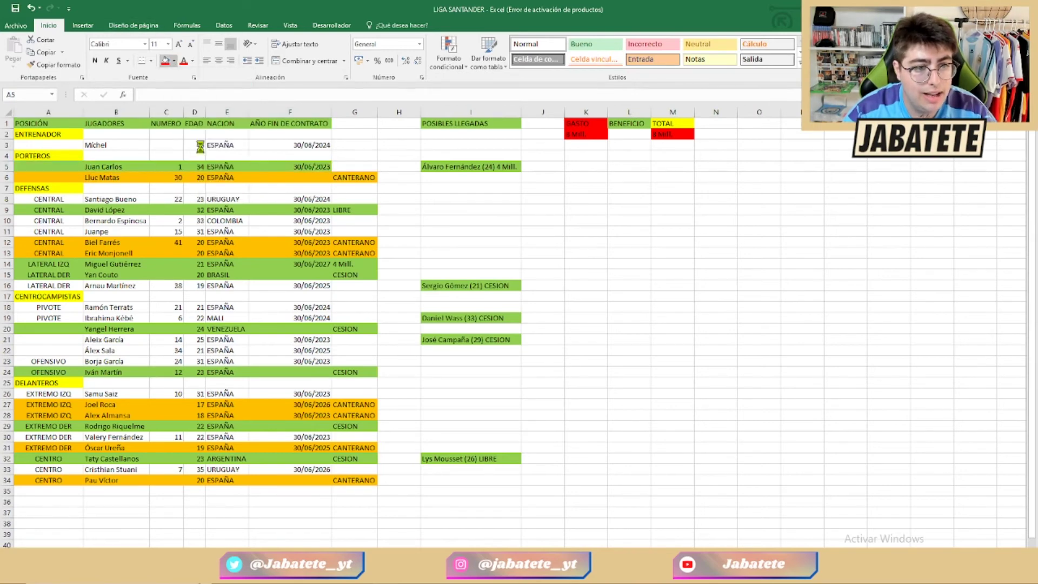
{"action": "left_click_drag", "start_coordinate": [63, 178], "coordinate": [354, 179]}
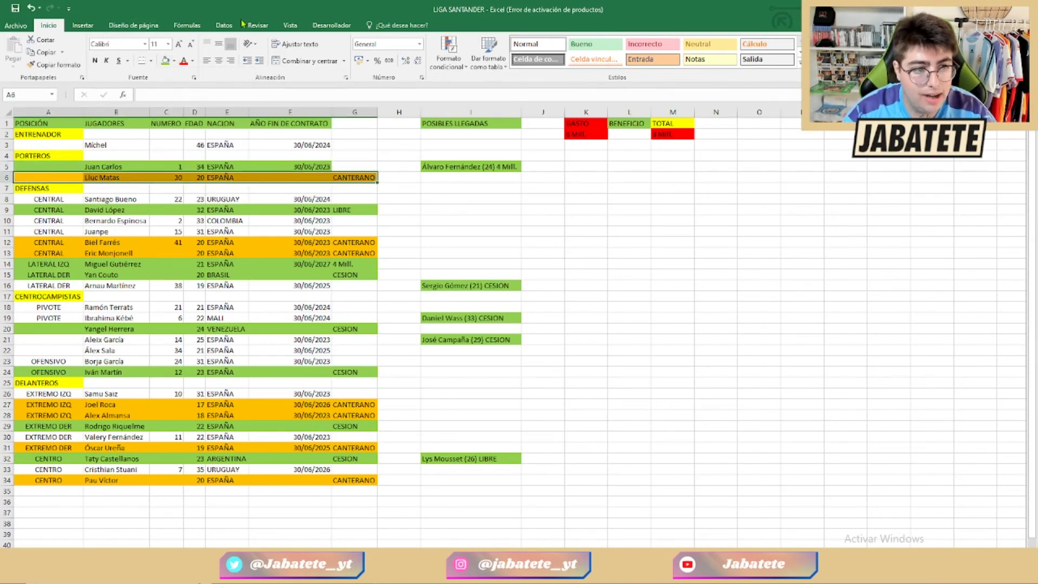
{"action": "left_click", "coordinate": [174, 60]}
{"action": "left_click", "coordinate": [173, 145]}
{"action": "left_click", "coordinate": [354, 199]}
Fill the centre-back rows from Santiago Bueno to Biel Farrés with light green, including Farrés's CANTERANO cell.
{"action": "left_click_drag", "start_coordinate": [69, 201], "coordinate": [261, 238]}
{"action": "left_click_drag", "start_coordinate": [48, 242], "coordinate": [325, 242]}
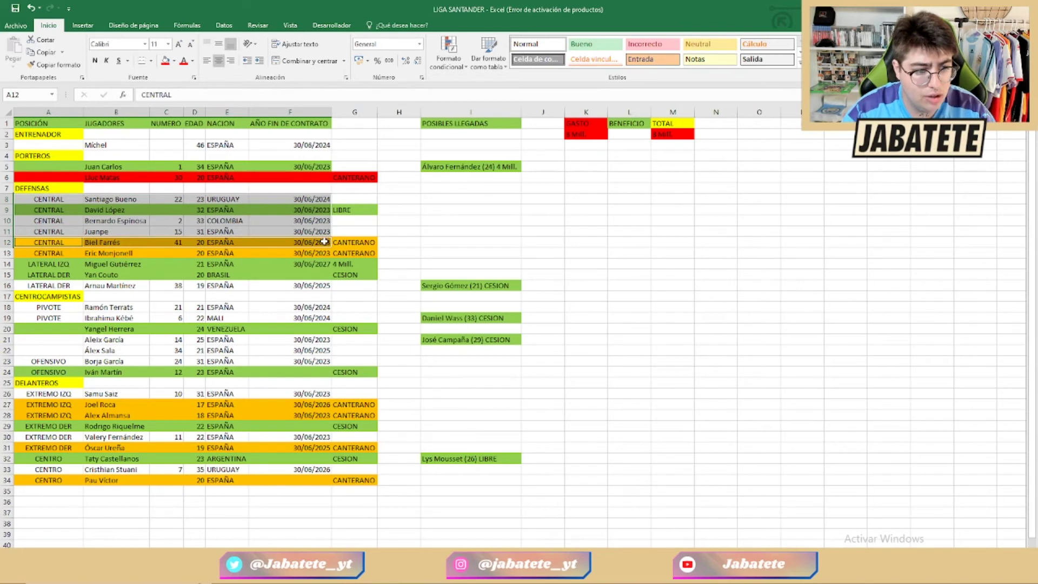
{"action": "left_click", "coordinate": [173, 61]}
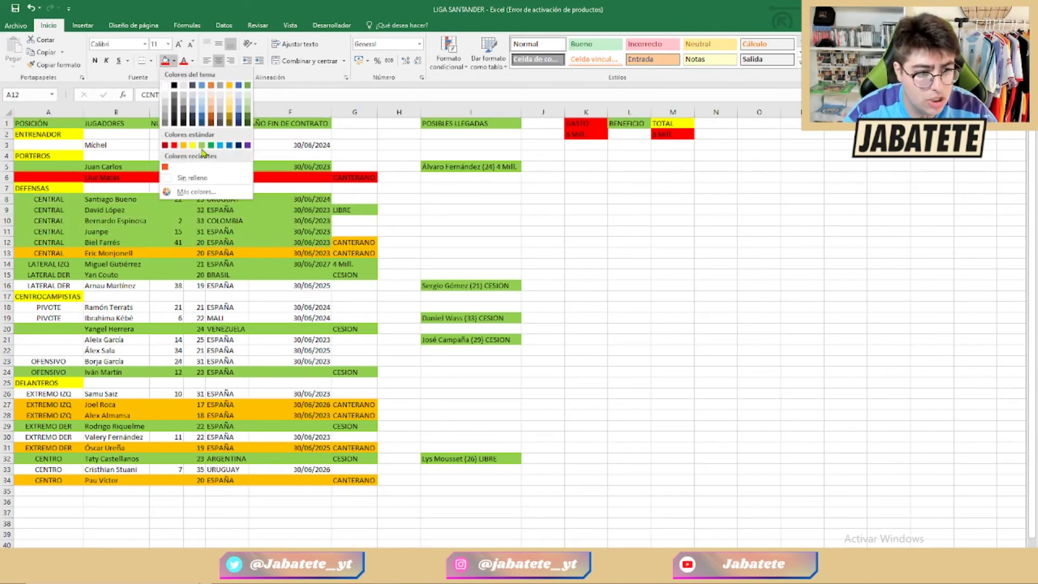
{"action": "left_click", "coordinate": [201, 145]}
{"action": "left_click", "coordinate": [353, 242]}
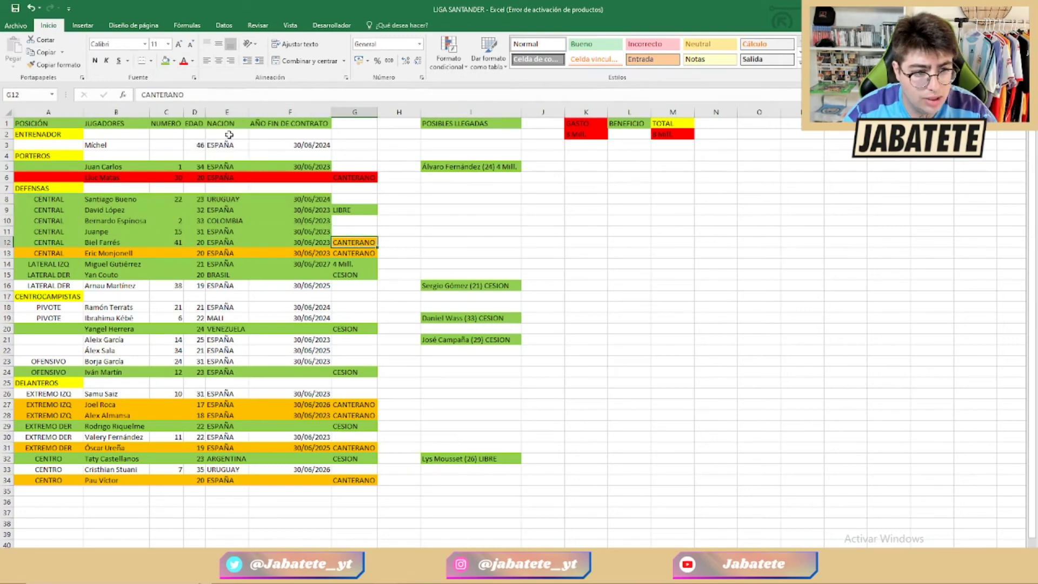
Fill centre-back Eric Monjonell's row, A13:G13, with red.
{"action": "left_click_drag", "start_coordinate": [71, 253], "coordinate": [359, 253]}
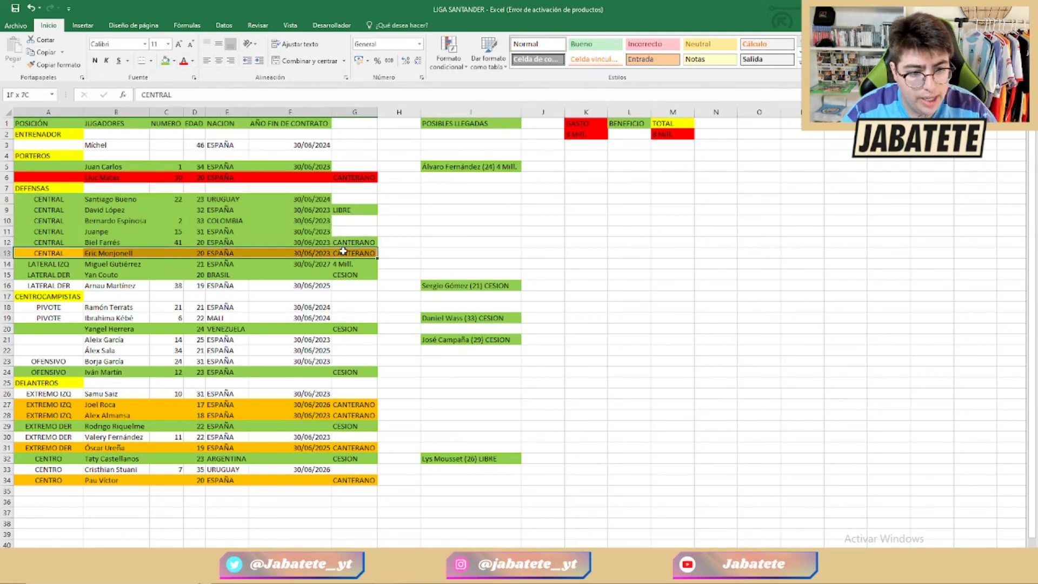
{"action": "left_click", "coordinate": [174, 61]}
{"action": "left_click", "coordinate": [176, 146]}
{"action": "left_click", "coordinate": [227, 275]}
Fill right-back Arnau Martínez's row, A16:F16, with light green.
{"action": "left_click_drag", "start_coordinate": [56, 287], "coordinate": [331, 285]}
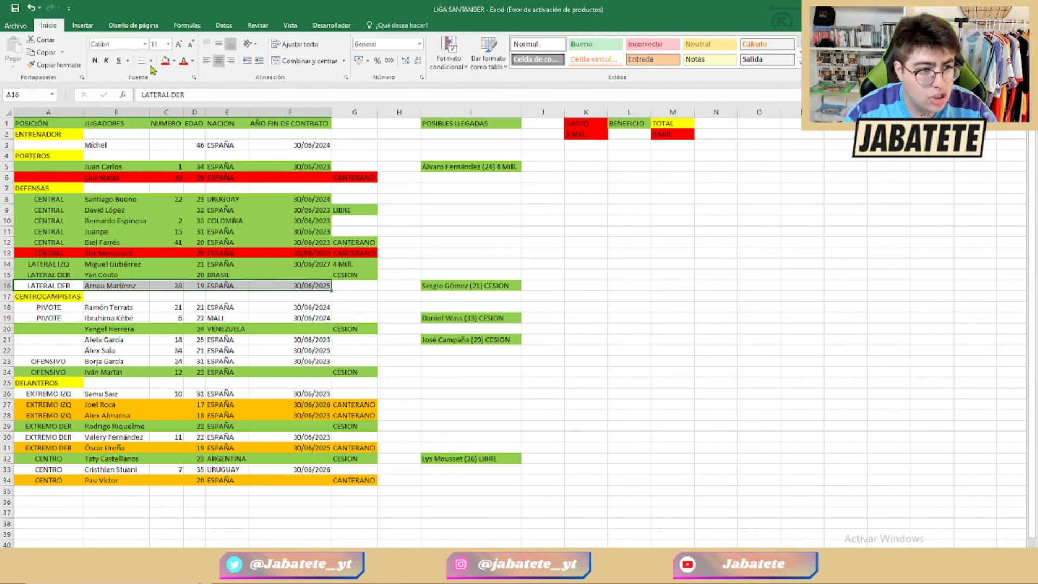
{"action": "left_click", "coordinate": [174, 61]}
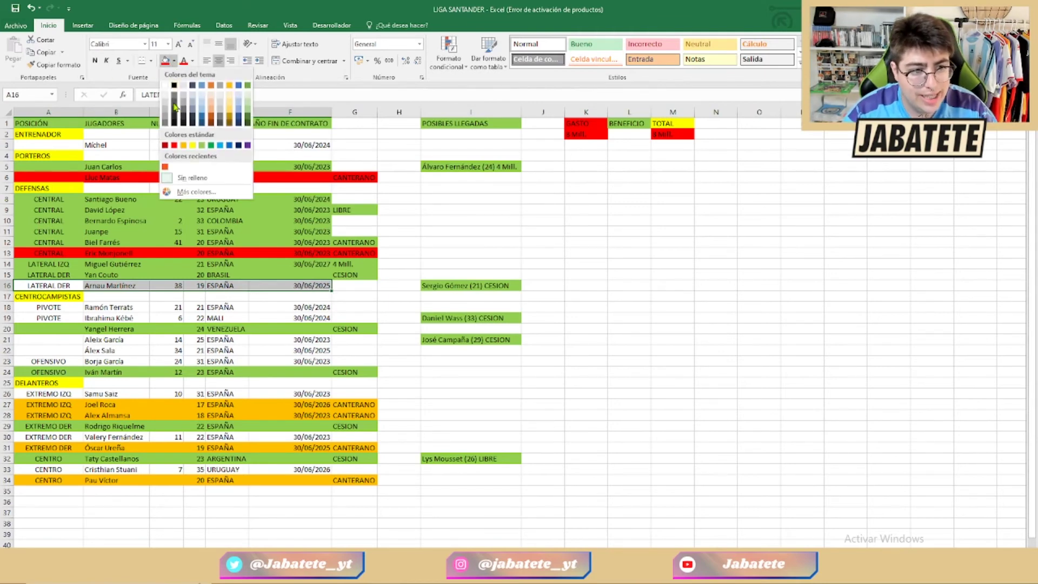
{"action": "left_click", "coordinate": [201, 146]}
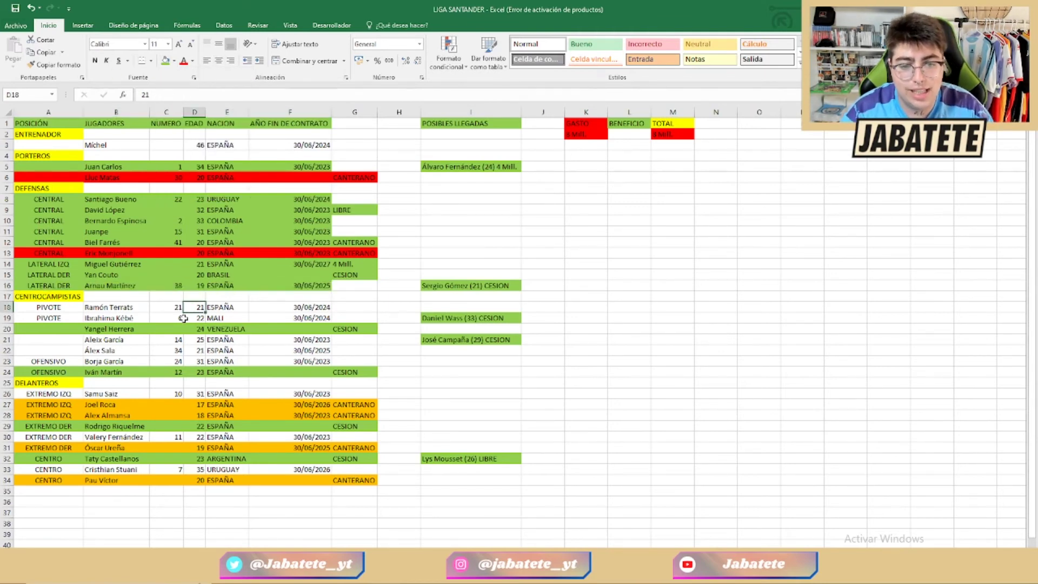
Fill all midfielder rows from Ramón Terrats to Iván Martín, A18:F24, with light green.
{"action": "left_click_drag", "start_coordinate": [63, 309], "coordinate": [313, 367]}
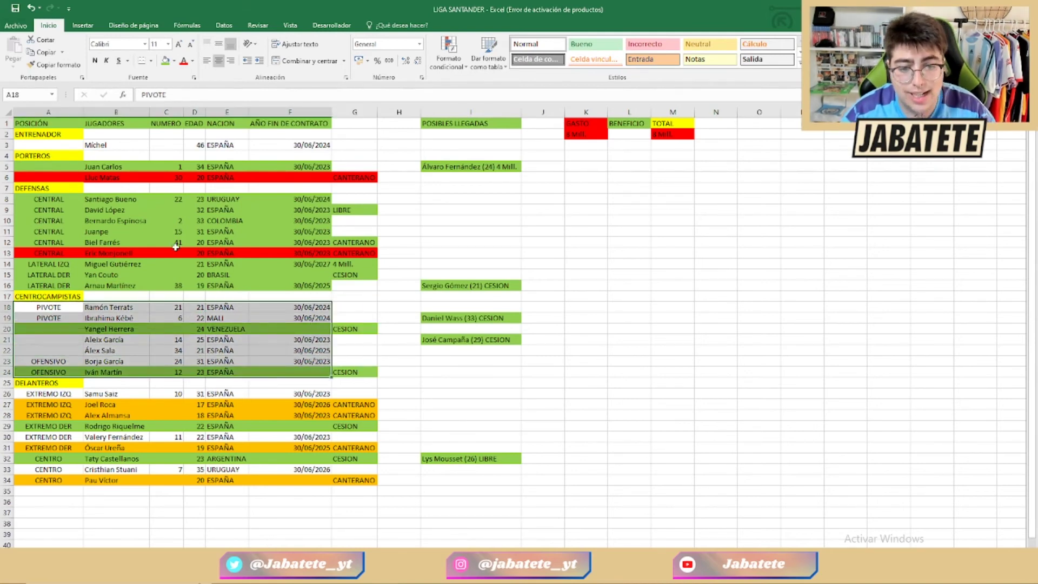
{"action": "left_click", "coordinate": [166, 62]}
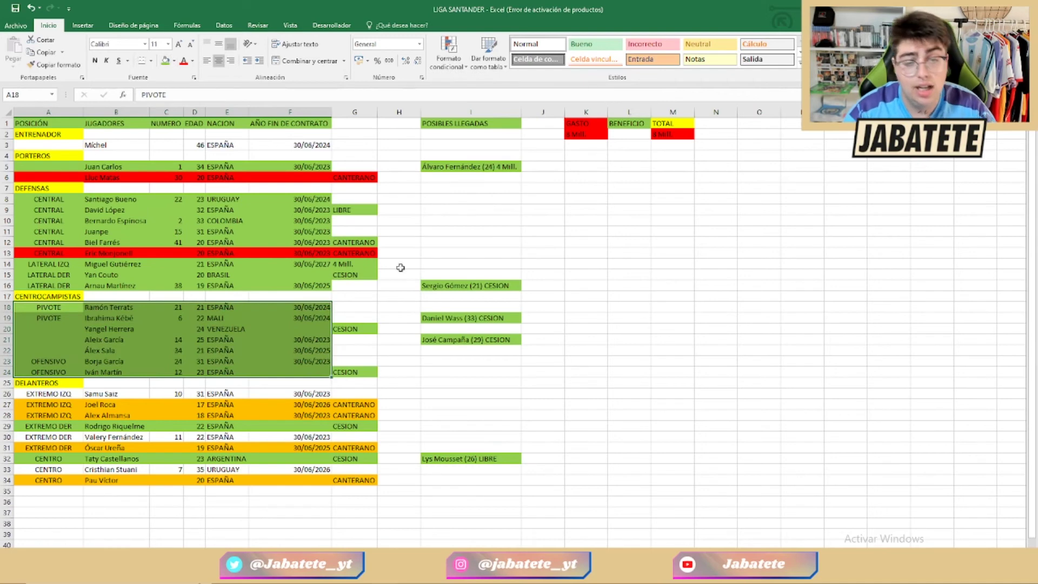
{"action": "left_click", "coordinate": [444, 337]}
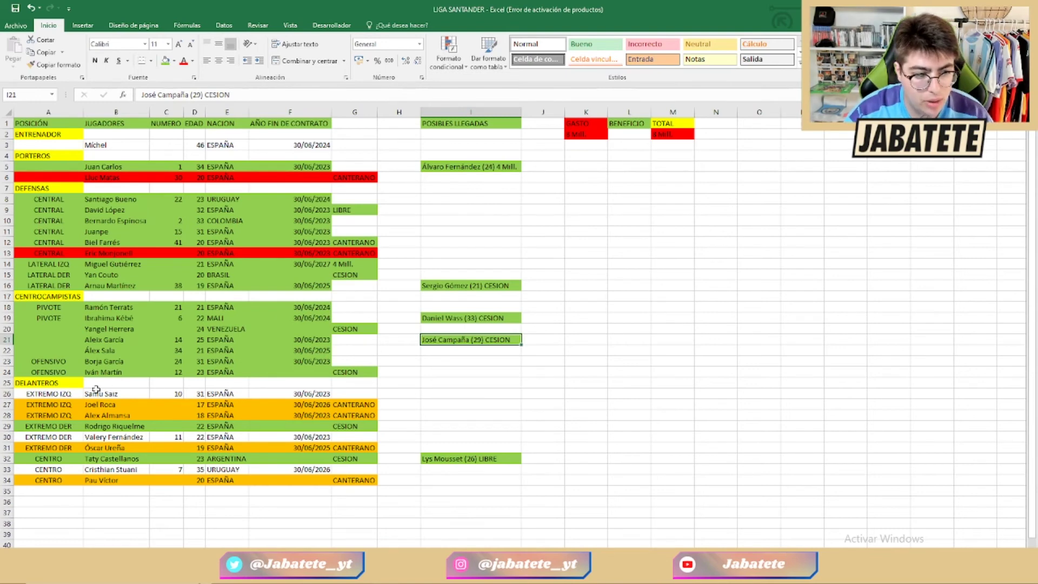
{"action": "left_click_drag", "start_coordinate": [54, 395], "coordinate": [279, 391]}
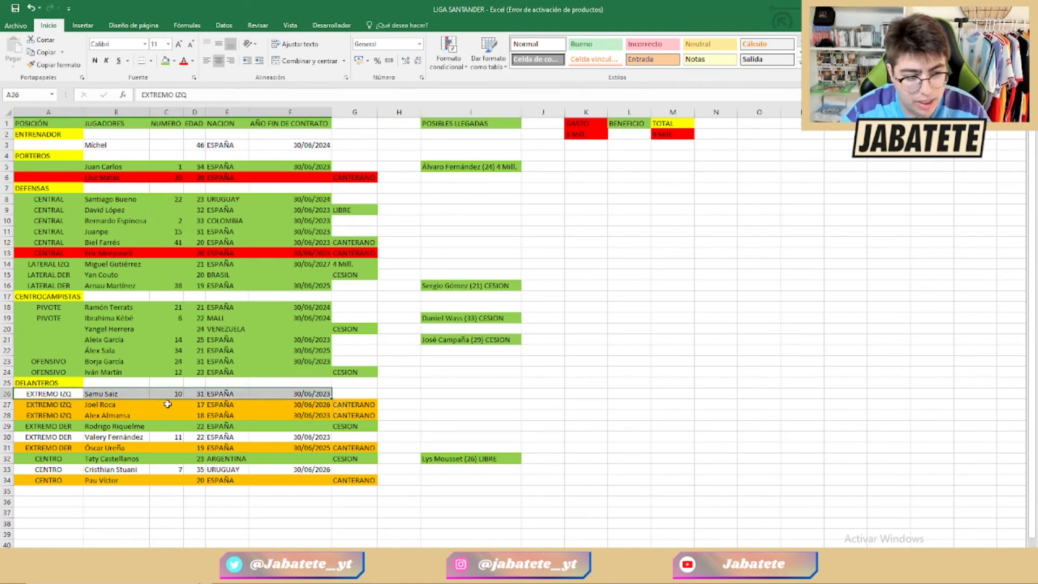
{"action": "left_click_drag", "start_coordinate": [60, 405], "coordinate": [310, 401]}
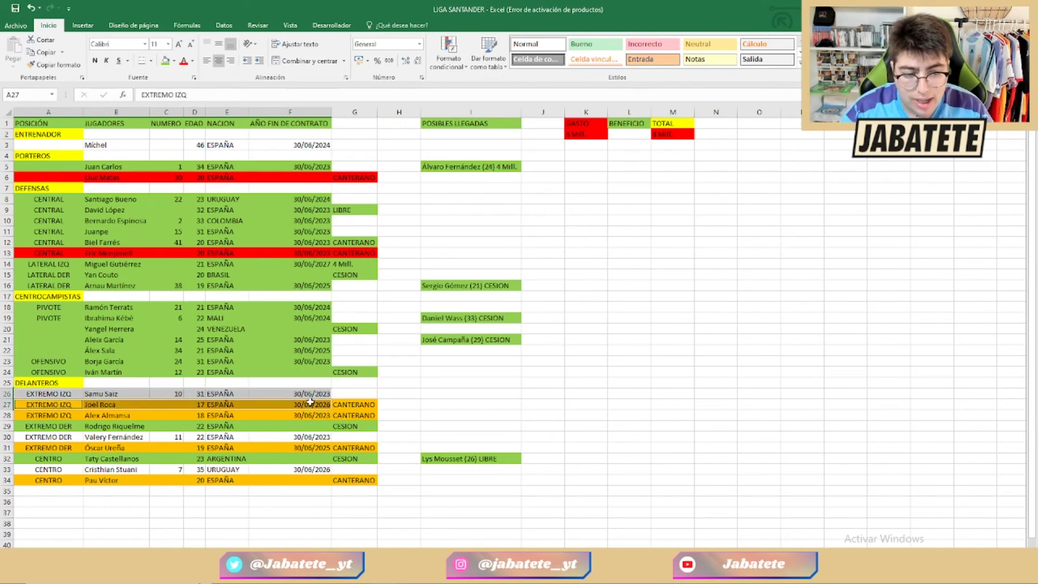
{"action": "left_click", "coordinate": [252, 407]}
Fill the rows of youth wingers Joel Roca and Alex Almansa, A27:G28, with red.
{"action": "left_click_drag", "start_coordinate": [66, 405], "coordinate": [357, 415]}
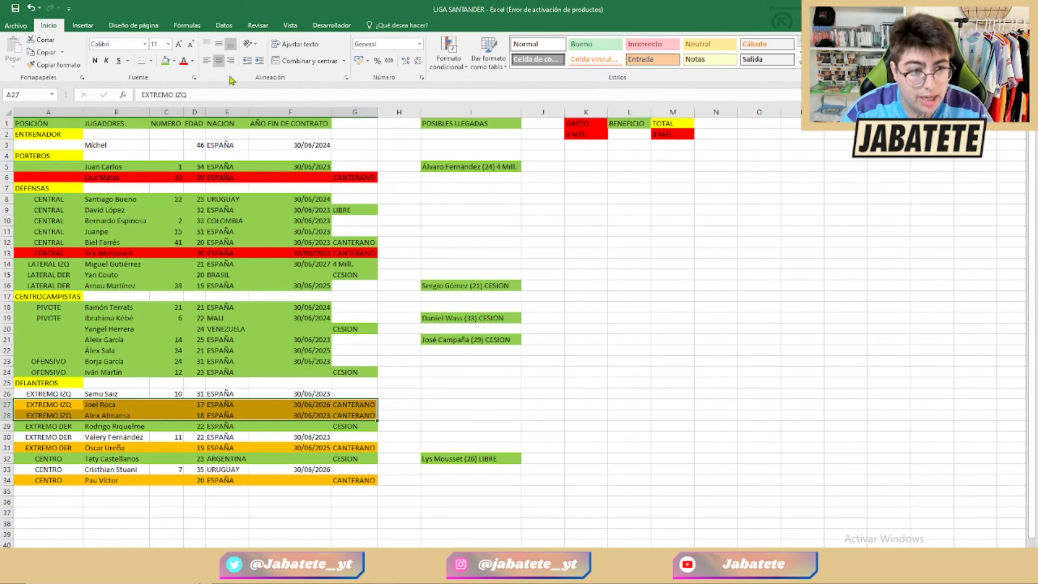
{"action": "left_click", "coordinate": [174, 66]}
{"action": "left_click", "coordinate": [176, 153]}
{"action": "left_click", "coordinate": [273, 327]}
Fill youth winger Óscar Ureña's row, A31:G31, with red.
{"action": "left_click_drag", "start_coordinate": [69, 446], "coordinate": [373, 448]}
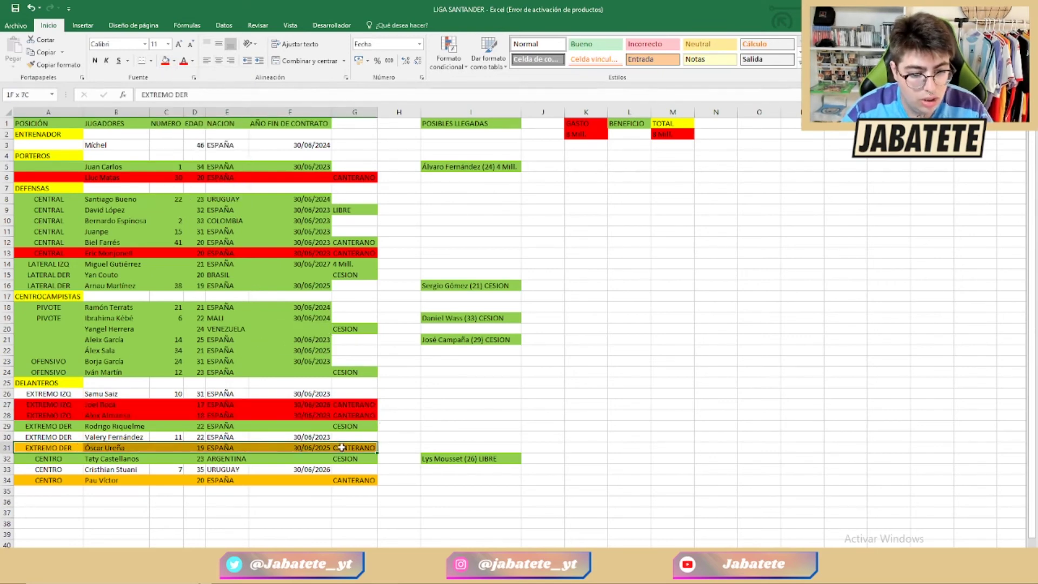
{"action": "left_click", "coordinate": [165, 61]}
{"action": "left_click", "coordinate": [276, 409]}
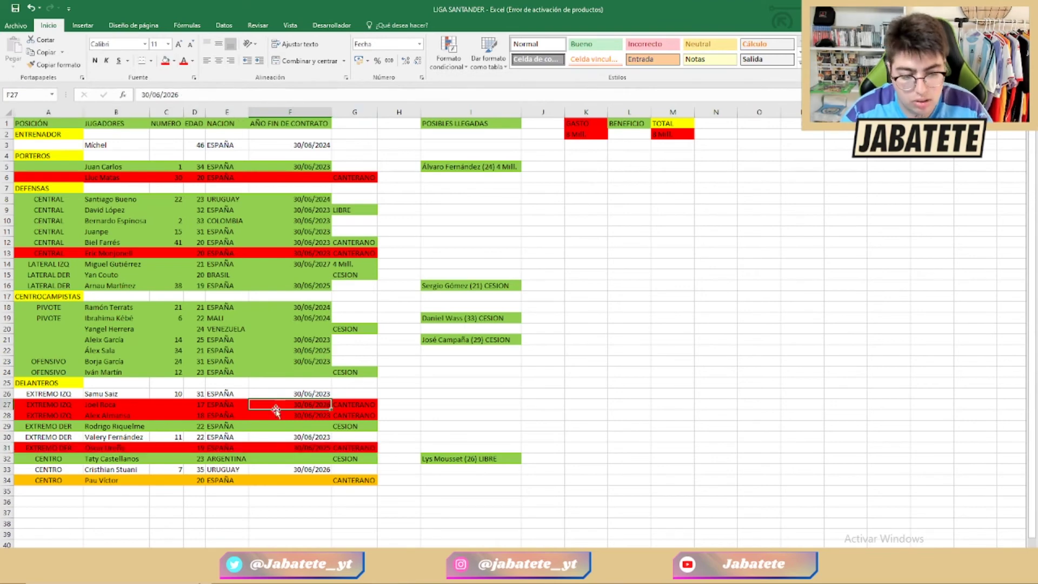
Fill youth striker Pau Víctor's row, A34:G34, with red.
{"action": "left_click_drag", "start_coordinate": [35, 478], "coordinate": [373, 481]}
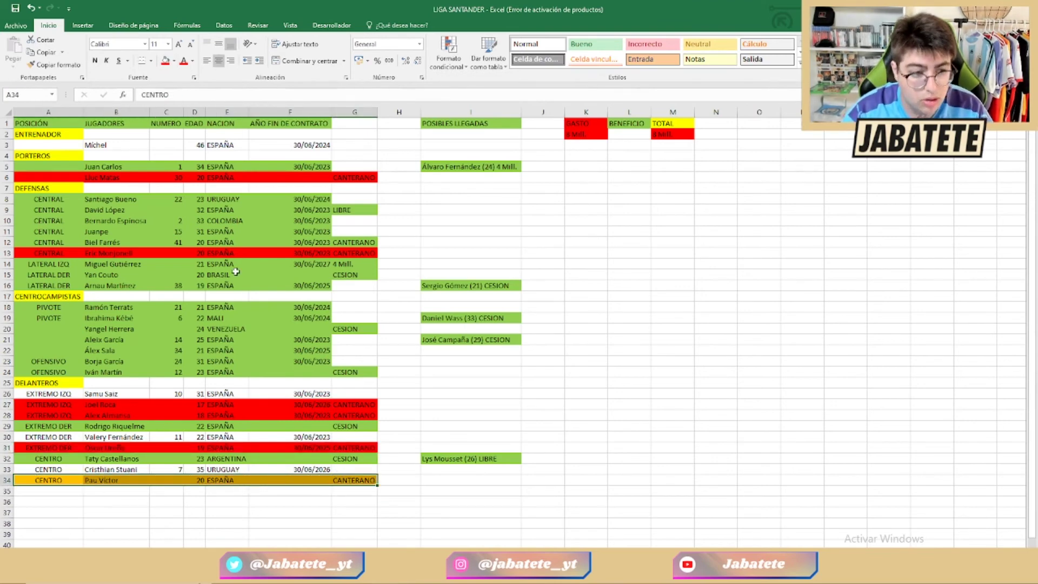
{"action": "left_click", "coordinate": [166, 60]}
Fill the rows of Samu Saiz, Valery Fernández and Cristhian Stuani, A26:F26, A30:F30 and A33:F33, with light green.
{"action": "left_click", "coordinate": [264, 393]}
{"action": "left_click_drag", "start_coordinate": [33, 392], "coordinate": [316, 394]}
{"action": "left_click_drag", "start_coordinate": [59, 437], "coordinate": [303, 436]}
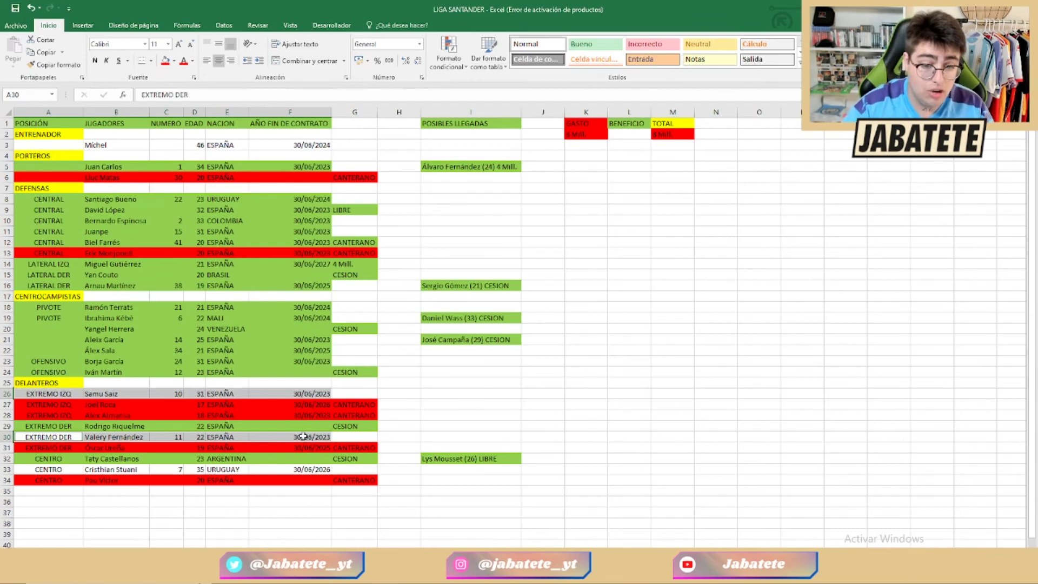
{"action": "left_click_drag", "start_coordinate": [65, 468], "coordinate": [326, 469]}
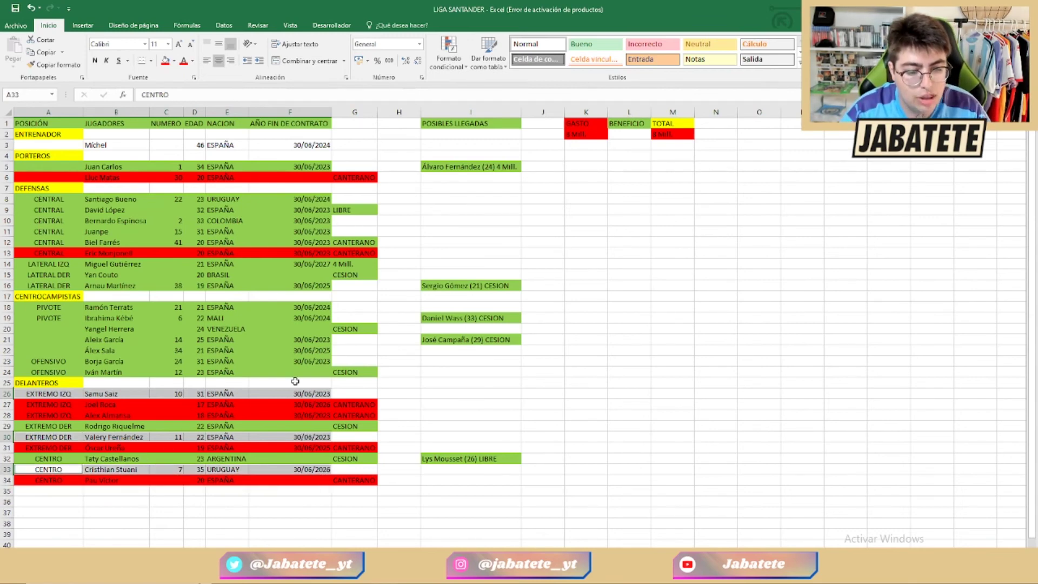
{"action": "left_click", "coordinate": [175, 61]}
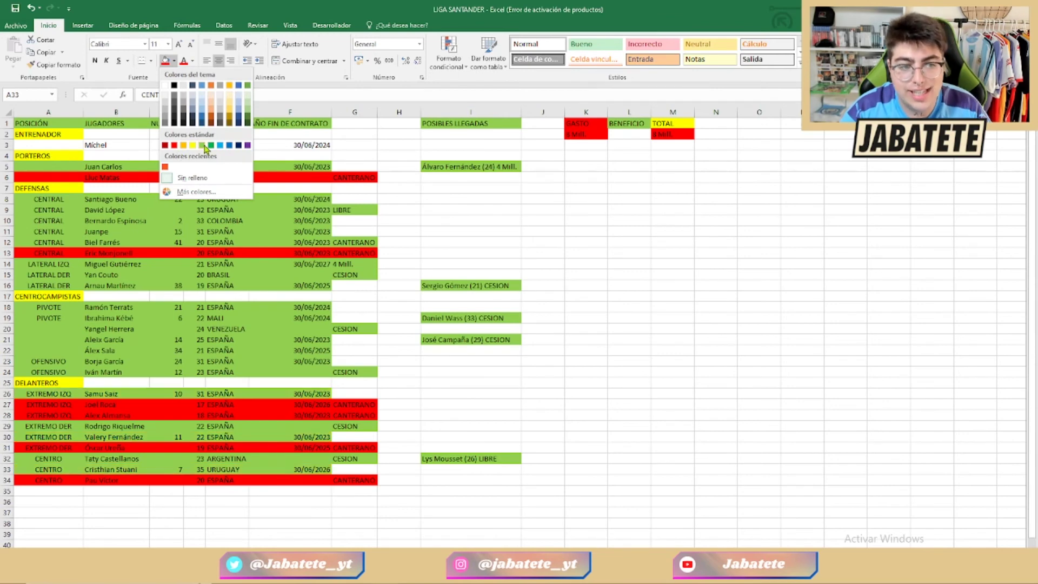
{"action": "left_click", "coordinate": [165, 166]}
{"action": "left_click", "coordinate": [396, 412]}
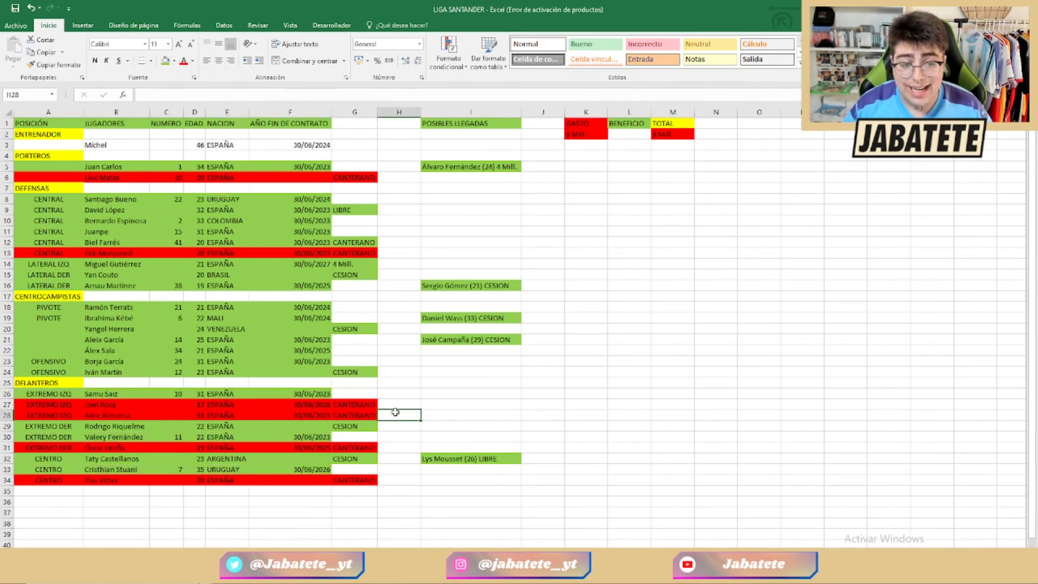
Count the forwards who stay and enter 6 in H25 beside the DELANTEROS heading.
{"action": "left_click", "coordinate": [97, 394]}
{"action": "left_click", "coordinate": [100, 426]}
{"action": "left_click", "coordinate": [101, 458]}
{"action": "left_click", "coordinate": [103, 479]}
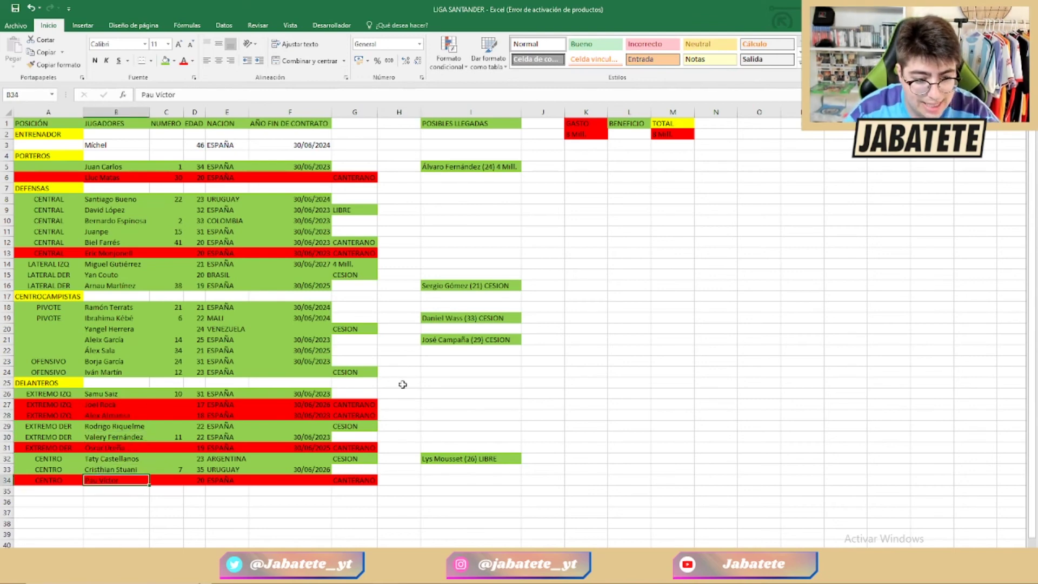
{"action": "left_click", "coordinate": [403, 385]}
{"action": "type", "text": "6"}
{"action": "left_click", "coordinate": [354, 415]}
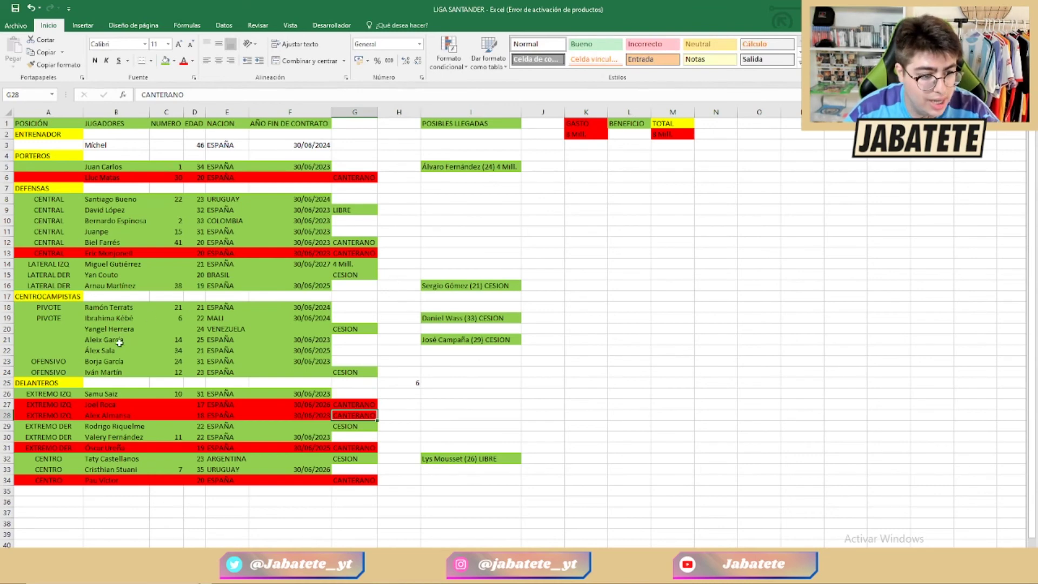
Enter the midfielder count, 9, in H17 beside the CENTROCAMPISTAS heading.
{"action": "left_click", "coordinate": [399, 296]}
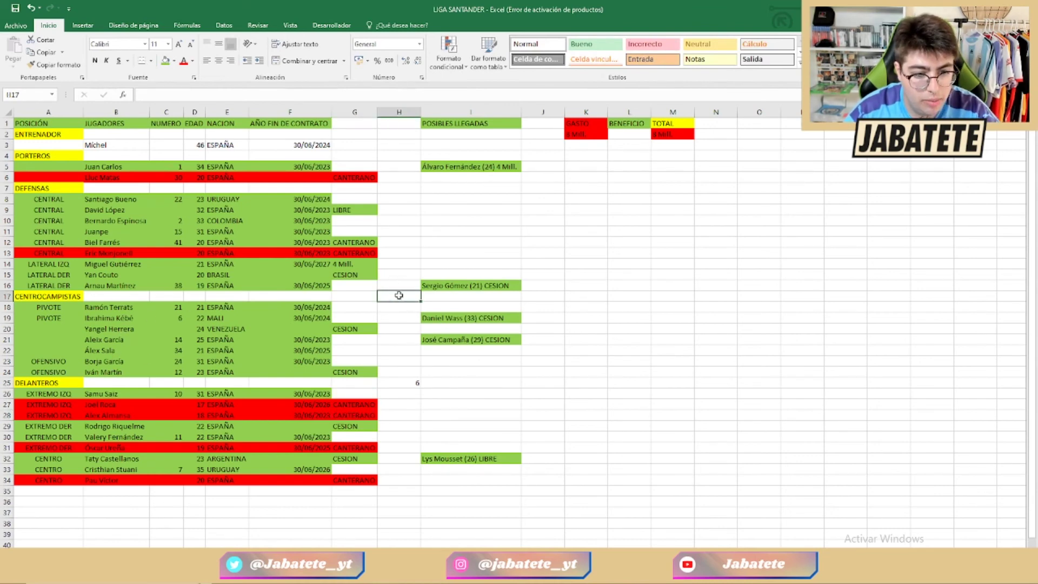
{"action": "type", "text": "9"}
{"action": "left_click", "coordinate": [468, 363]}
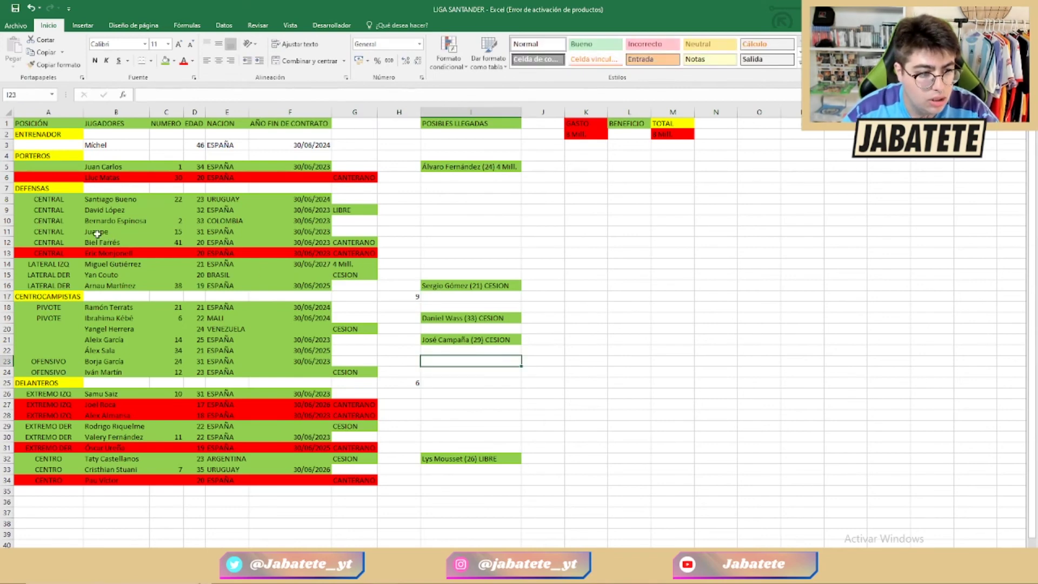
Enter the defender count, 9, in H7 and the goalkeeper count, 2, in H4.
{"action": "left_click", "coordinate": [400, 188]}
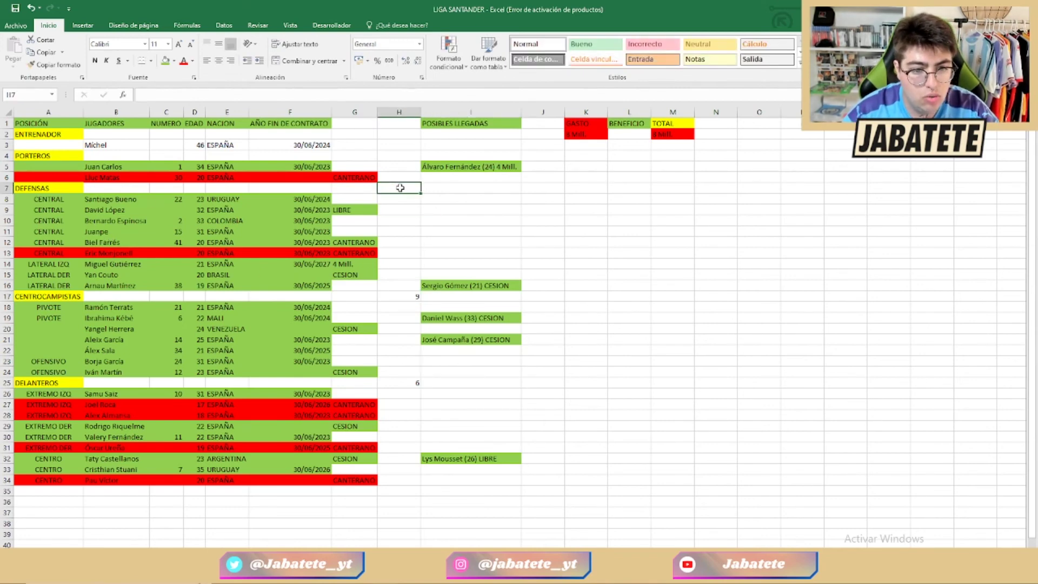
{"action": "type", "text": "9"}
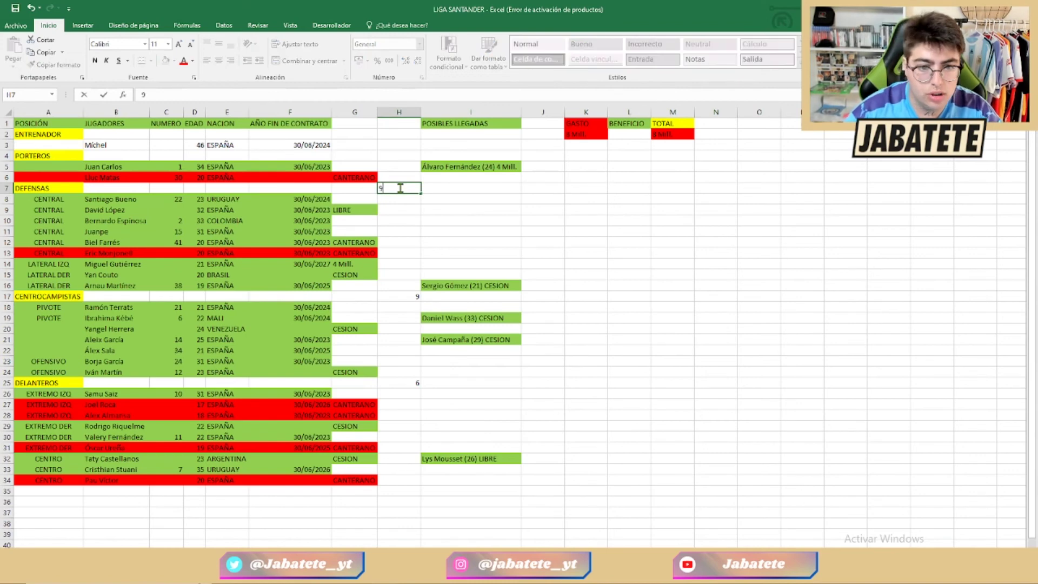
{"action": "left_click", "coordinate": [404, 156]}
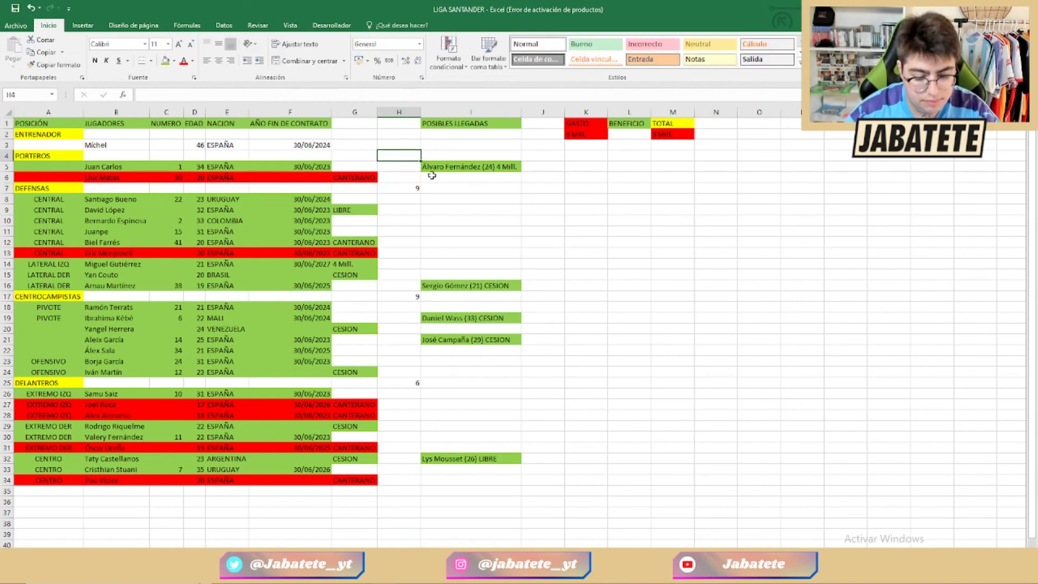
{"action": "type", "text": "2"}
Fill the four player-count cells H4, H7, H17 and H25 with light green.
{"action": "left_click", "coordinate": [409, 186], "text": "ctrl"}
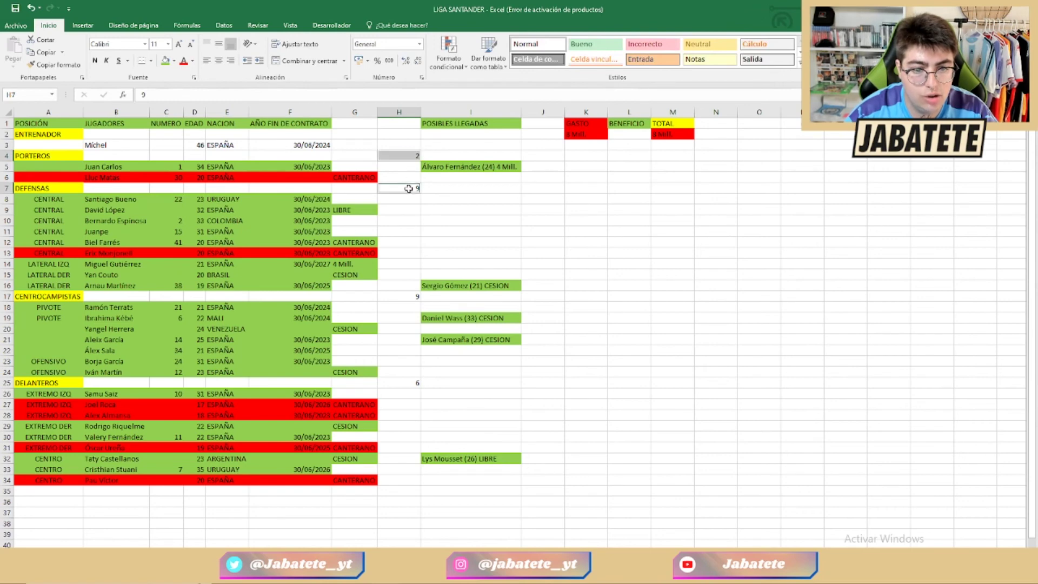
{"action": "left_click", "coordinate": [165, 60]}
{"action": "left_click", "coordinate": [406, 298]}
{"action": "left_click", "coordinate": [166, 61]}
{"action": "left_click", "coordinate": [412, 384]}
{"action": "left_click", "coordinate": [165, 60]}
{"action": "left_click", "coordinate": [517, 232]}
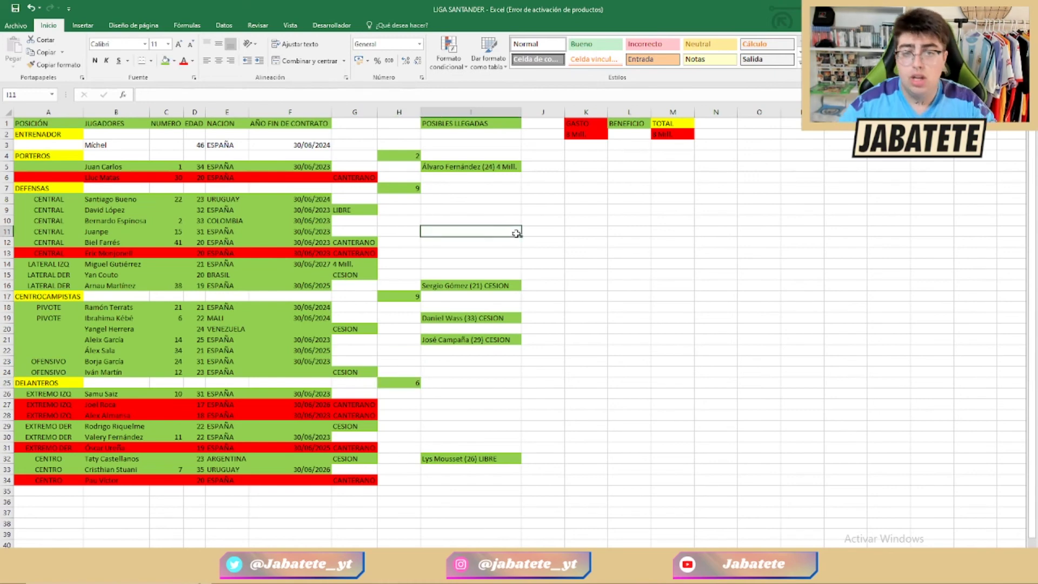